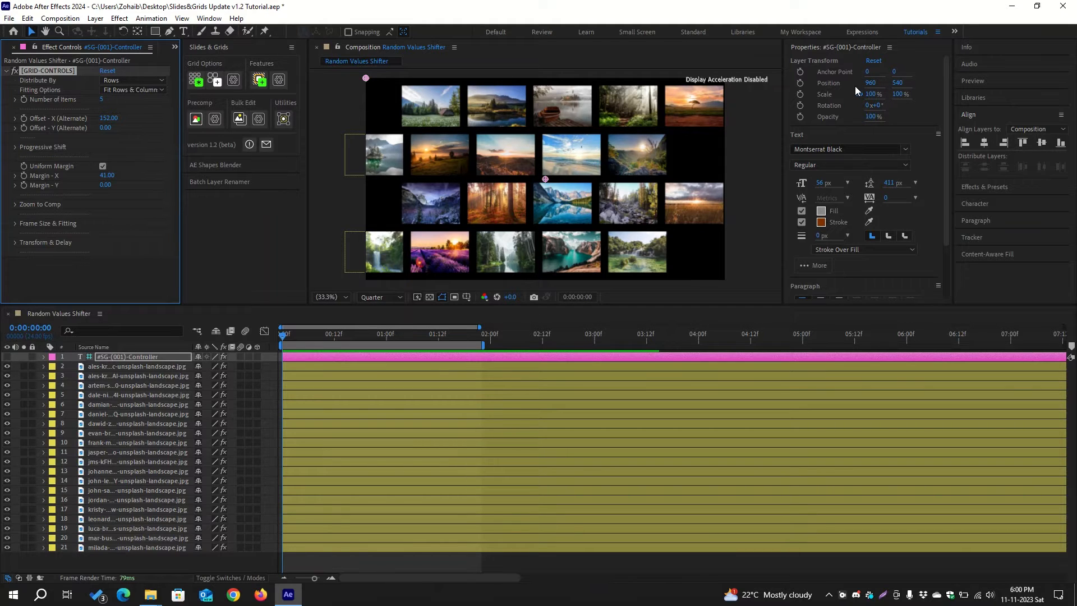
- Close the Properties panel to give the composition view more room
{"action": "left_click", "coordinate": [890, 47]}
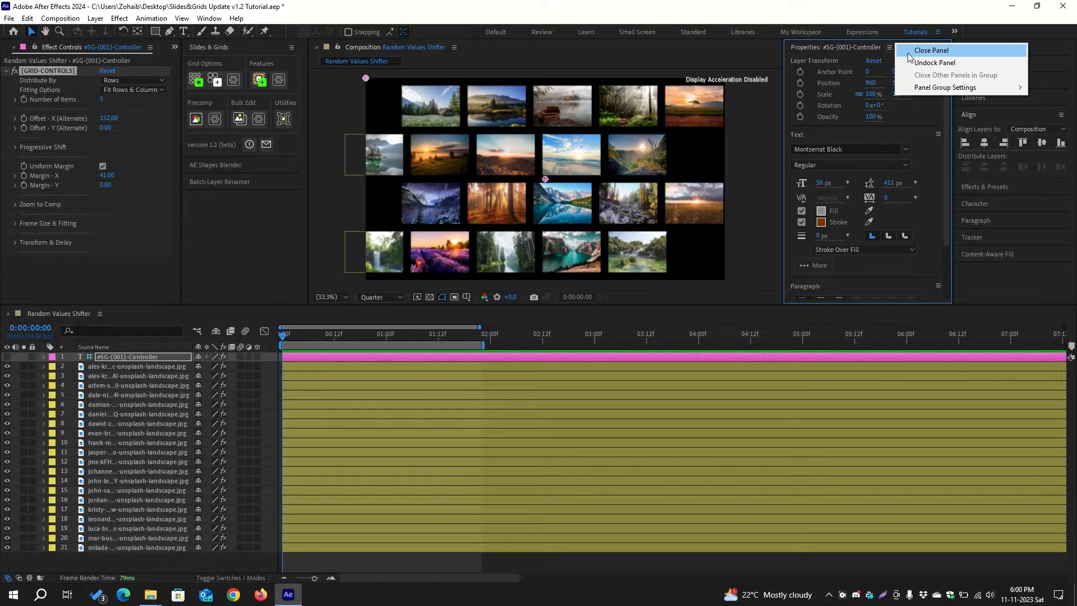
{"action": "left_click", "coordinate": [215, 22]}
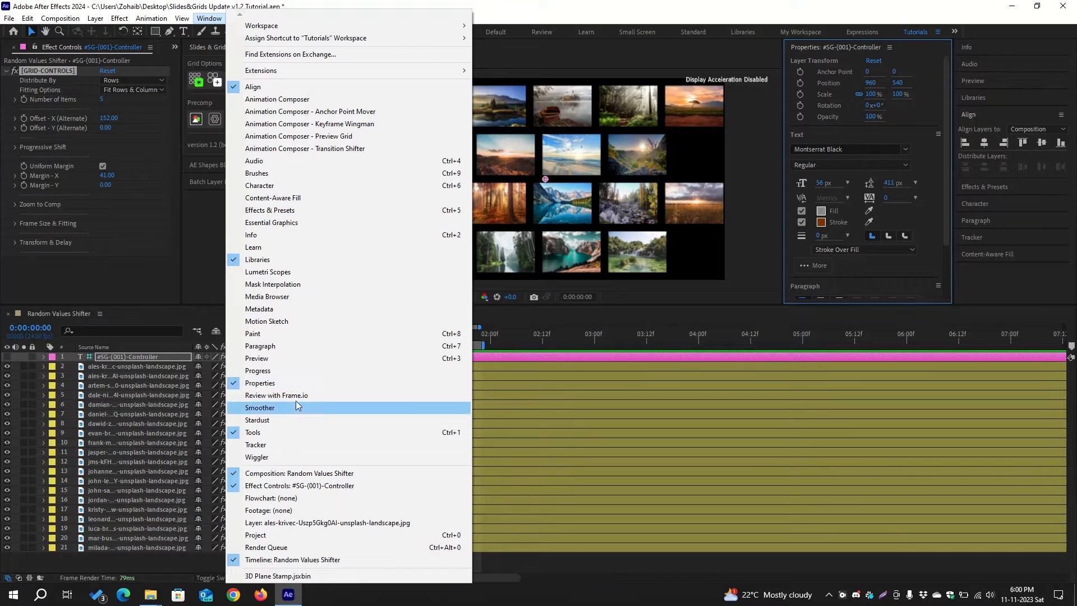
{"action": "left_click", "coordinate": [302, 383]}
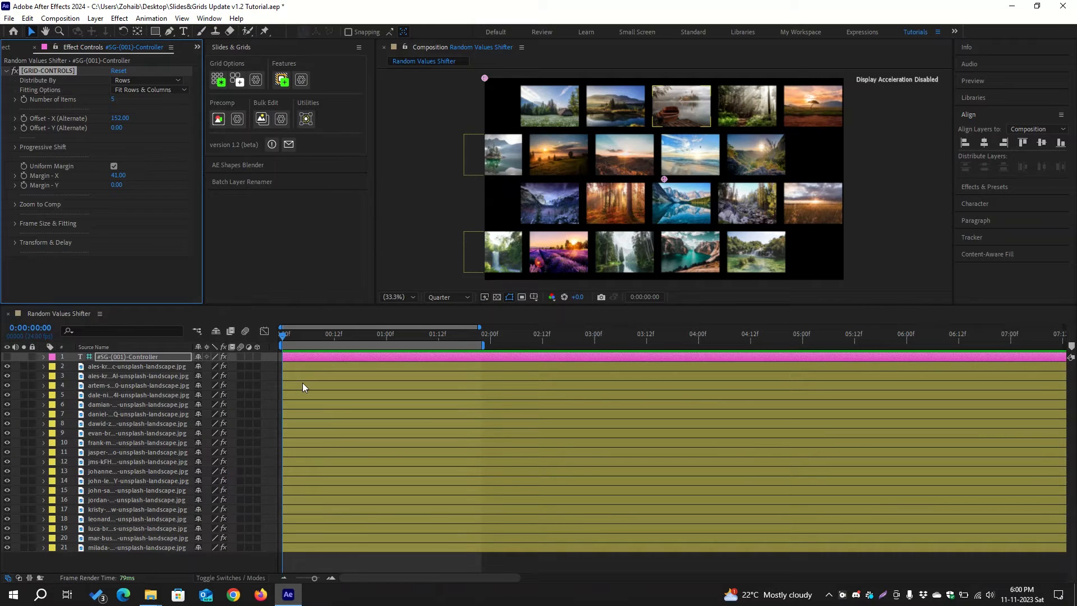
- Set the grid controller's alternate X offset and X margin to 0
{"action": "left_click_drag", "start_coordinate": [119, 117], "coordinate": [220, 120]}
{"action": "mouse_move", "coordinate": [119, 175]}
{"action": "left_mouse_down"}
{"action": "mouse_move", "coordinate": [139, 175]}
{"action": "mouse_move", "coordinate": [125, 177]}
{"action": "left_mouse_up"}
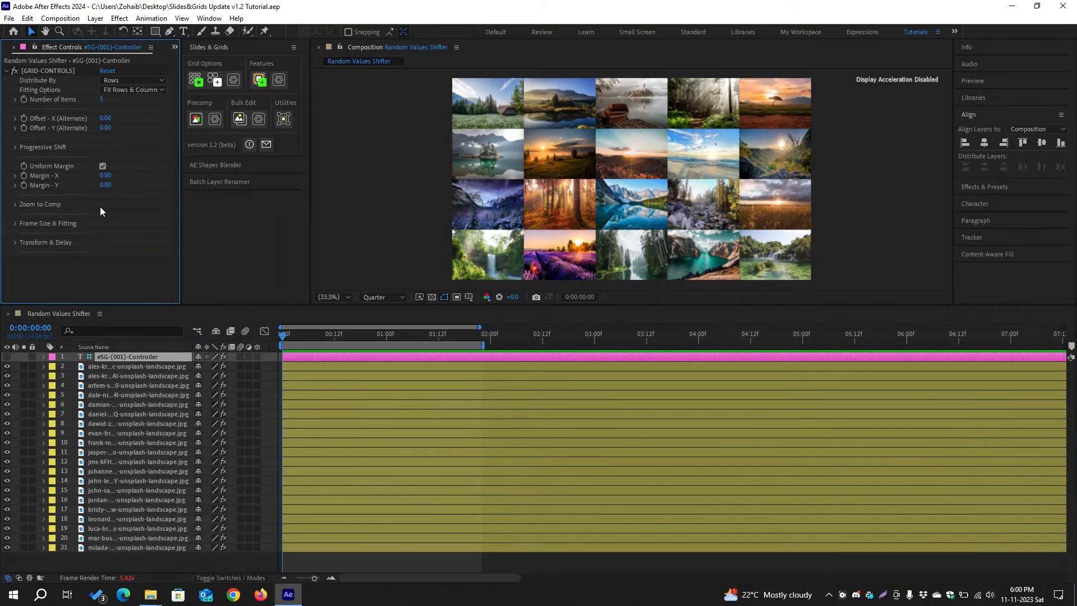
- Expand the Transform & Delay group and review its delay controls and the available Delay By modes
{"action": "left_click", "coordinate": [14, 242]}
{"action": "scroll", "coordinate": [17, 246], "scroll_direction": "down", "scroll_amount": 5}
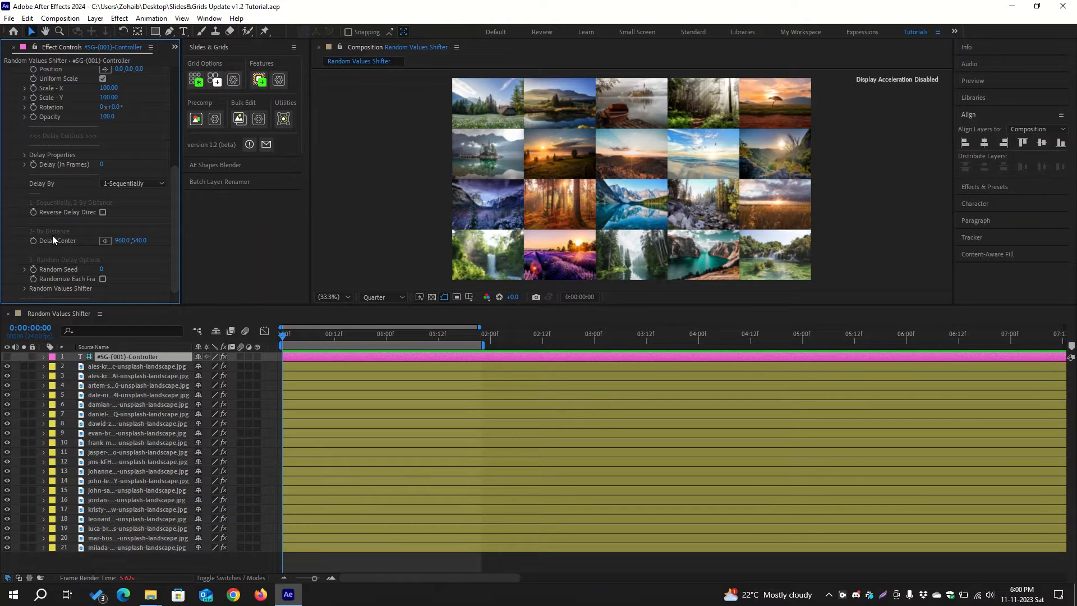
{"action": "left_click", "coordinate": [130, 185]}
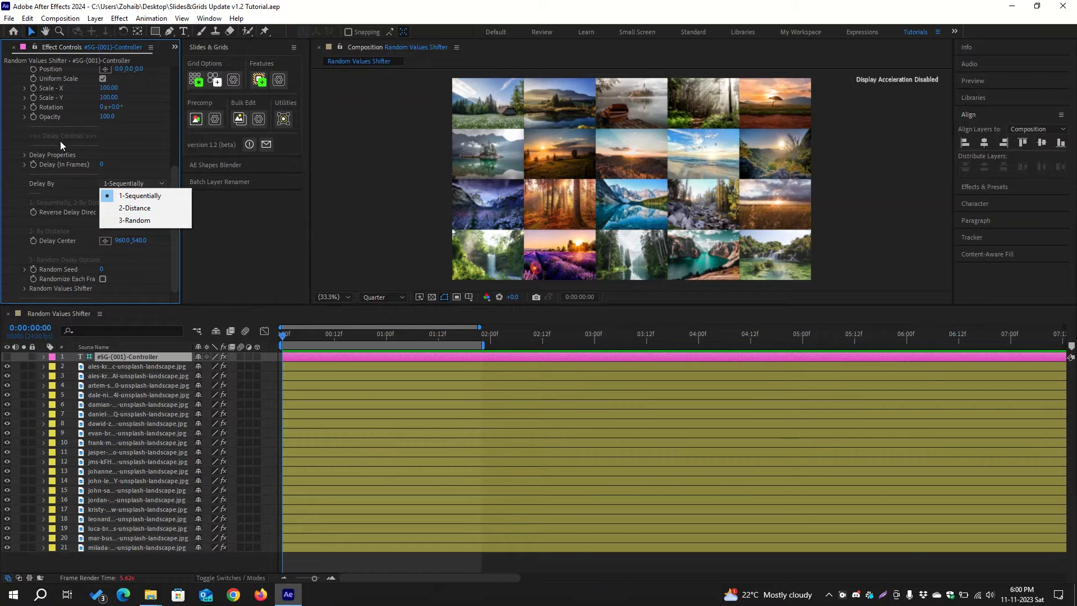
{"action": "left_click", "coordinate": [56, 187]}
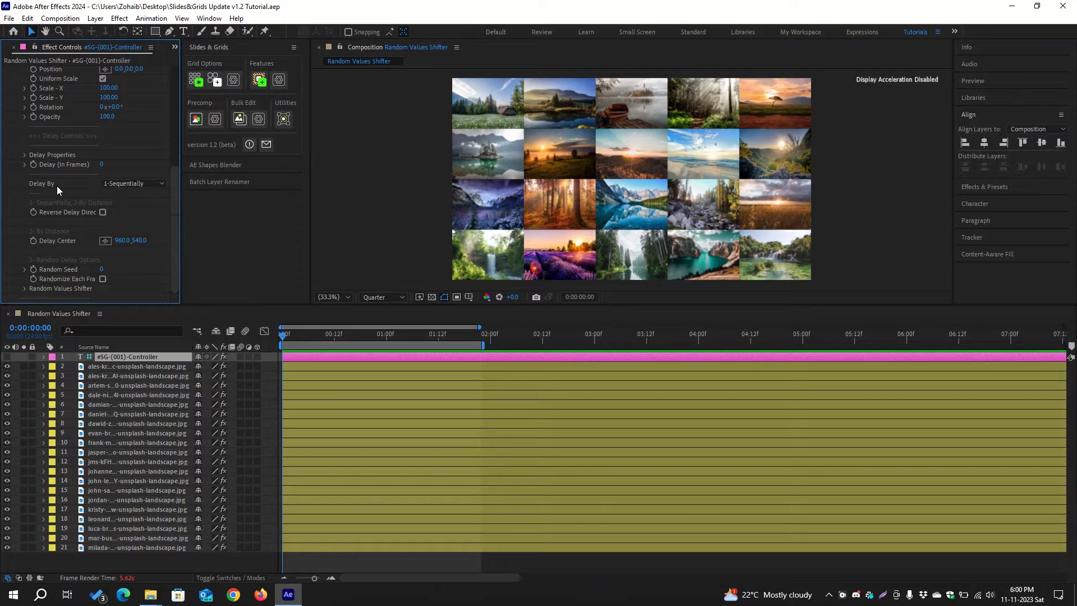
{"action": "scroll", "coordinate": [56, 186], "scroll_direction": "up", "scroll_amount": 5}
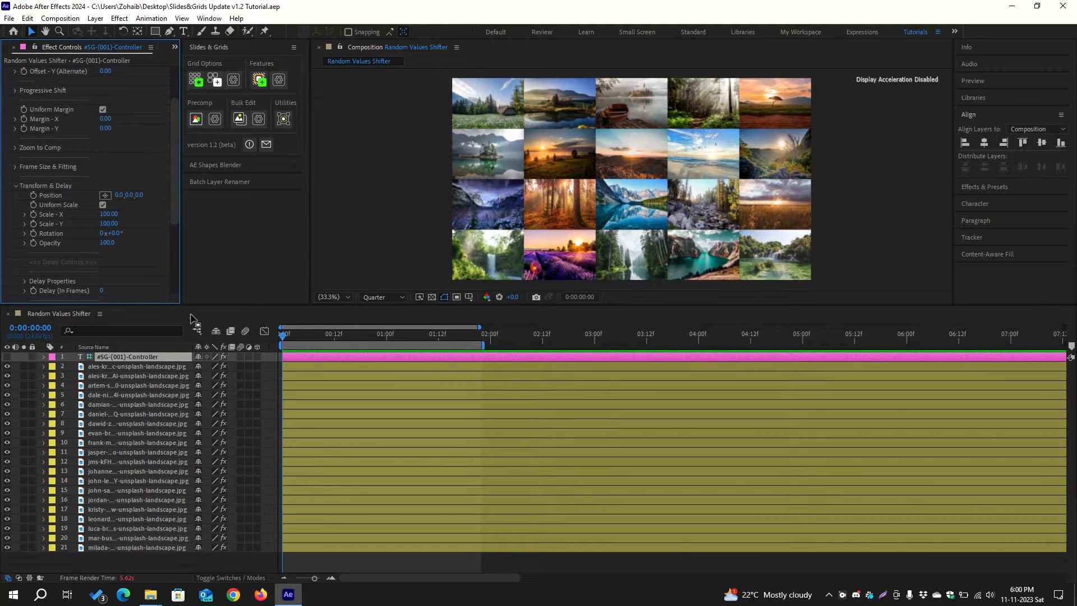
- Expand the Delay Properties group and disable Delay Scale
{"action": "scroll", "coordinate": [64, 233], "scroll_direction": "down", "scroll_amount": 3}
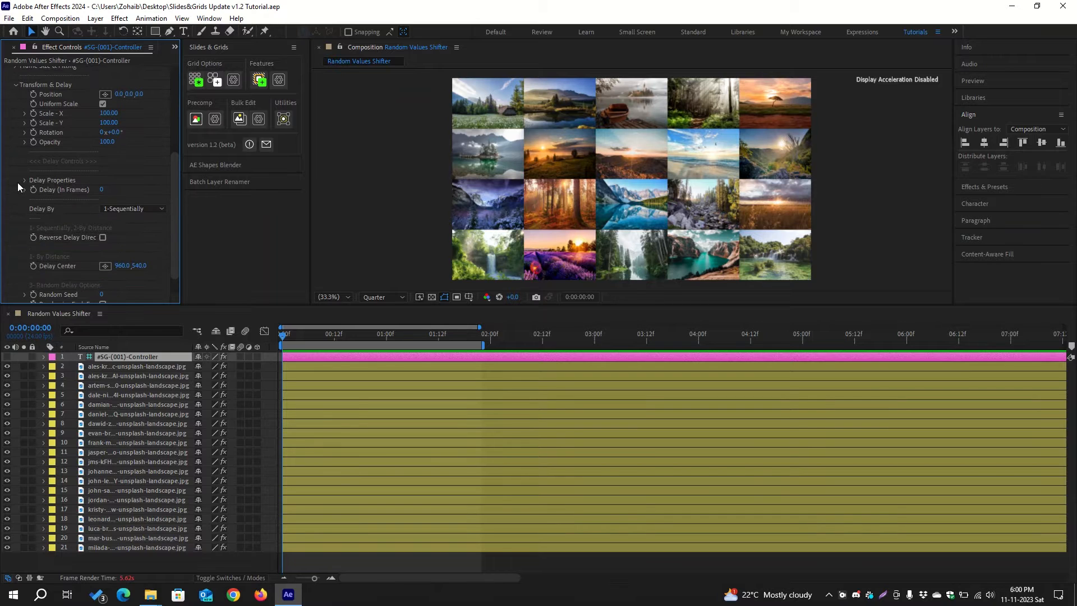
{"action": "left_click", "coordinate": [25, 180]}
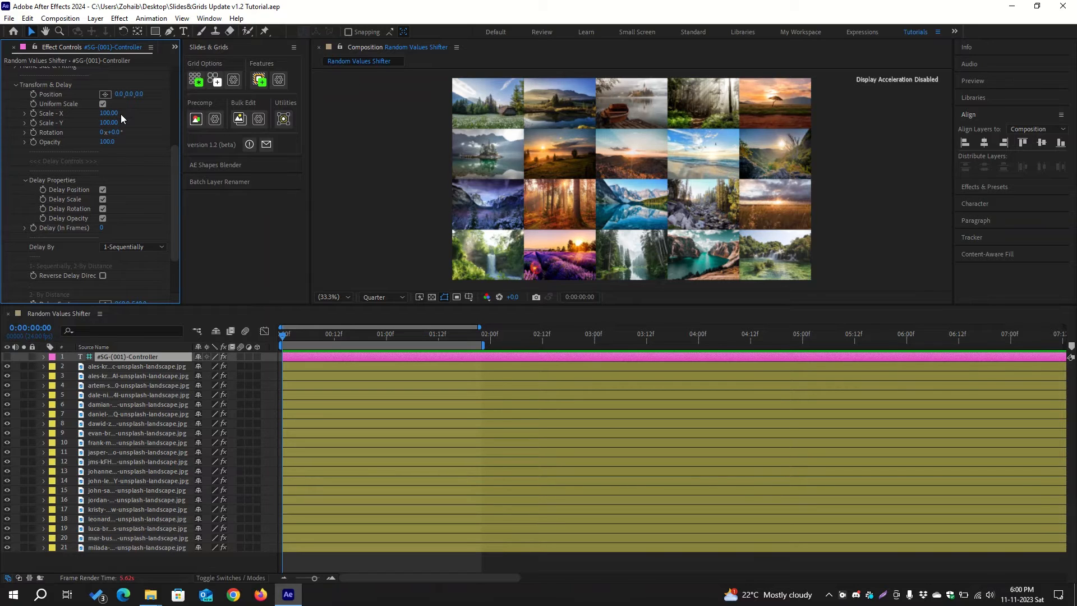
{"action": "left_click", "coordinate": [102, 199]}
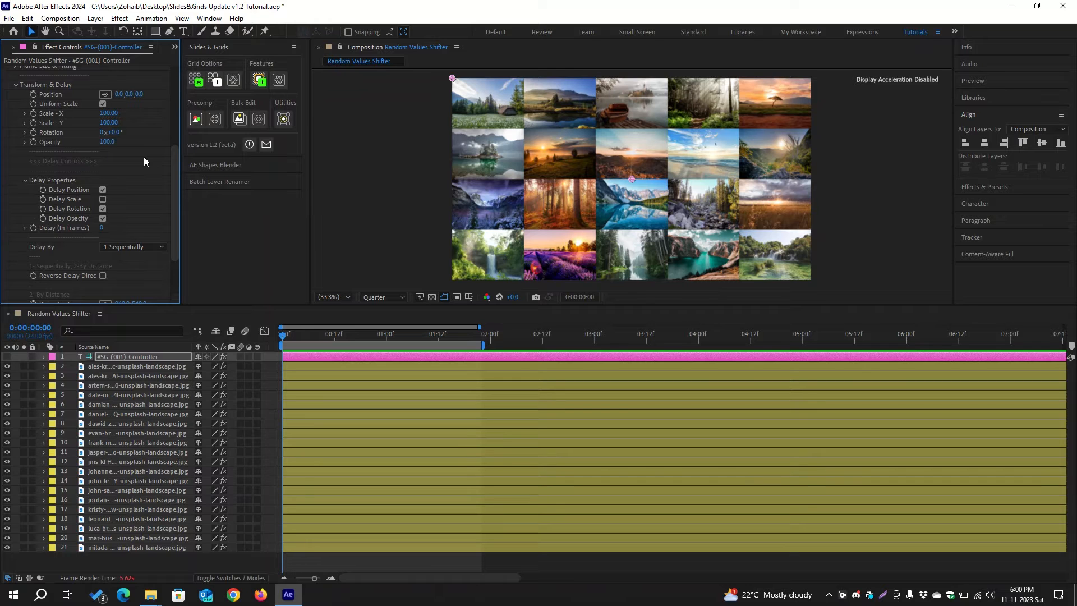
- Set the grid's Delay By mode to 3-Random
{"action": "scroll", "coordinate": [143, 157], "scroll_direction": "down", "scroll_amount": 3}
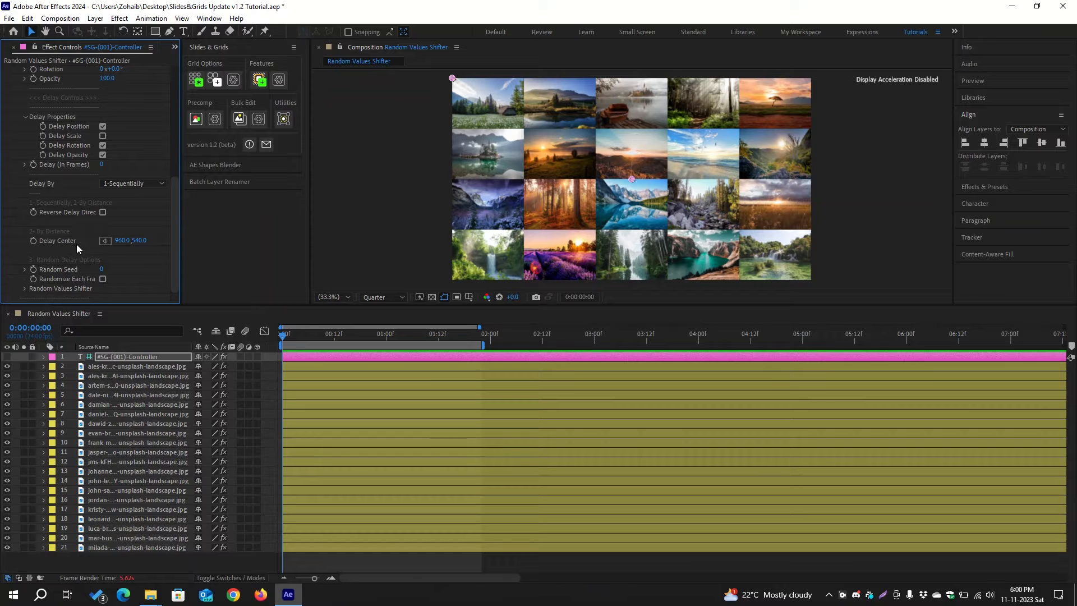
{"action": "left_click", "coordinate": [102, 165]}
{"action": "left_click", "coordinate": [143, 184]}
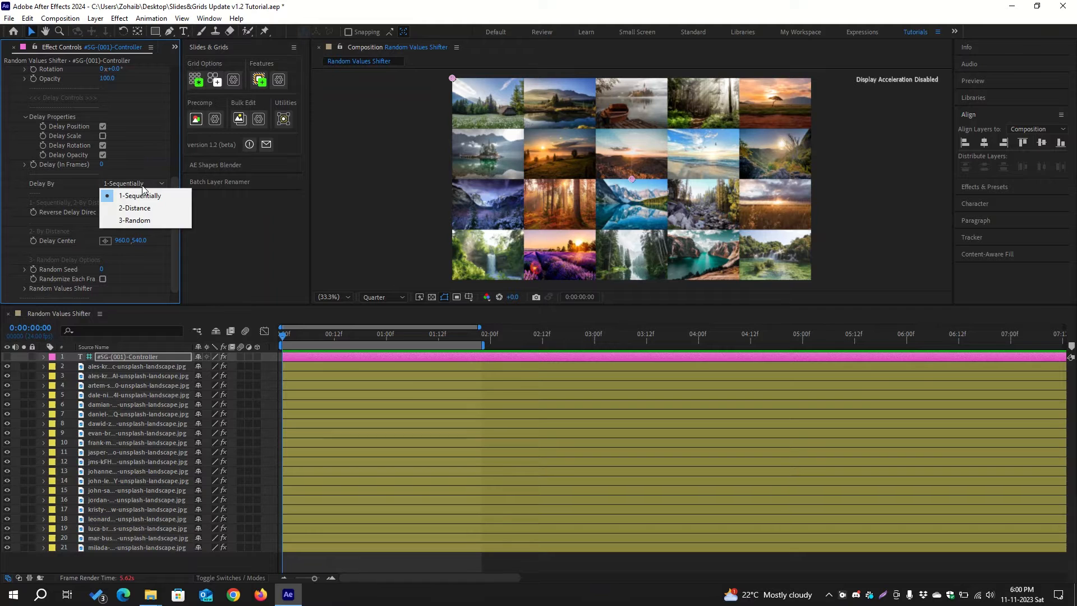
{"action": "left_click", "coordinate": [145, 222]}
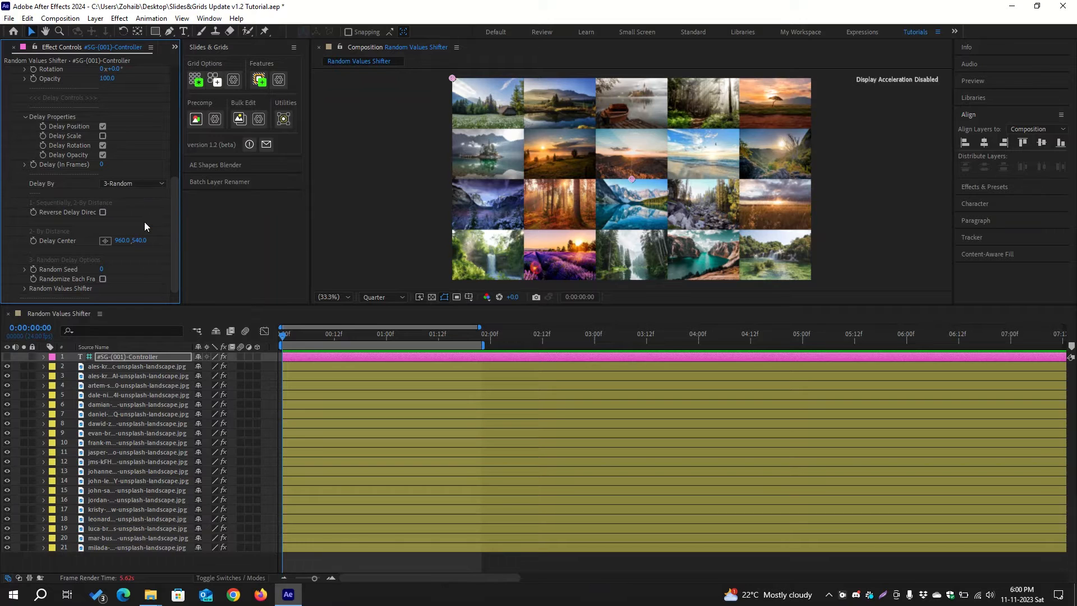
- Switch Delay By to 2-Distance and place the Delay Center at about 573, 396, on the second image of the second row
{"action": "left_click", "coordinate": [139, 183]}
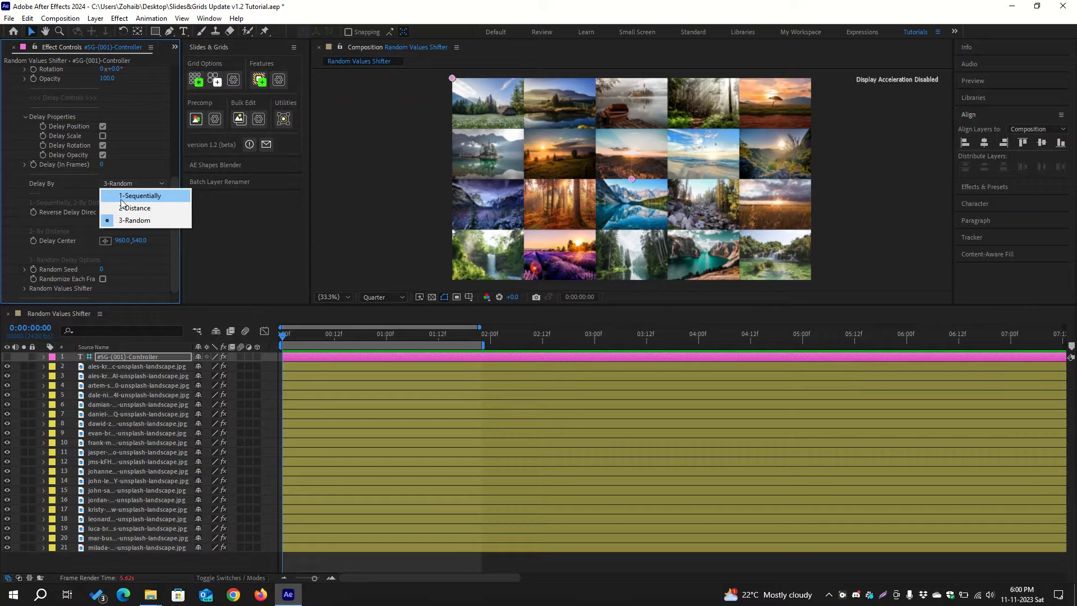
{"action": "left_click", "coordinate": [72, 190]}
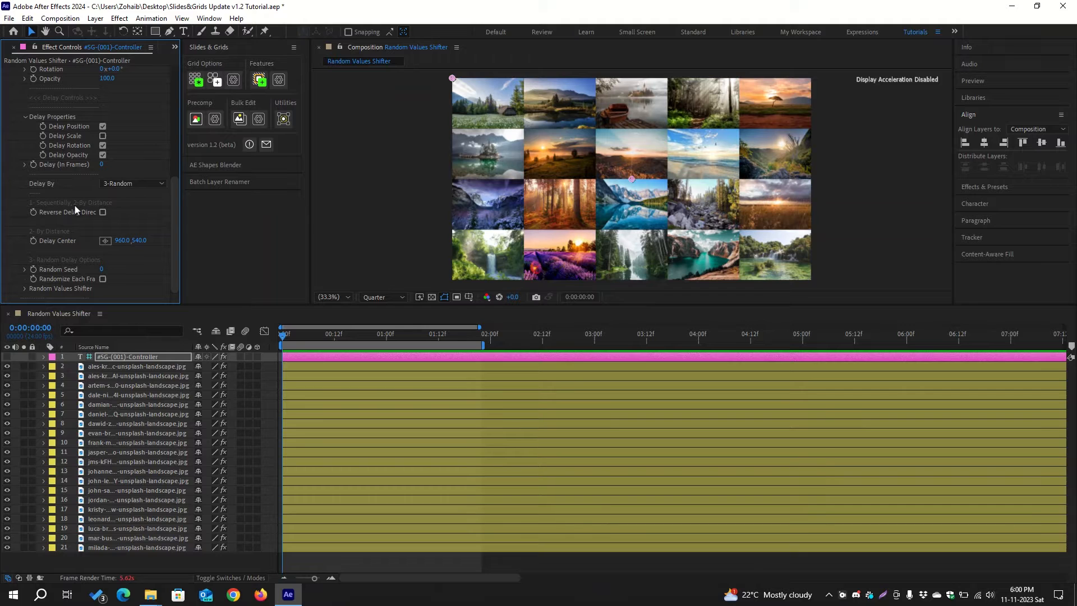
{"action": "left_click", "coordinate": [133, 184]}
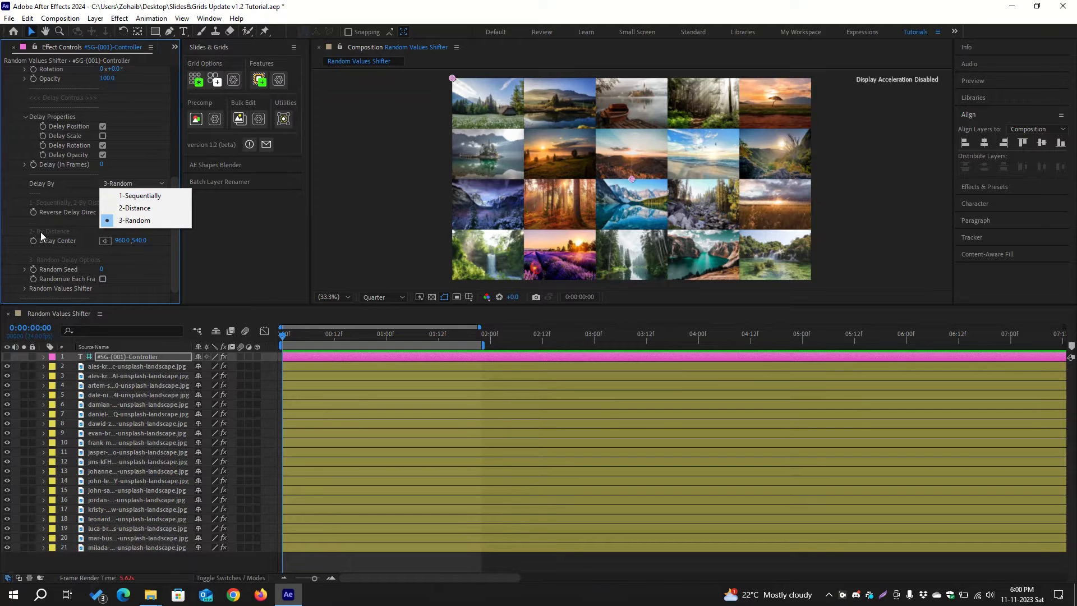
{"action": "left_click", "coordinate": [134, 208]}
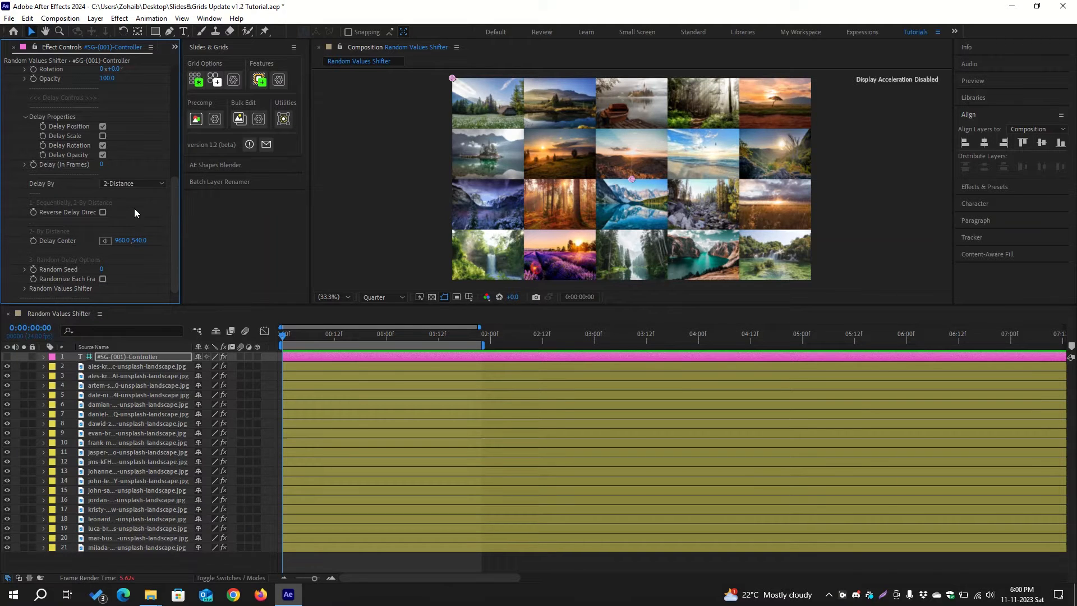
{"action": "left_click", "coordinate": [107, 240]}
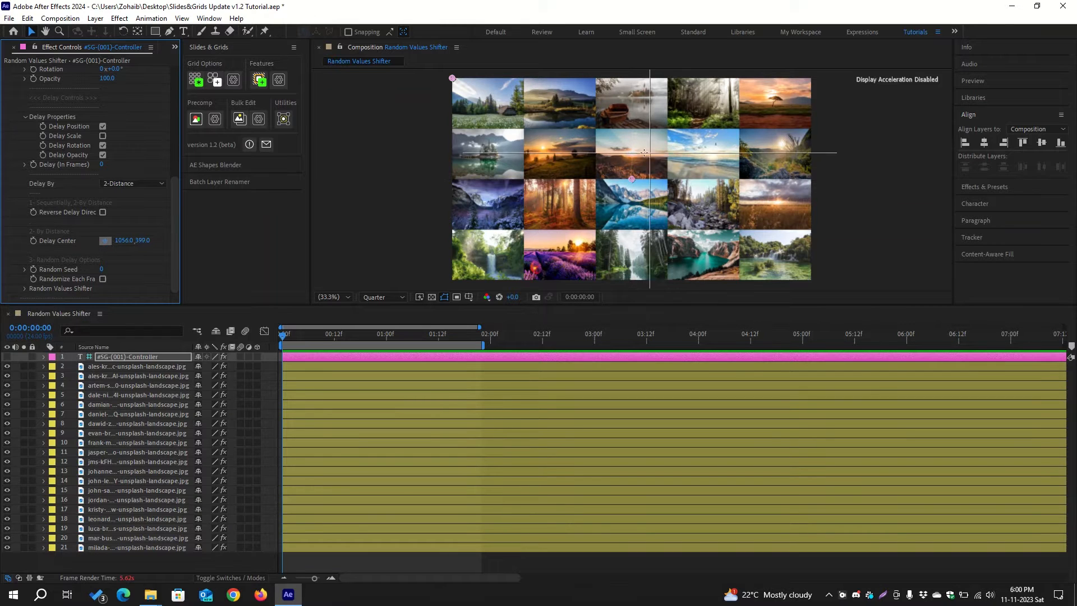
{"action": "left_click", "coordinate": [559, 152]}
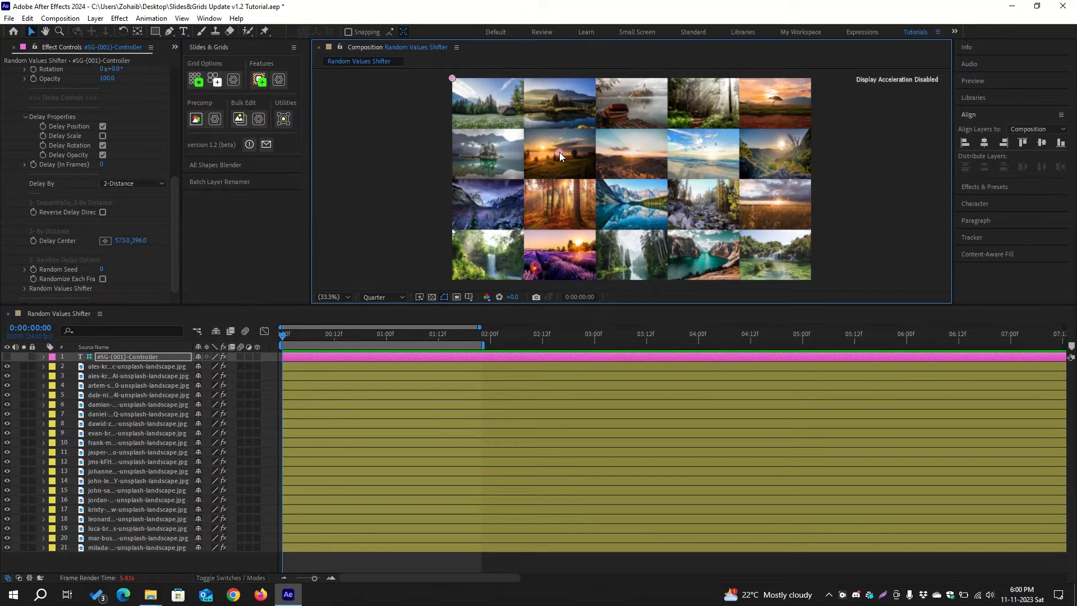
- Change Delay By from distance to 3-Random and collapse the Delay Properties group
{"action": "left_click", "coordinate": [139, 184]}
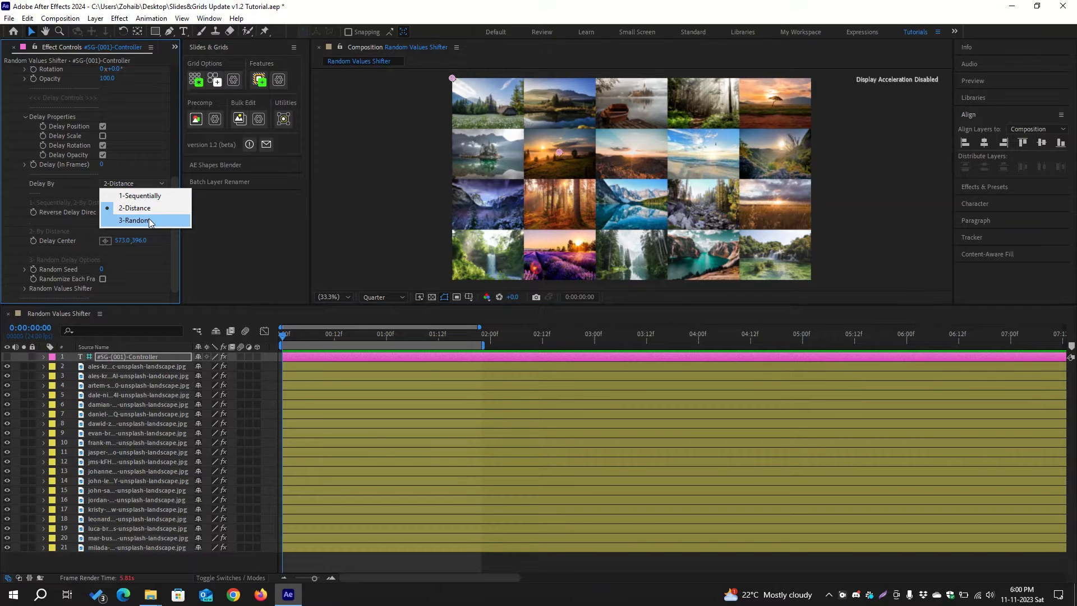
{"action": "left_click", "coordinate": [150, 220]}
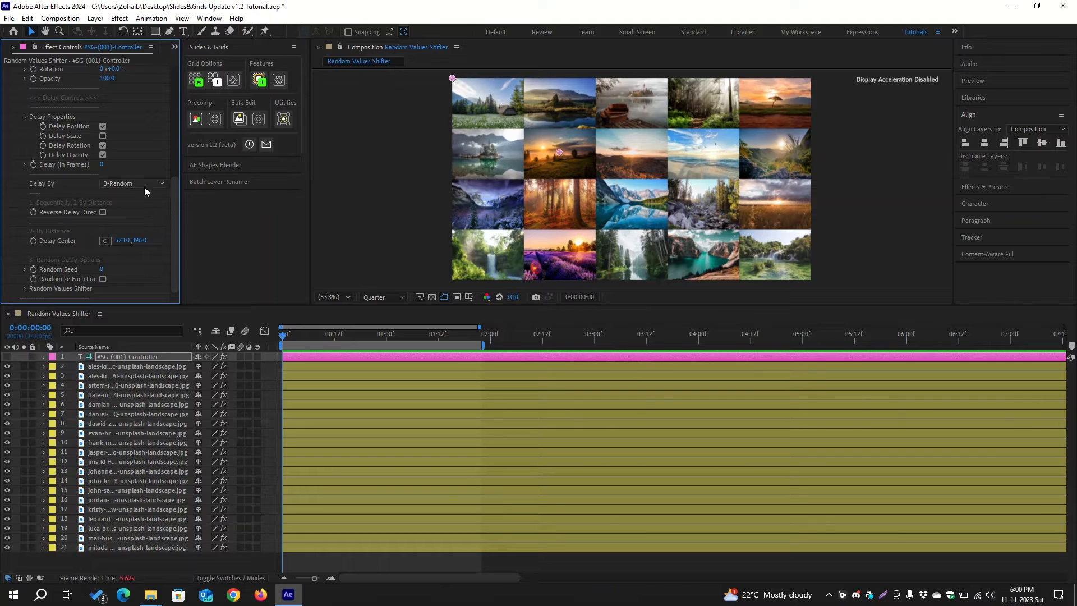
{"action": "scroll", "coordinate": [137, 165], "scroll_direction": "up", "scroll_amount": 3}
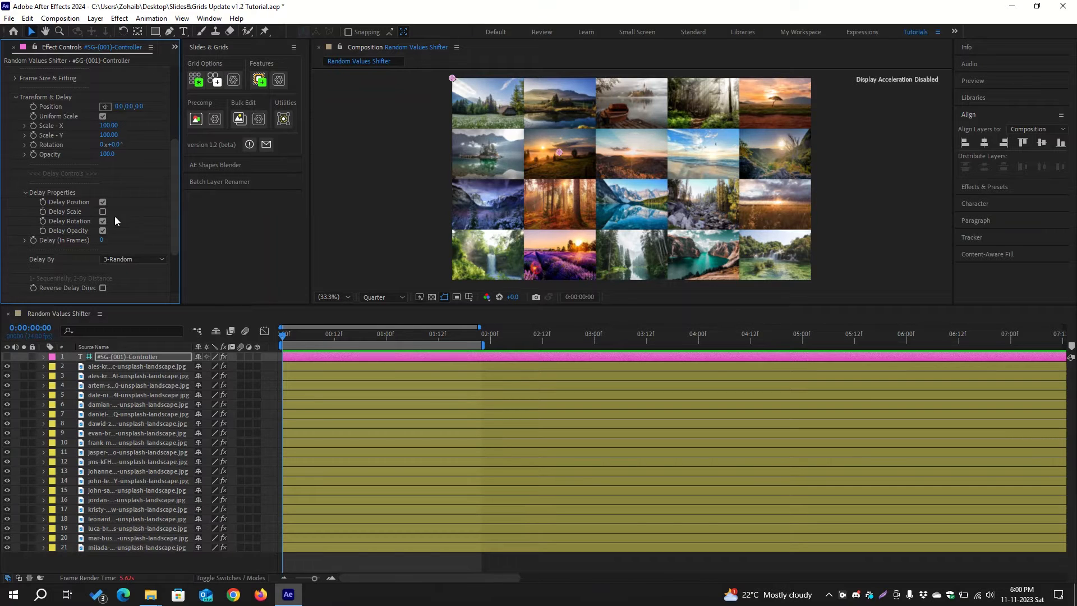
{"action": "left_click", "coordinate": [25, 192]}
- Keyframe the grid controller's Opacity from 0 at the first frame to 100 at frame 10
{"action": "scroll", "coordinate": [35, 194], "scroll_direction": "up", "scroll_amount": 1}
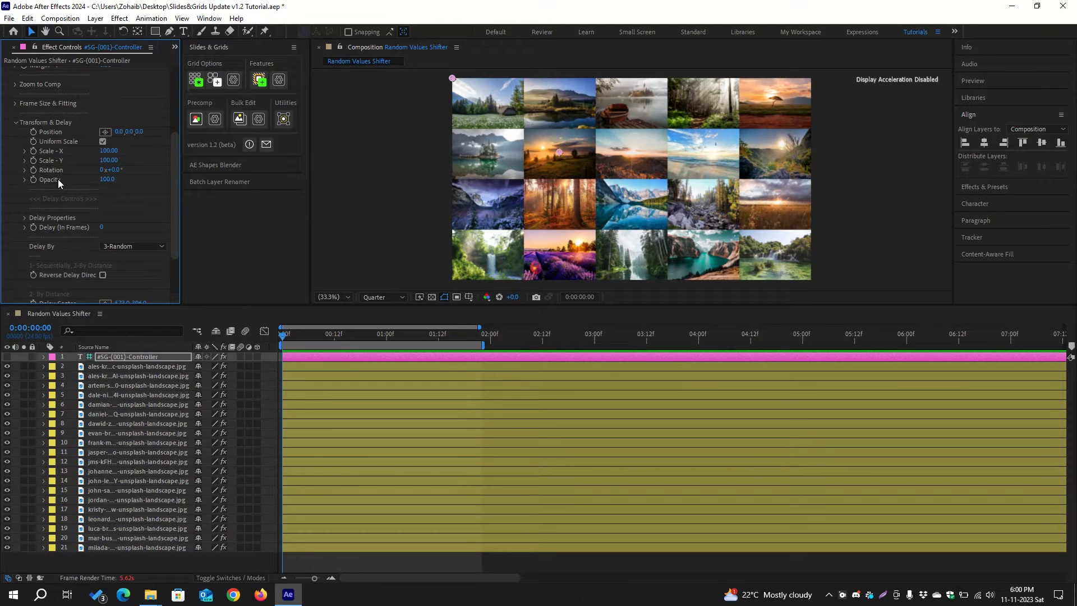
{"action": "left_click", "coordinate": [106, 179]}
{"action": "type", "text": "0"}
{"action": "key", "text": "Return"}
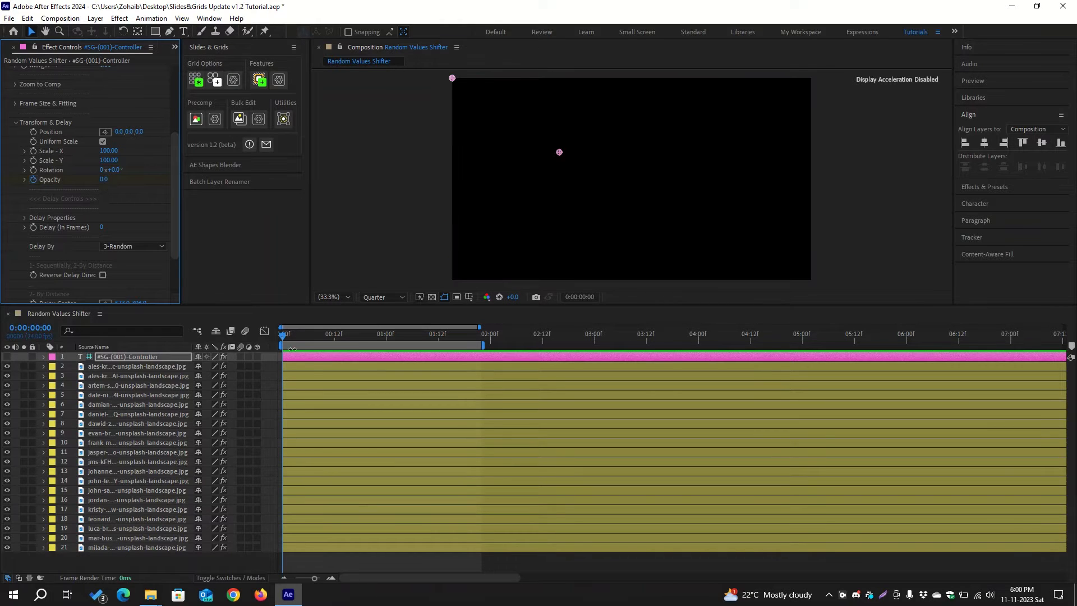
{"action": "key", "text": "u"}
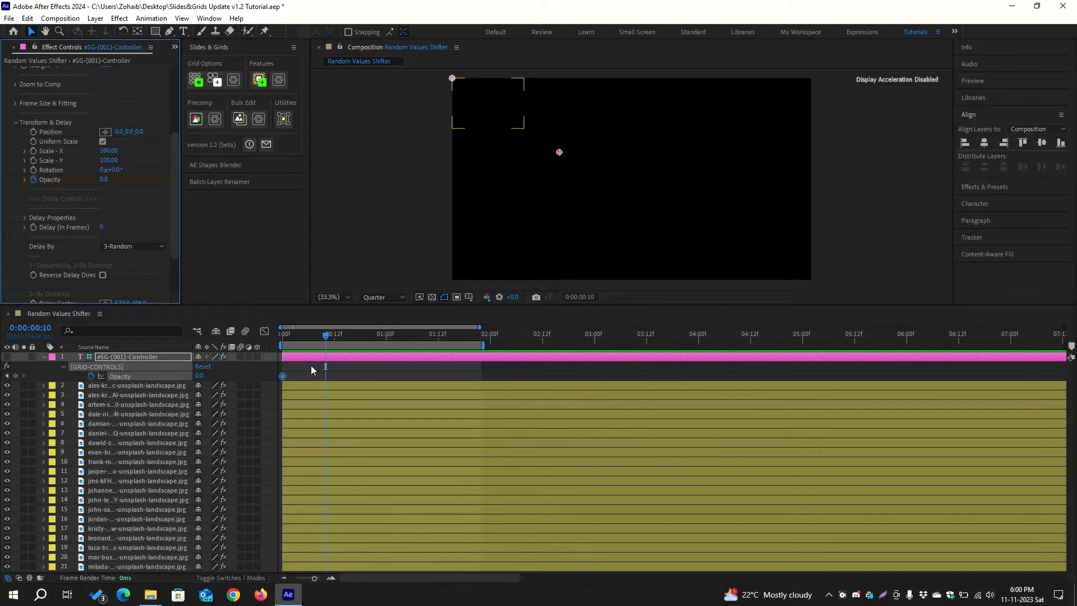
{"action": "left_click_drag", "start_coordinate": [199, 375], "coordinate": [257, 376]}
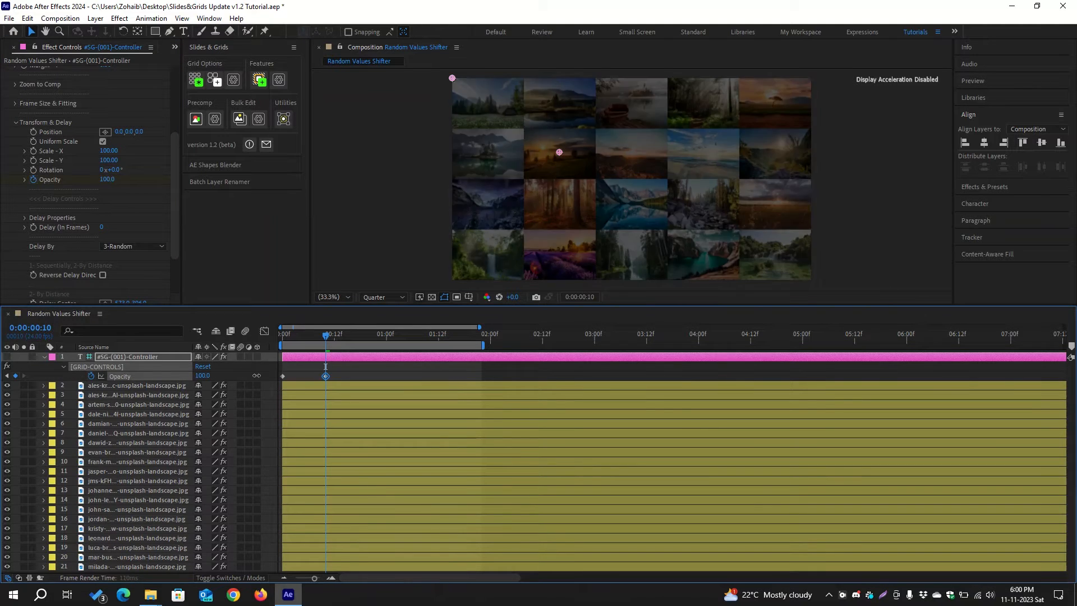
- Apply Easy Ease to both Opacity keyframes and preview the fade-in
{"action": "left_click_drag", "start_coordinate": [340, 370], "coordinate": [275, 386]}
{"action": "key", "text": "F9"}
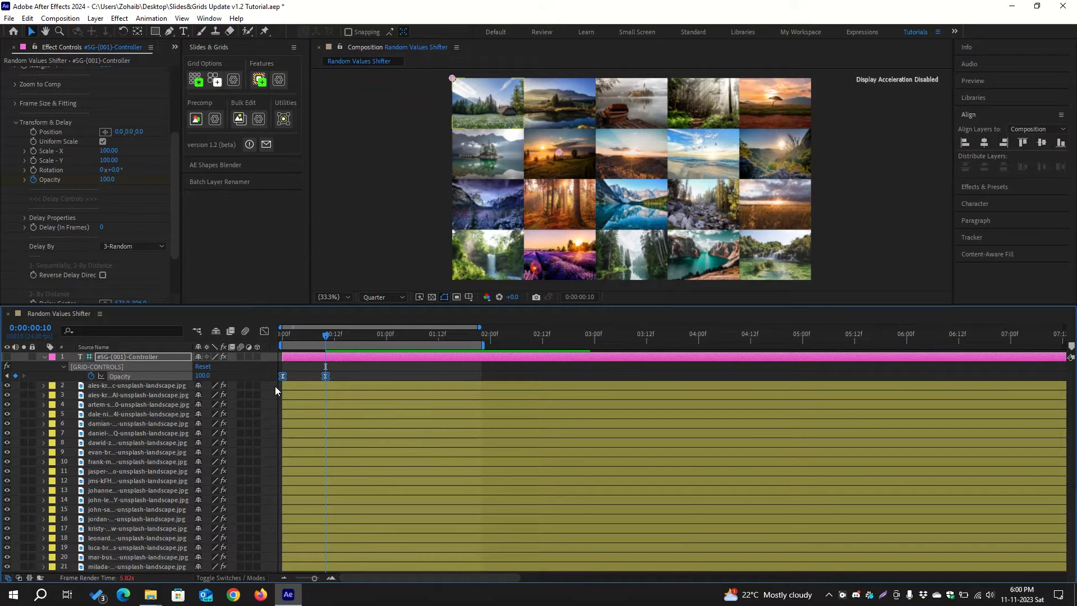
{"action": "key", "text": "space"}
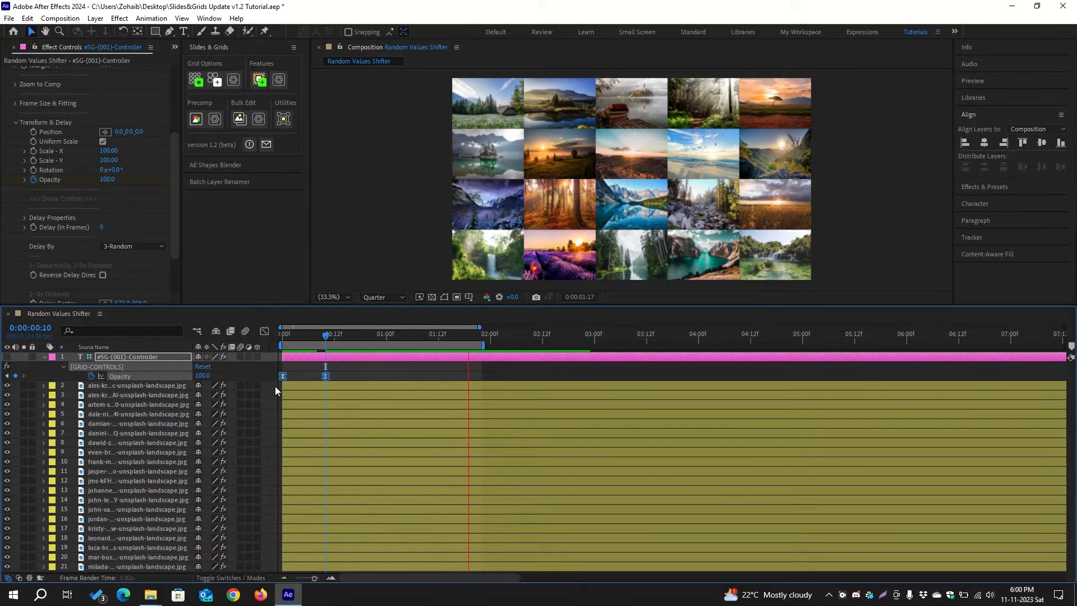
{"action": "key", "text": "space"}
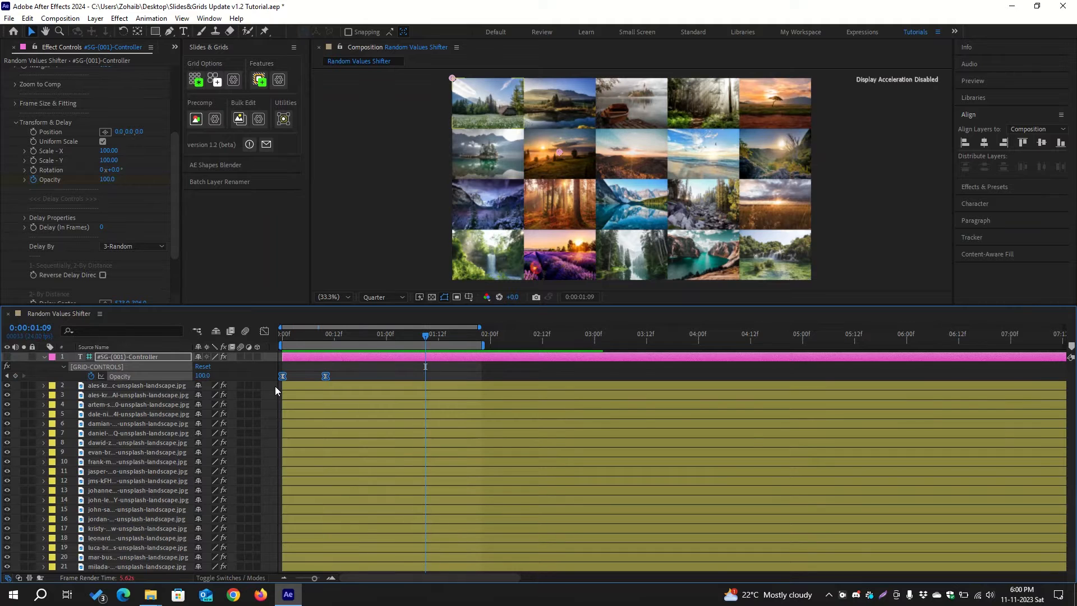
- Set Delay (In Frames) to 1 and preview the randomly delayed fade-in
{"action": "left_click", "coordinate": [101, 228]}
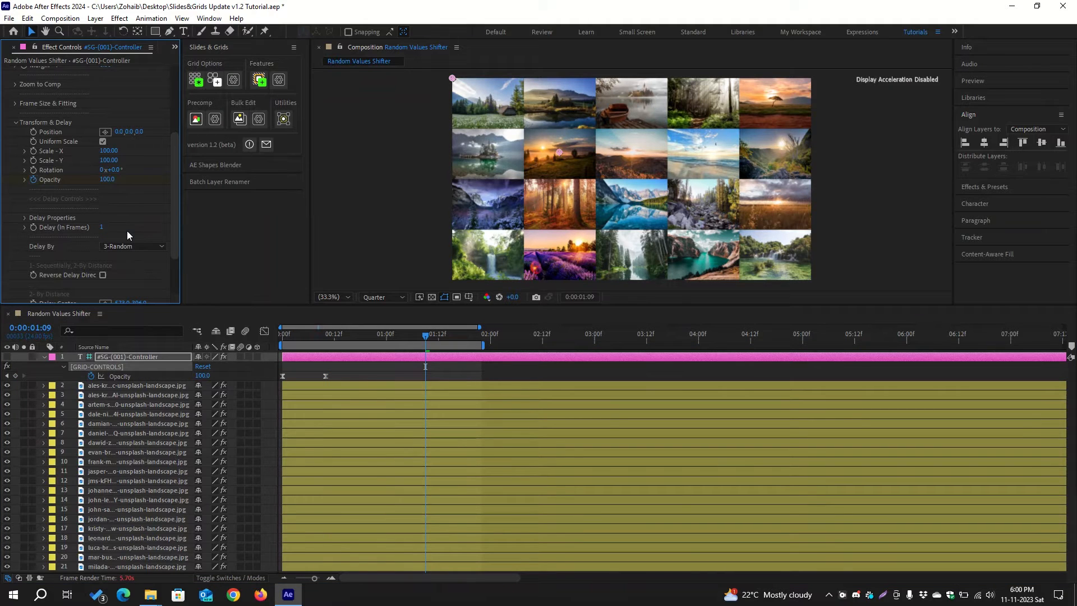
{"action": "key", "text": "space"}
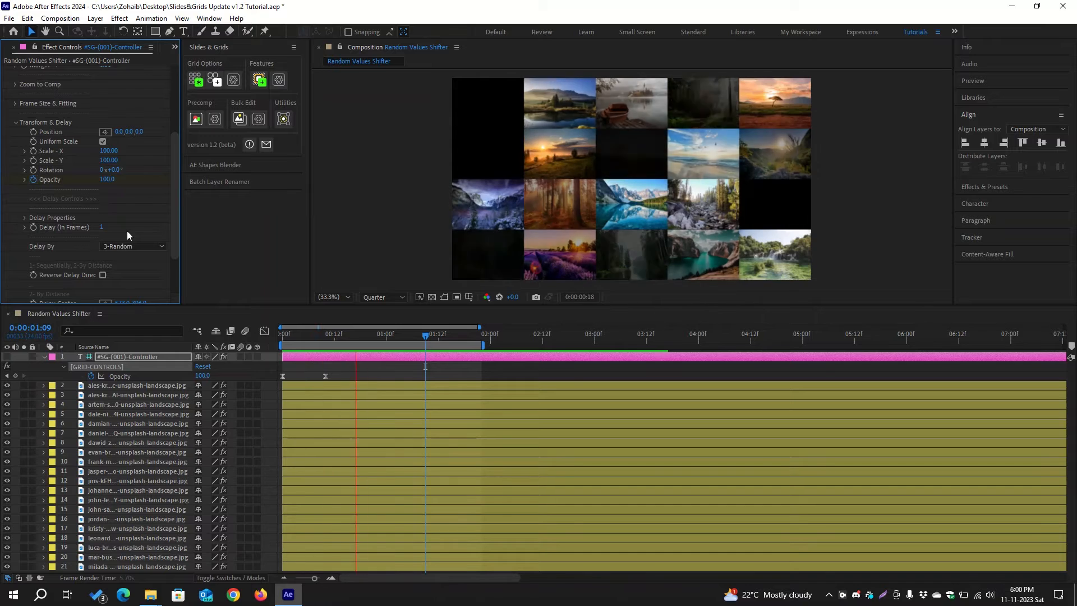
{"action": "key", "text": "space"}
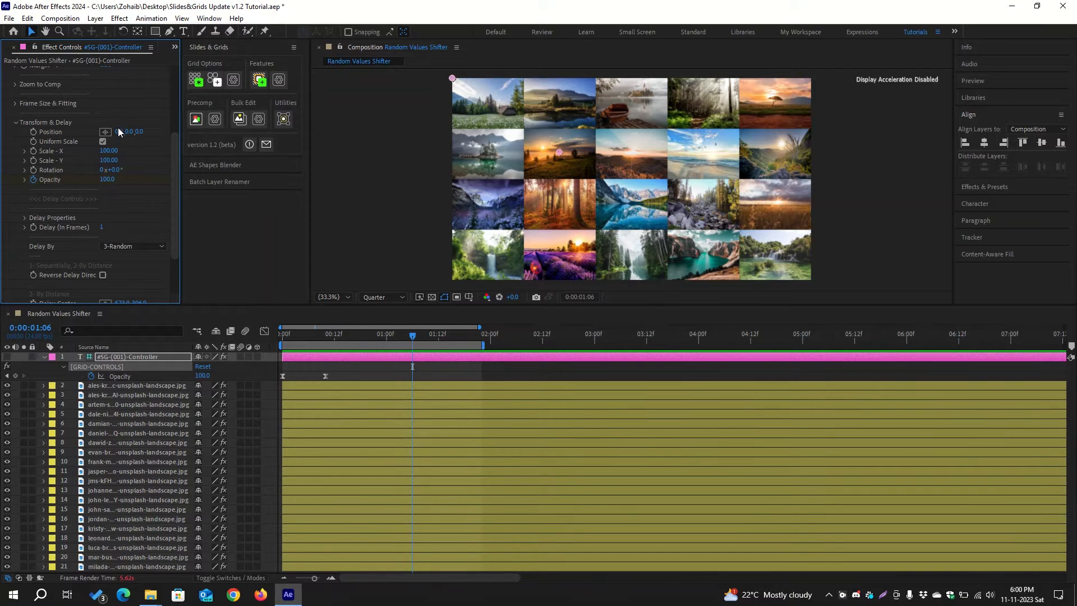
- Bring the random delay options into view and move the current time to frame 13, partway through the fade-in
{"action": "left_click", "coordinate": [25, 217]}
{"action": "left_click", "coordinate": [25, 218]}
{"action": "scroll", "coordinate": [26, 217], "scroll_direction": "down", "scroll_amount": 3}
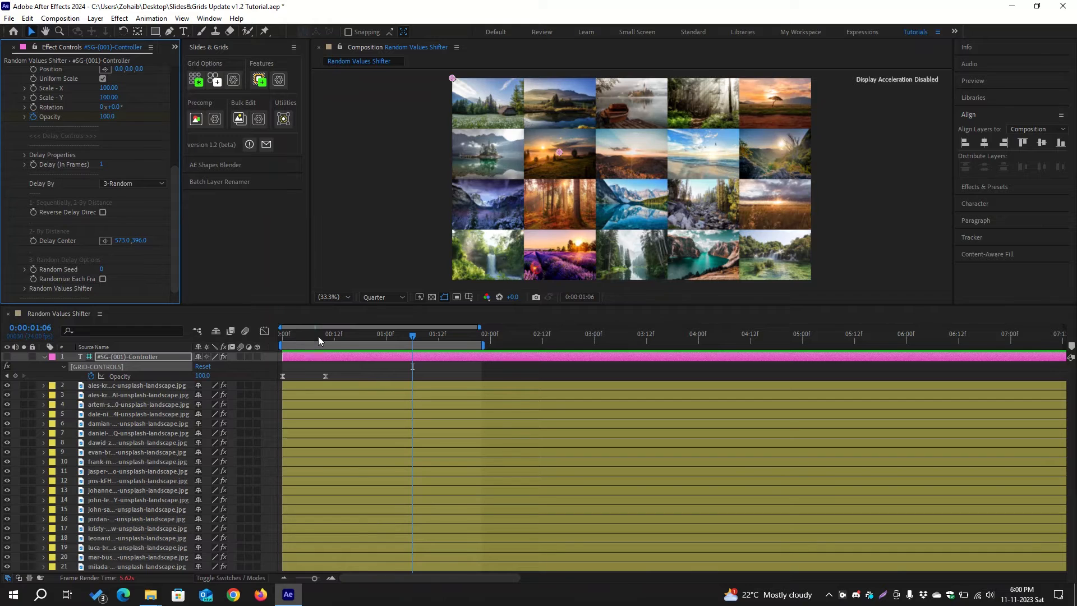
{"action": "left_click_drag", "start_coordinate": [318, 337], "coordinate": [339, 337]}
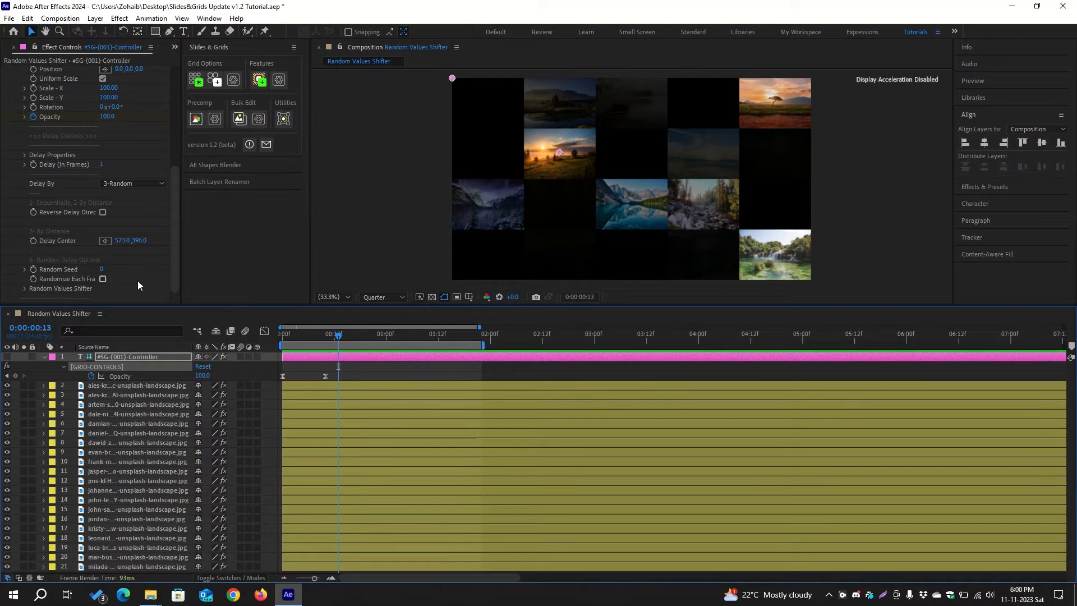
- Set the Random Seed to 10 and enable Randomize Each Frame for the grid's random delay
{"action": "left_click_drag", "start_coordinate": [101, 269], "coordinate": [107, 270]}
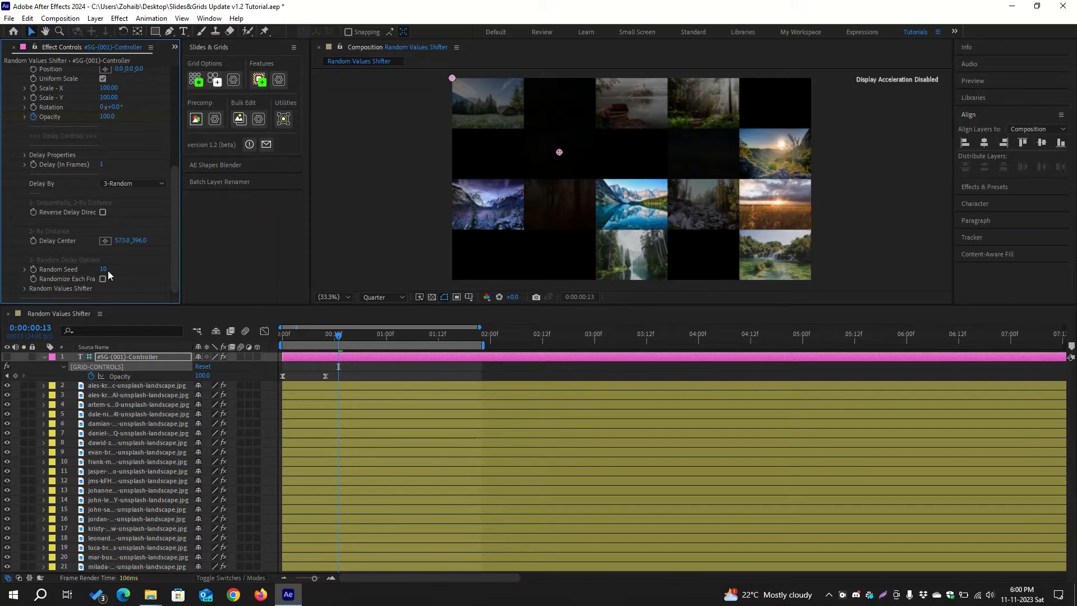
{"action": "left_click", "coordinate": [103, 279]}
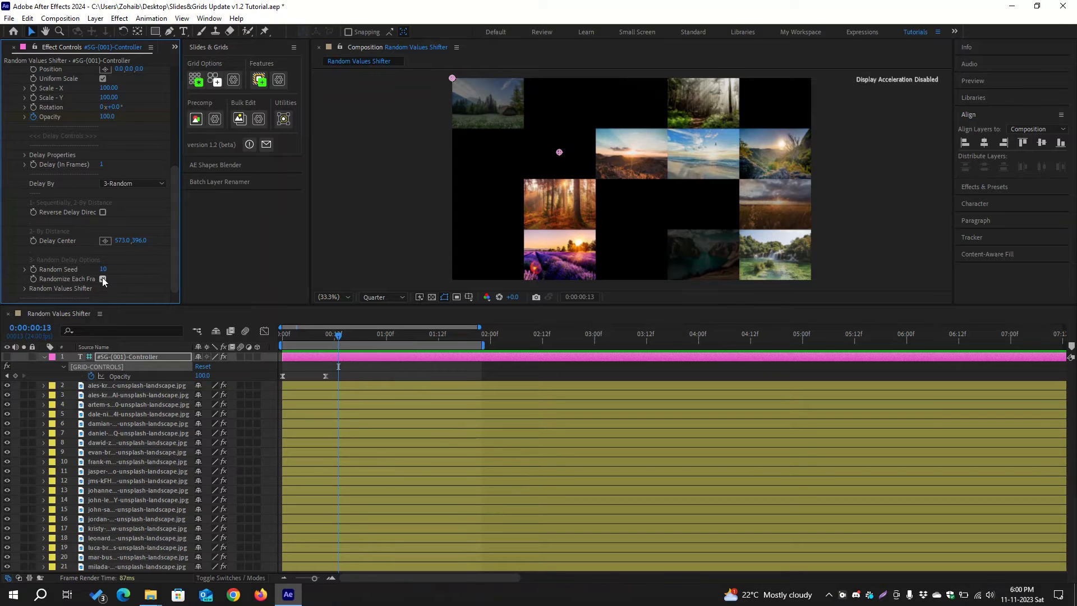
- Keyframe the grid controller's Scale-X from 0 at the first frame to 100 at frame 10 and preview the animation
{"action": "scroll", "coordinate": [79, 234], "scroll_direction": "up", "scroll_amount": 3}
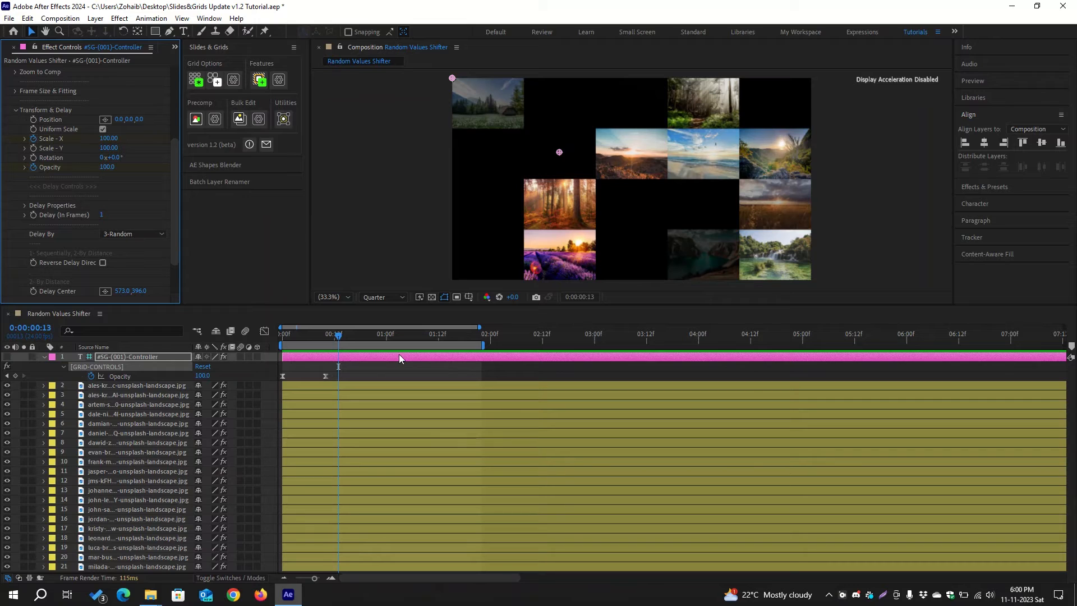
{"action": "key", "text": "u"}
{"action": "left_click_drag", "start_coordinate": [339, 376], "coordinate": [284, 376]}
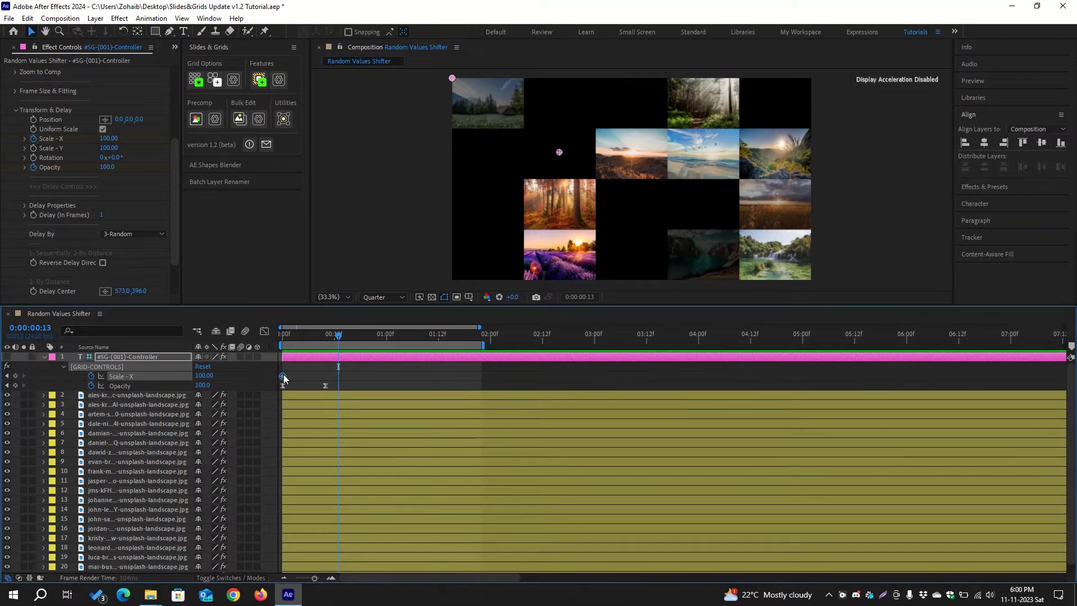
{"action": "left_click", "coordinate": [326, 335]}
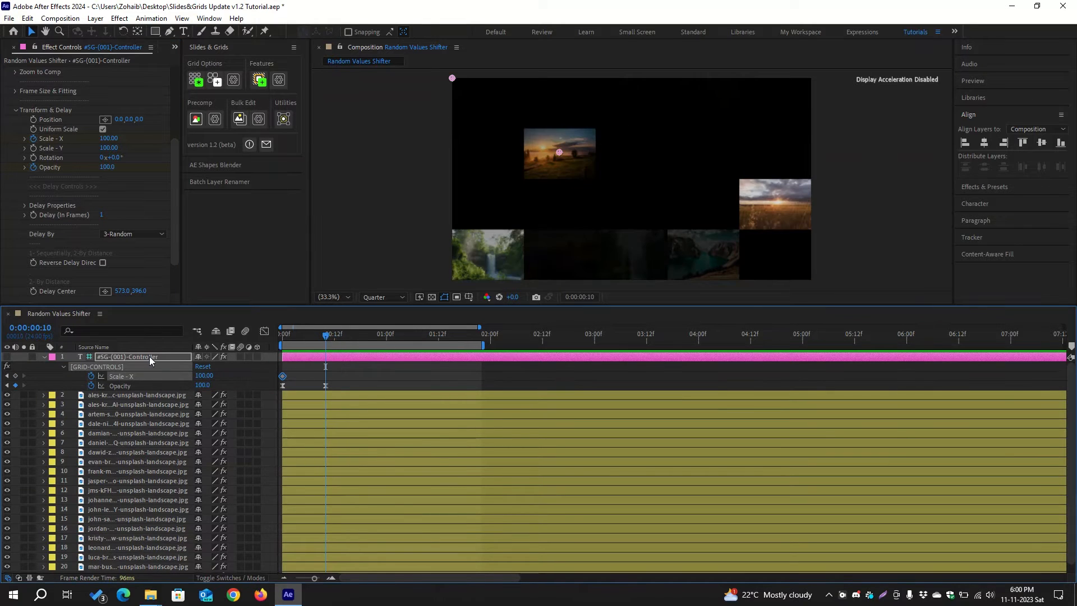
{"action": "left_click", "coordinate": [16, 376]}
{"action": "left_click", "coordinate": [282, 336]}
{"action": "left_click", "coordinate": [204, 376]}
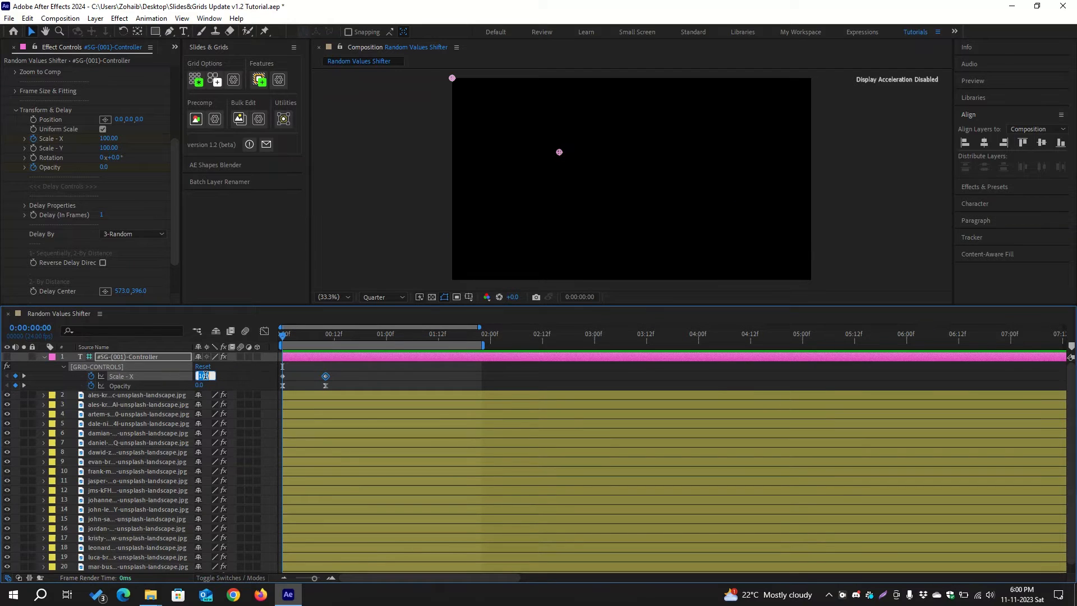
{"action": "type", "text": "0"}
{"action": "key", "text": "Return"}
{"action": "key", "text": "space"}
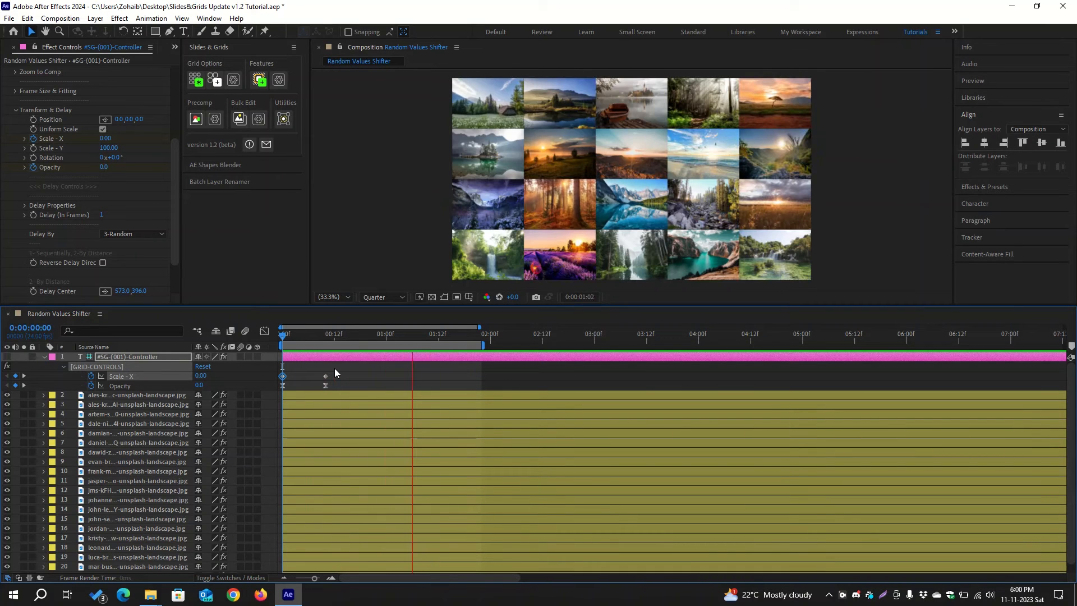
{"action": "key", "text": "space"}
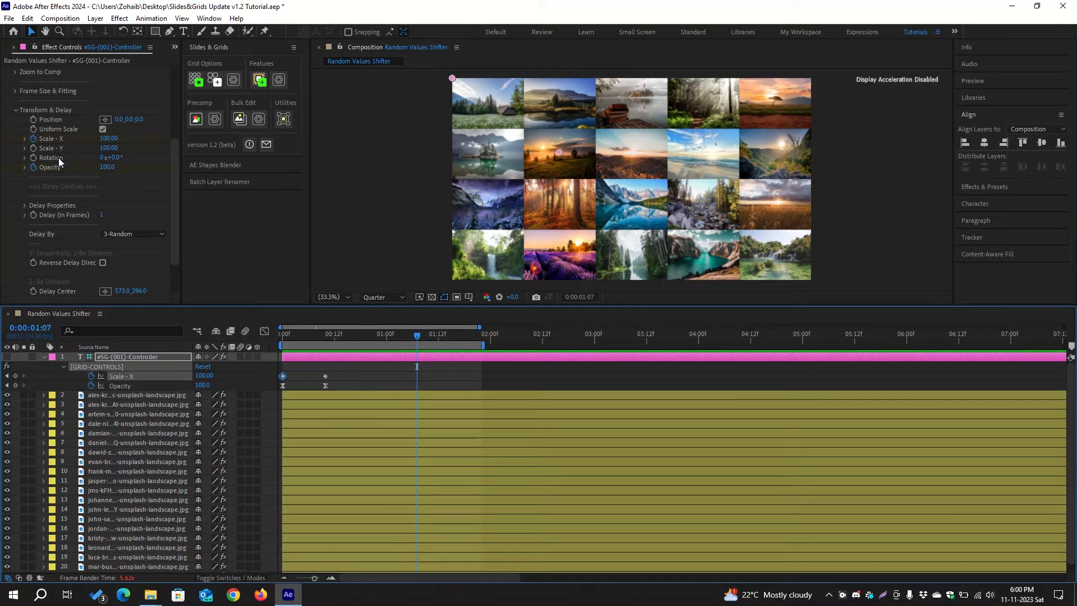
- Disable Randomize Each Frame and apply Easy Ease to all Scale-X and Opacity keyframes
{"action": "scroll", "coordinate": [124, 169], "scroll_direction": "down", "scroll_amount": 2}
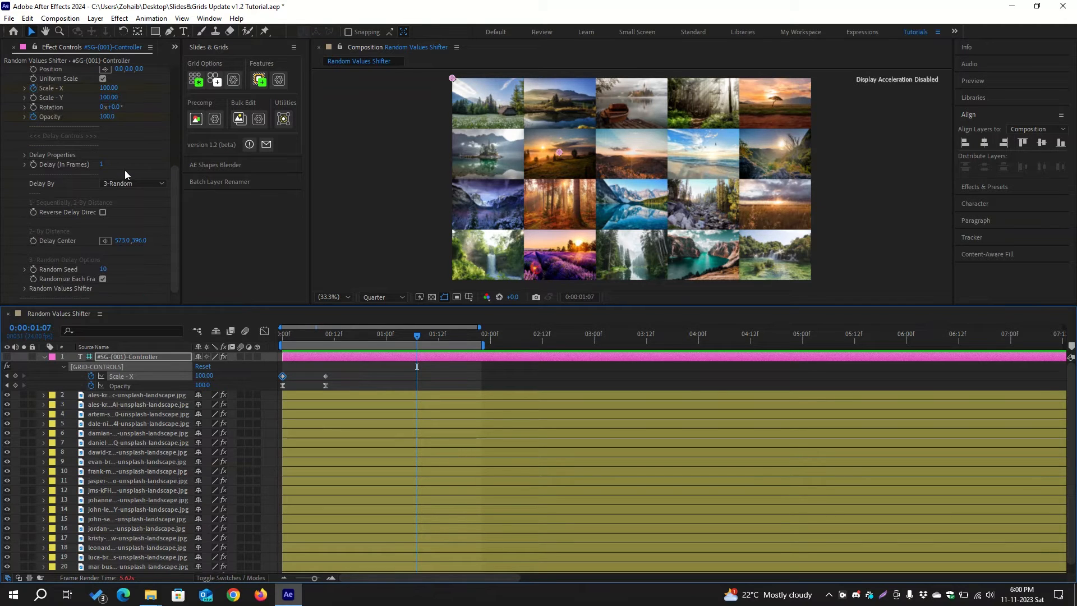
{"action": "left_click", "coordinate": [103, 279]}
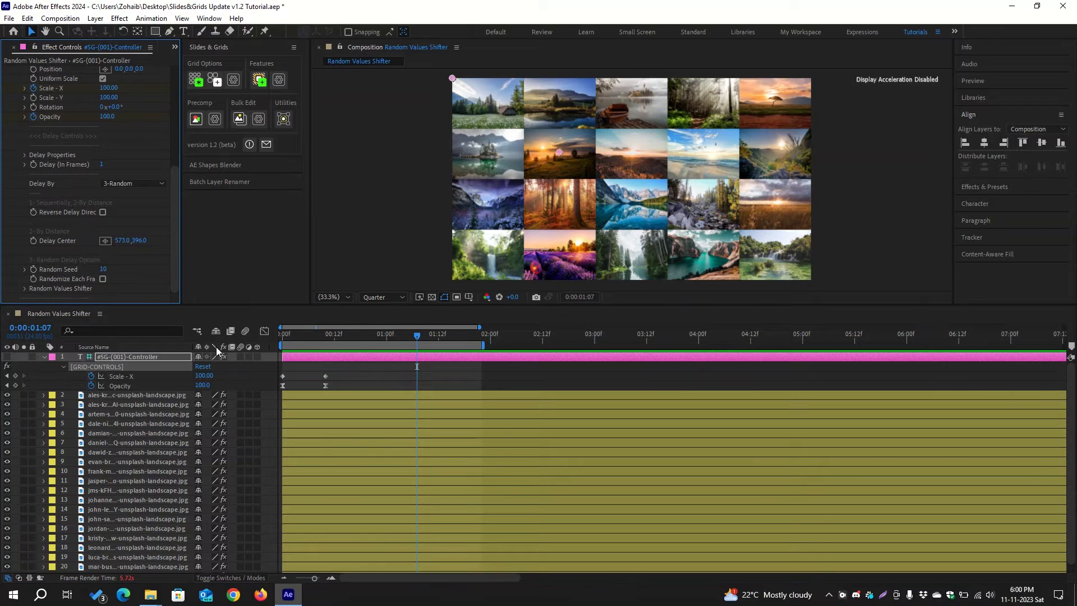
{"action": "left_click_drag", "start_coordinate": [331, 370], "coordinate": [276, 387]}
{"action": "key", "text": "F9"}
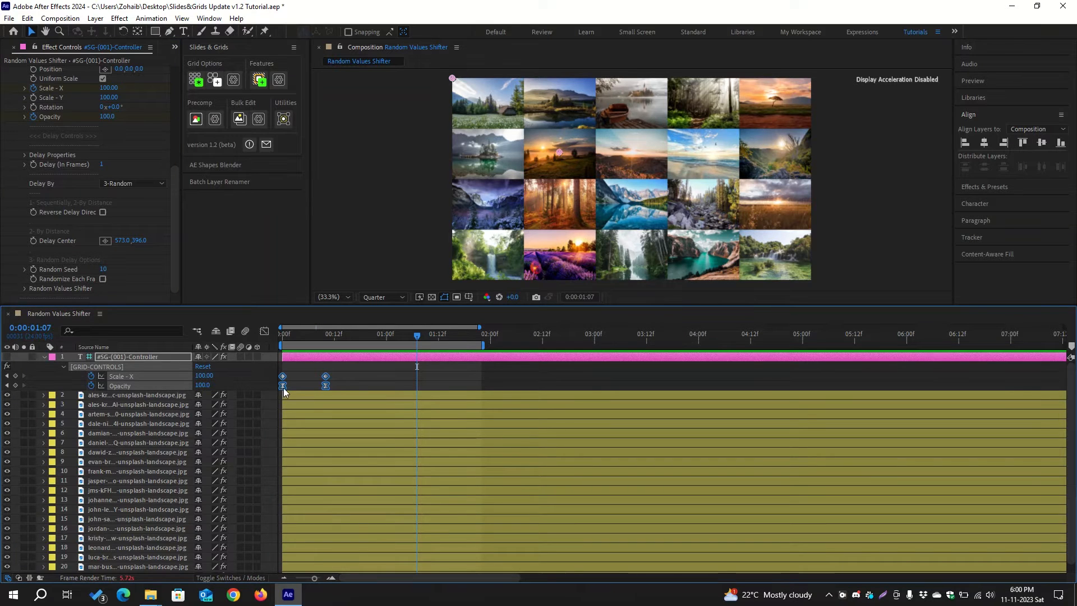
- In the speed graph, extend the incoming influence of the frame 10 Scale-X and Opacity keyframes to 100%
{"action": "key", "text": "shift+F3"}
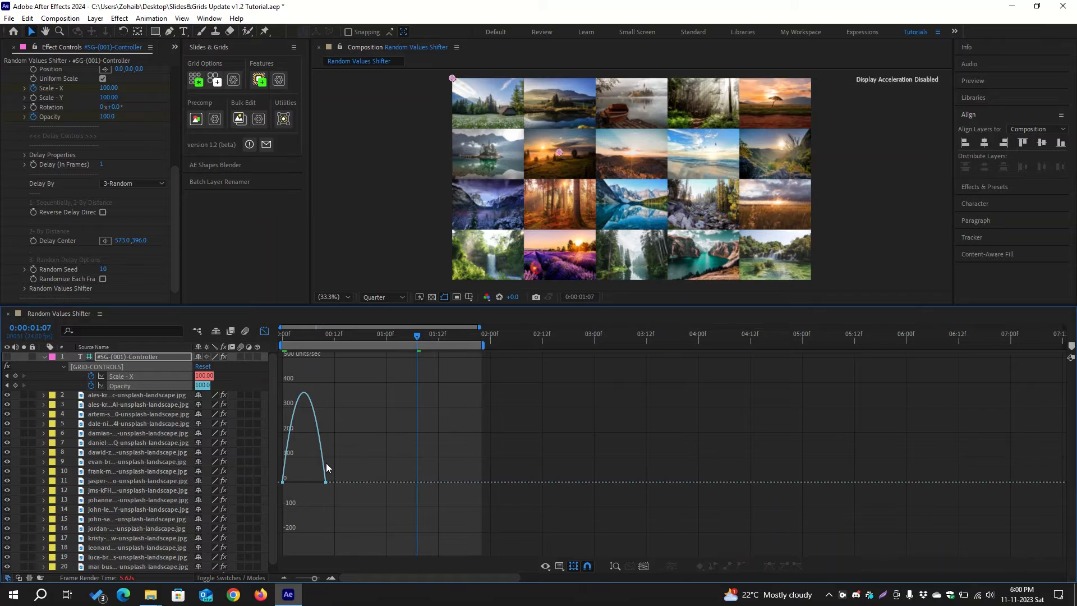
{"action": "scroll", "coordinate": [326, 464], "scroll_direction": "up", "scroll_amount": 2}
{"action": "left_click_drag", "start_coordinate": [327, 464], "coordinate": [278, 514]}
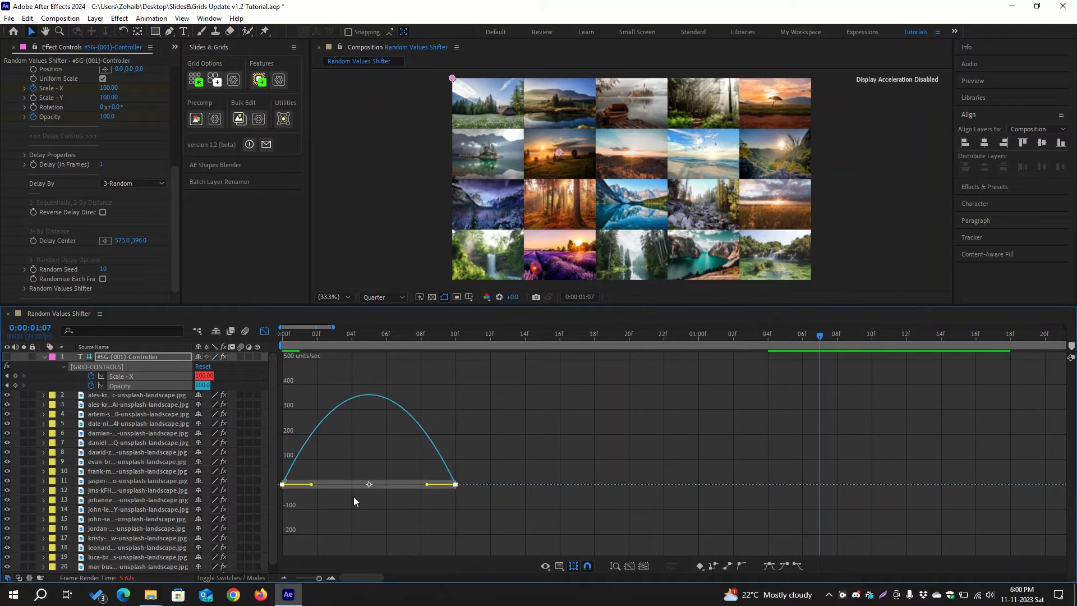
{"action": "left_click_drag", "start_coordinate": [427, 485], "coordinate": [362, 483]}
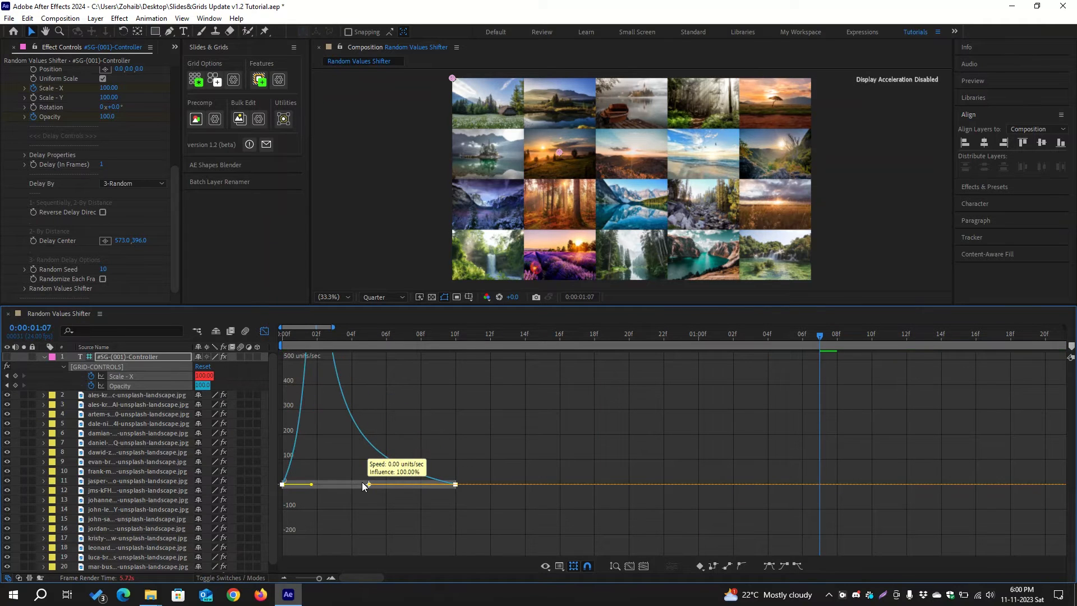
{"action": "left_click", "coordinate": [265, 331]}
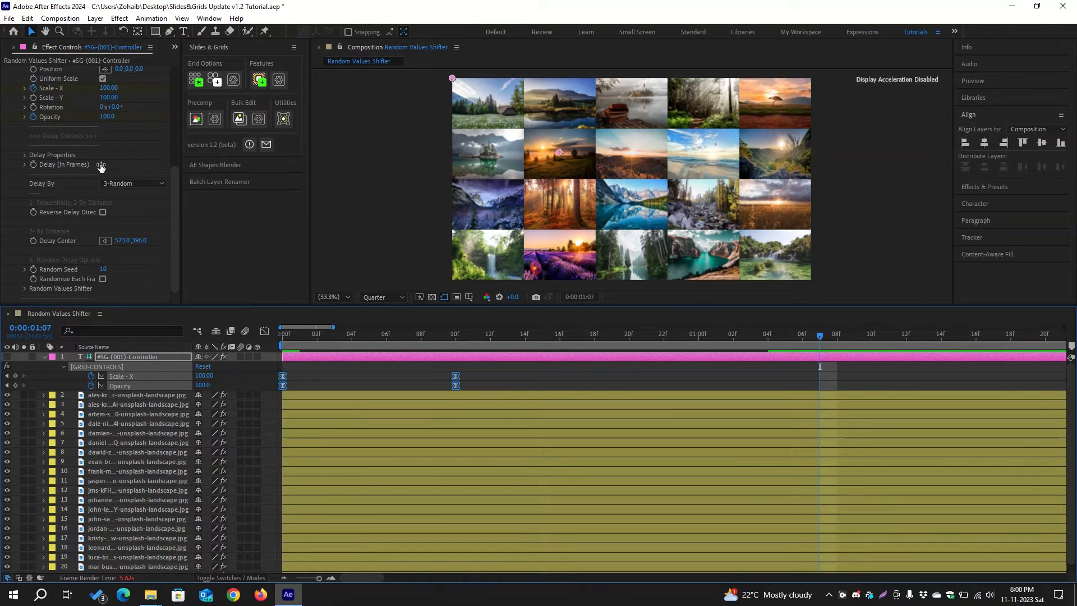
- Keep Delay (In Frames) at 1 and preview the eased scale and opacity animation
{"action": "left_click", "coordinate": [101, 166]}
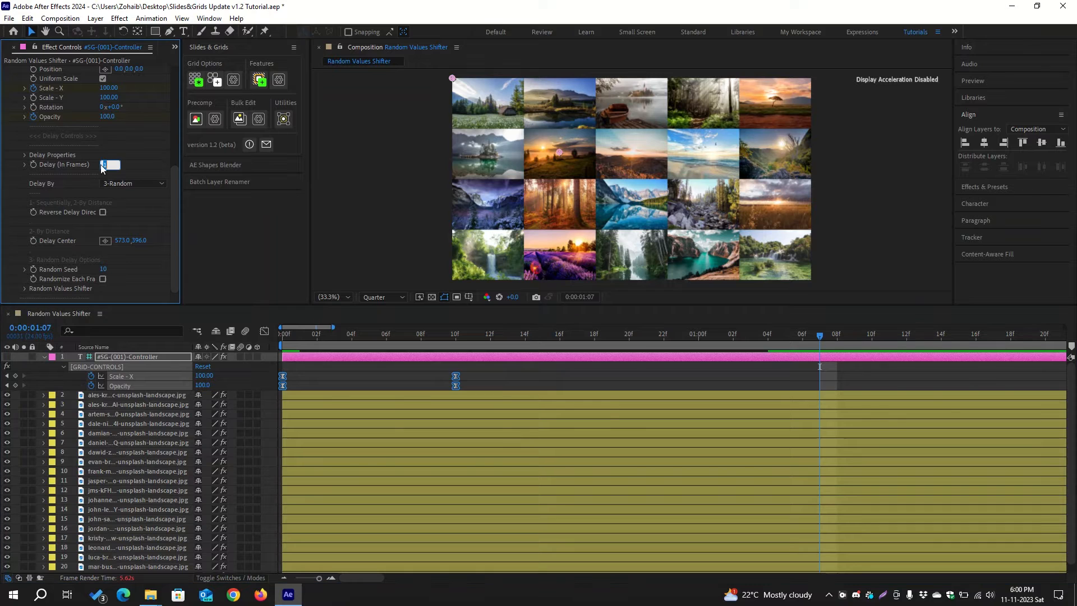
{"action": "type", "text": "0.7"}
{"action": "left_click", "coordinate": [124, 169]}
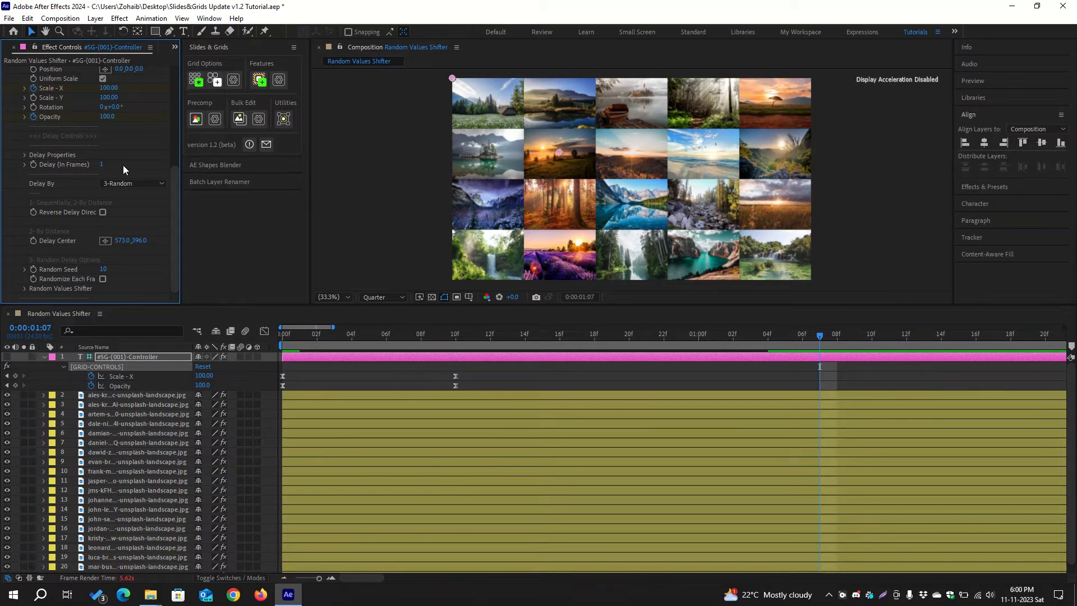
{"action": "key", "text": "space"}
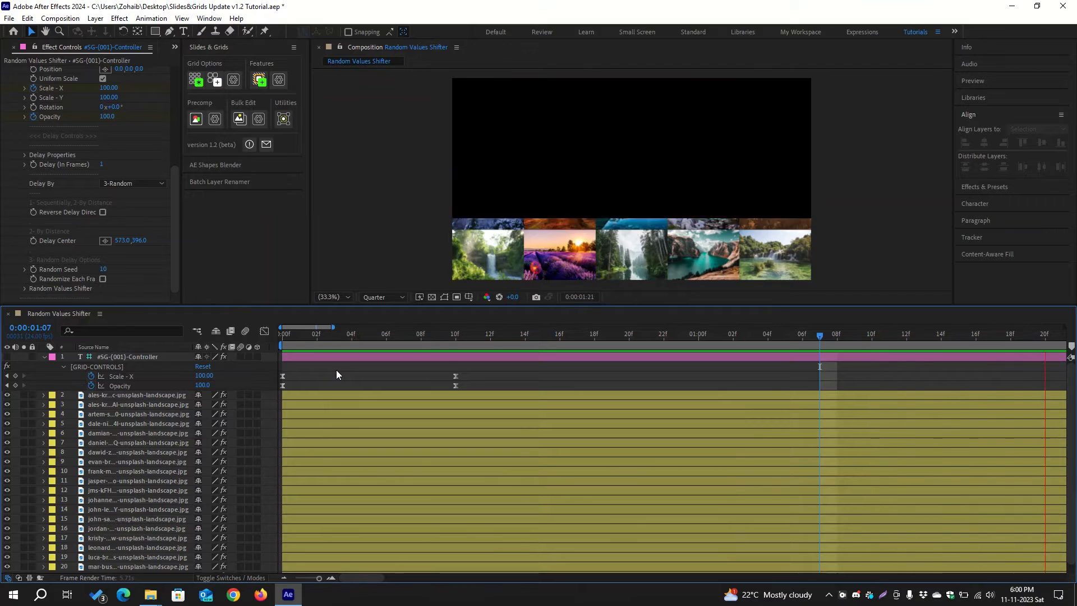
- Expand the Random Values Shifter group and examine its position, scale, rotation and opacity controls against the main transform controls
{"action": "scroll", "coordinate": [337, 375], "scroll_direction": "down", "scroll_amount": 2}
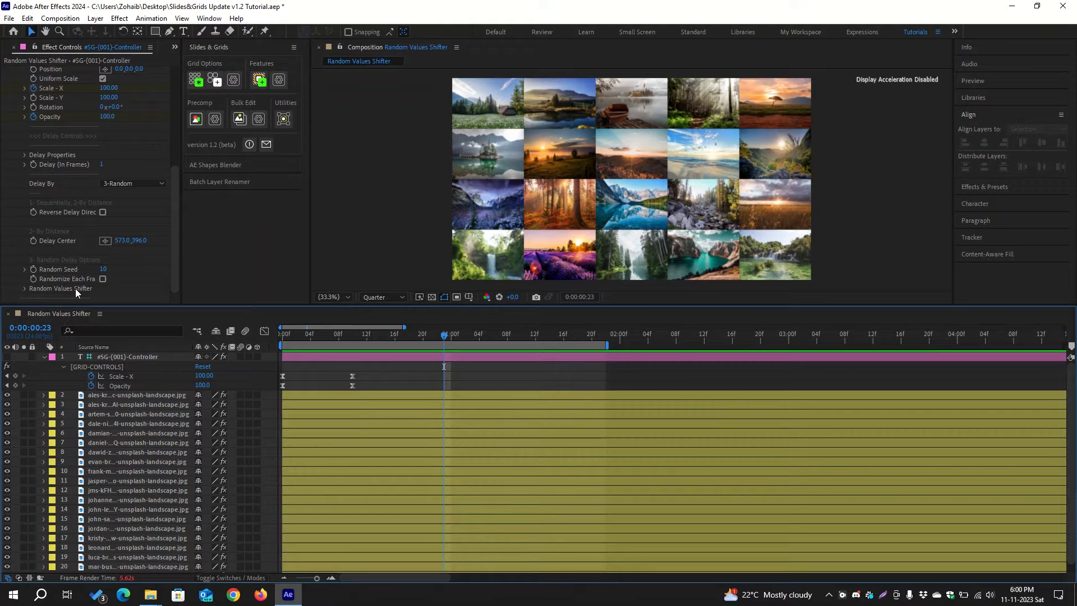
{"action": "left_click", "coordinate": [25, 289]}
{"action": "scroll", "coordinate": [53, 283], "scroll_direction": "down", "scroll_amount": 1}
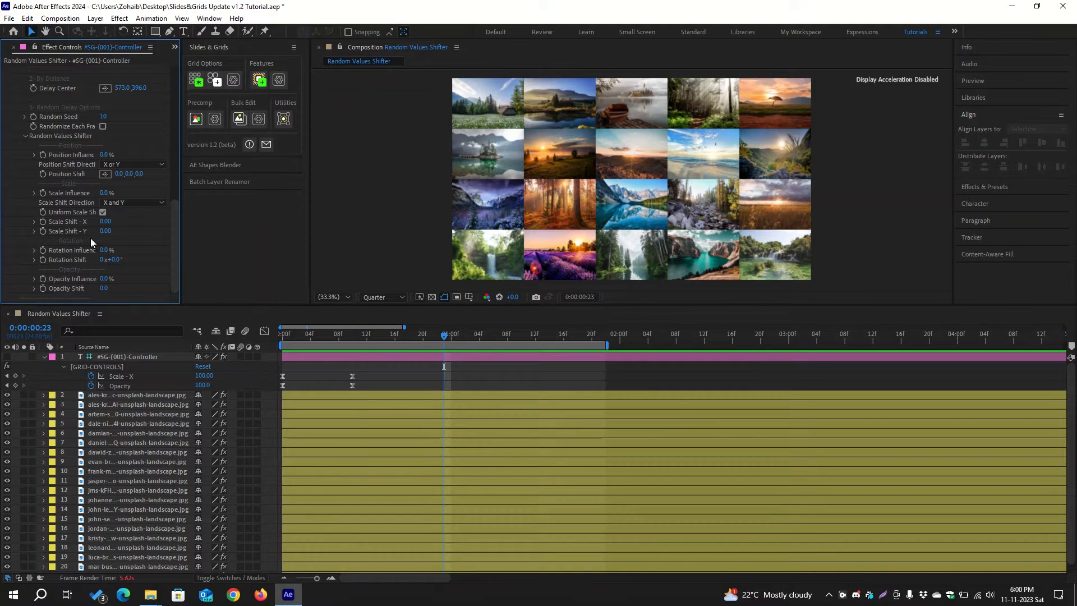
{"action": "scroll", "coordinate": [93, 256], "scroll_direction": "up", "scroll_amount": 5}
{"action": "scroll", "coordinate": [93, 257], "scroll_direction": "up", "scroll_amount": 10}
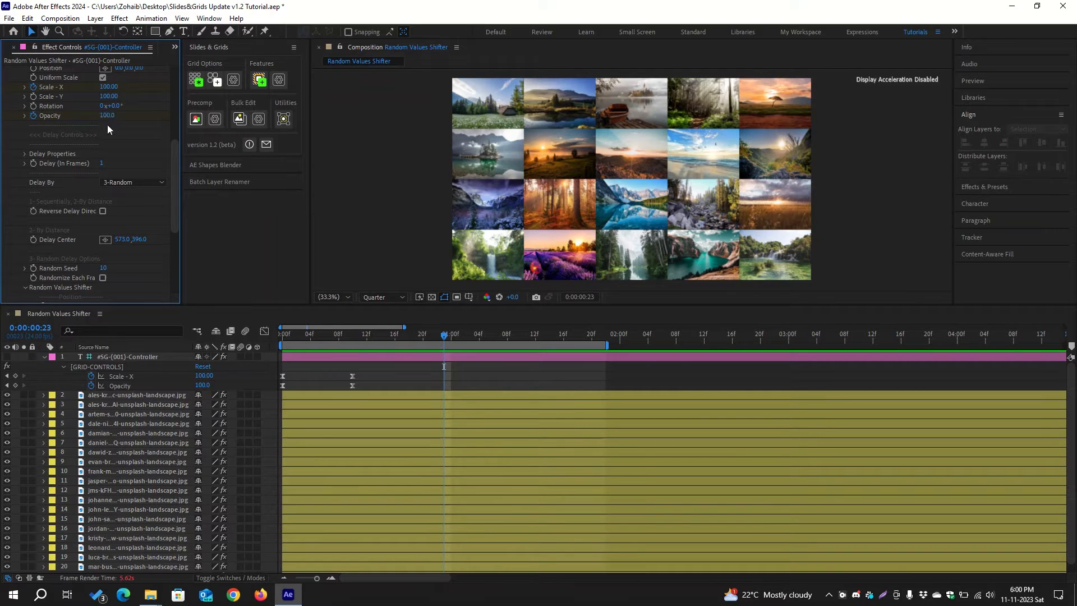
{"action": "scroll", "coordinate": [107, 132], "scroll_direction": "down", "scroll_amount": 4}
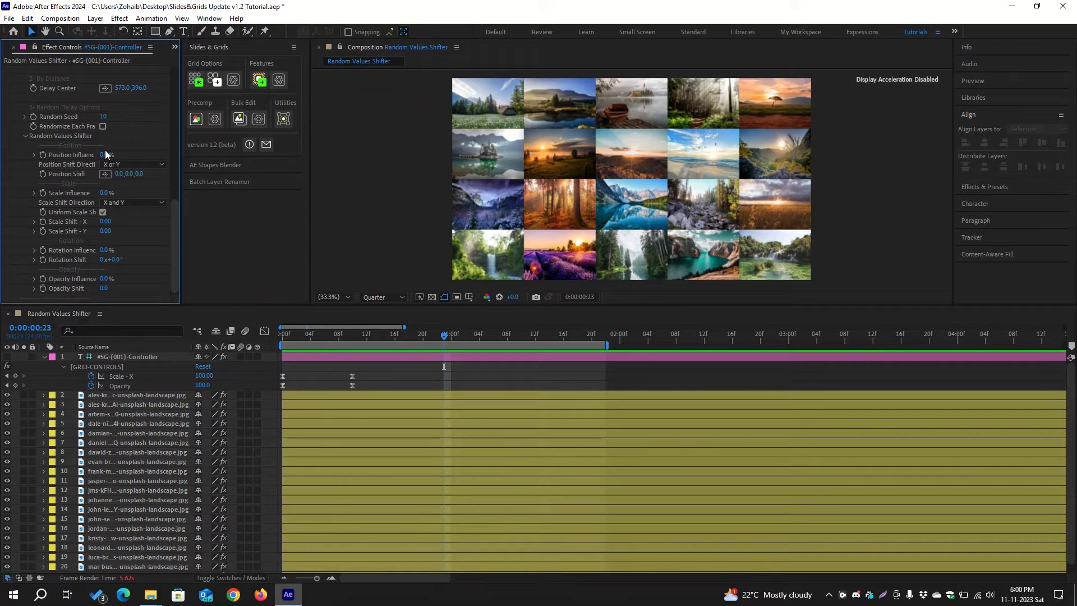
- Review the Position Shift Direction options, try X and Y, and return the setting to X or Y
{"action": "left_click", "coordinate": [133, 166]}
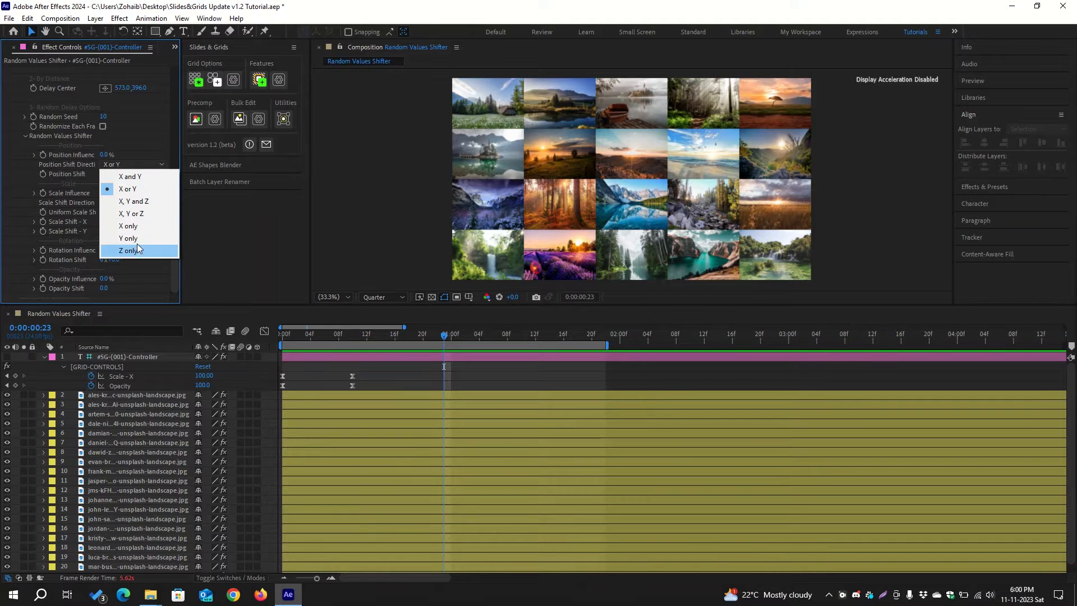
{"action": "left_click", "coordinate": [144, 191]}
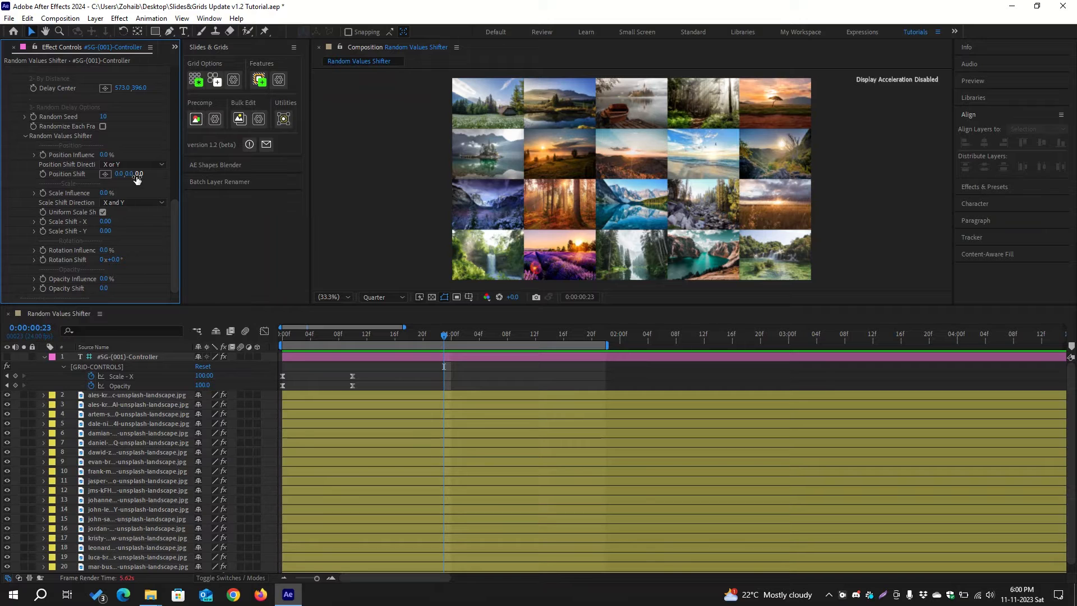
{"action": "left_click", "coordinate": [133, 165]}
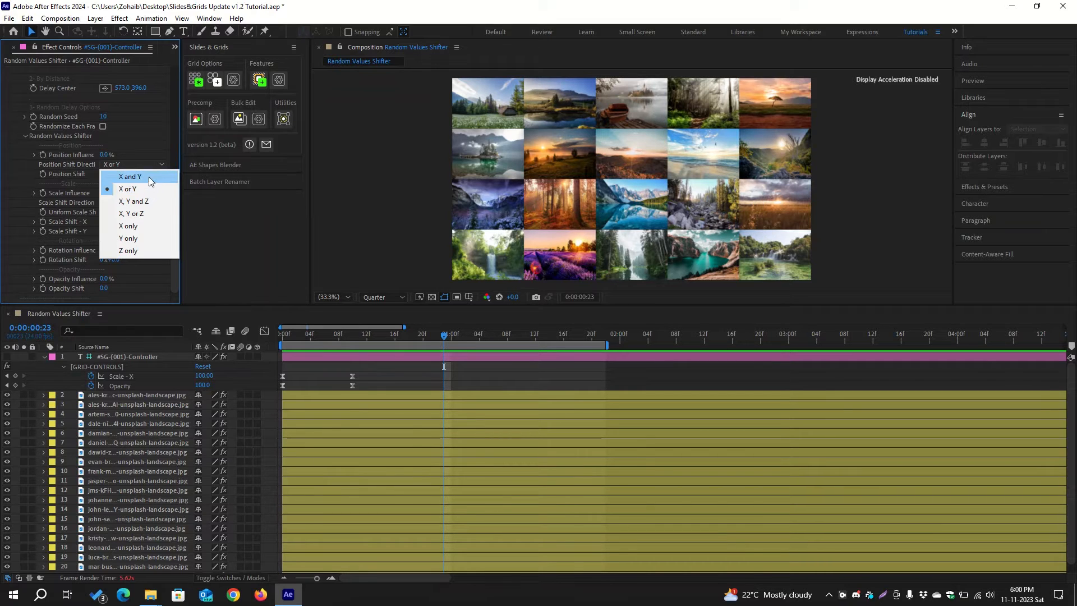
{"action": "left_click", "coordinate": [149, 177]}
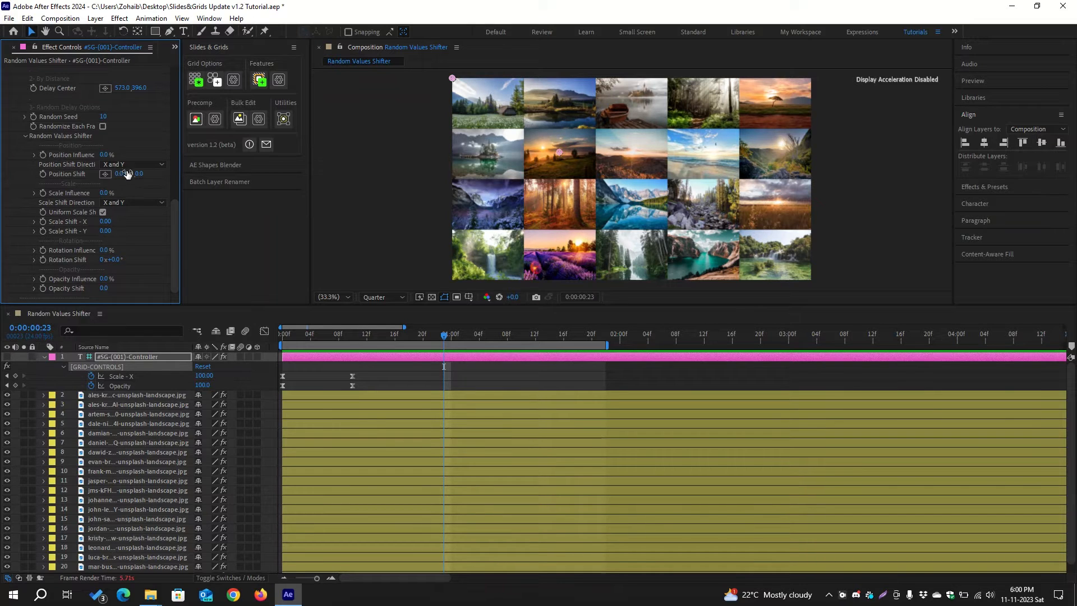
{"action": "left_click", "coordinate": [133, 165]}
{"action": "left_click", "coordinate": [137, 193]}
- Move the Scale-X and Opacity keyframes so they start at about 0:00:02:16 and time-reverse them
{"action": "key", "text": "minus"}
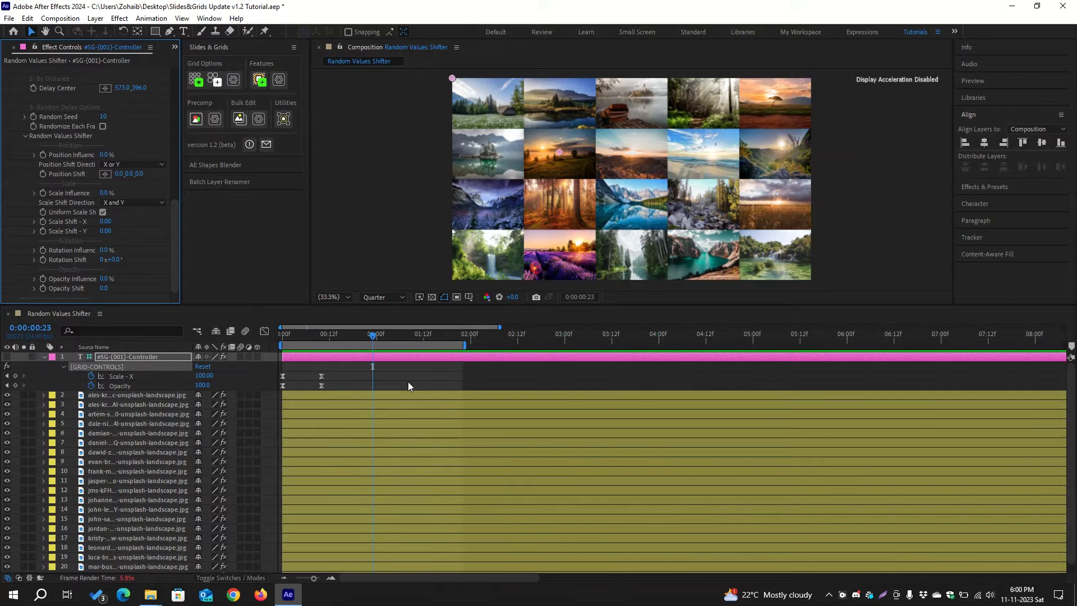
{"action": "left_click_drag", "start_coordinate": [341, 368], "coordinate": [535, 380]}
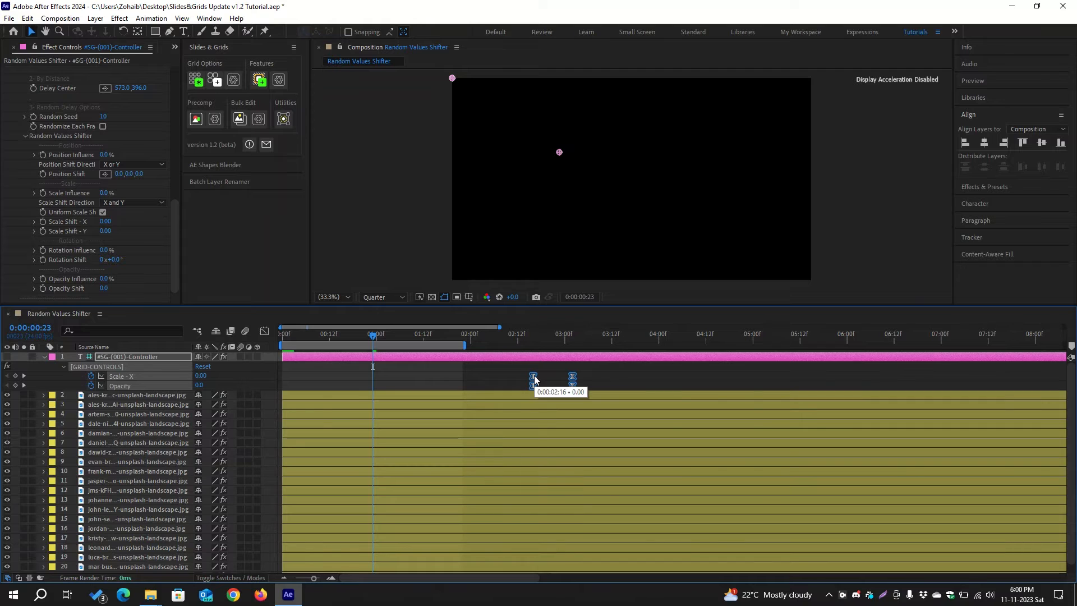
{"action": "right_click", "coordinate": [534, 375]}
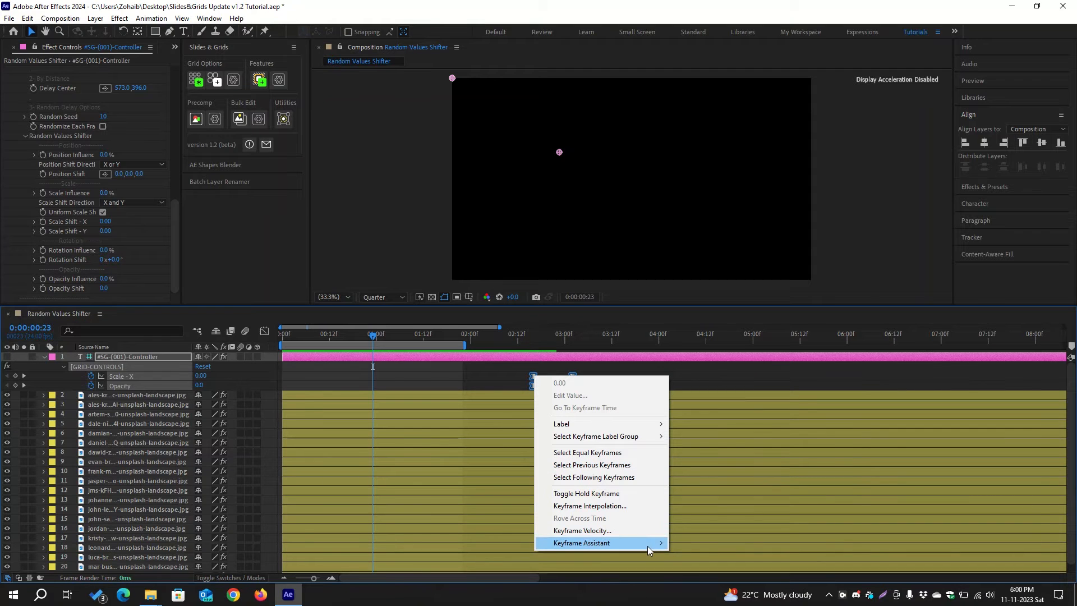
{"action": "mouse_move", "coordinate": [648, 543]}
{"action": "left_click", "coordinate": [702, 543]}
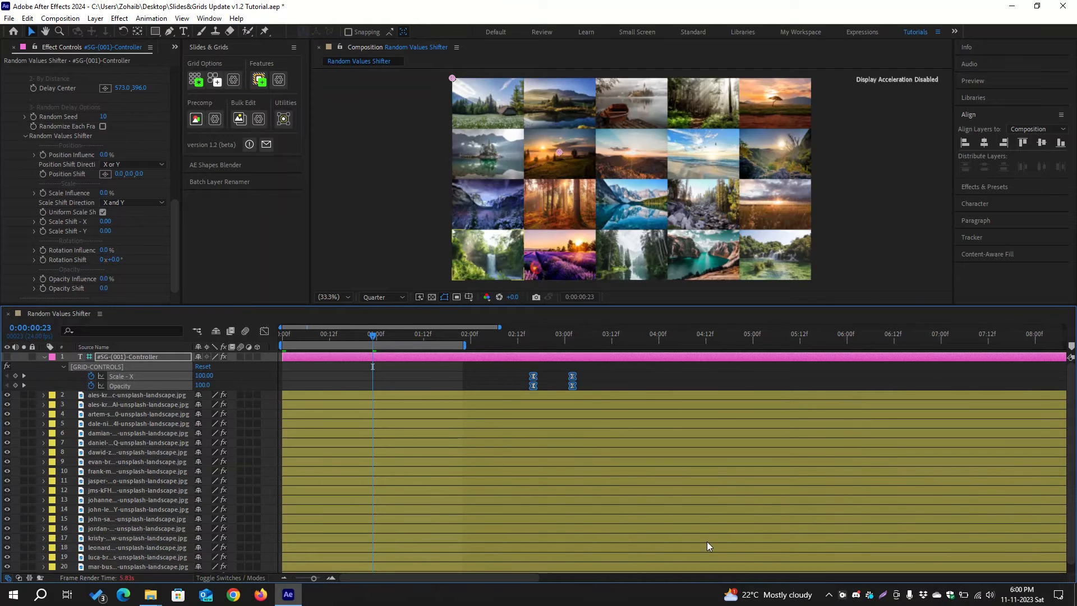
- Set the Random Values Shifter's Position Shift to 700 on X and Y, with Z at 0
{"action": "left_click", "coordinate": [119, 173]}
{"action": "type", "text": "700"}
{"action": "key", "text": "Return"}
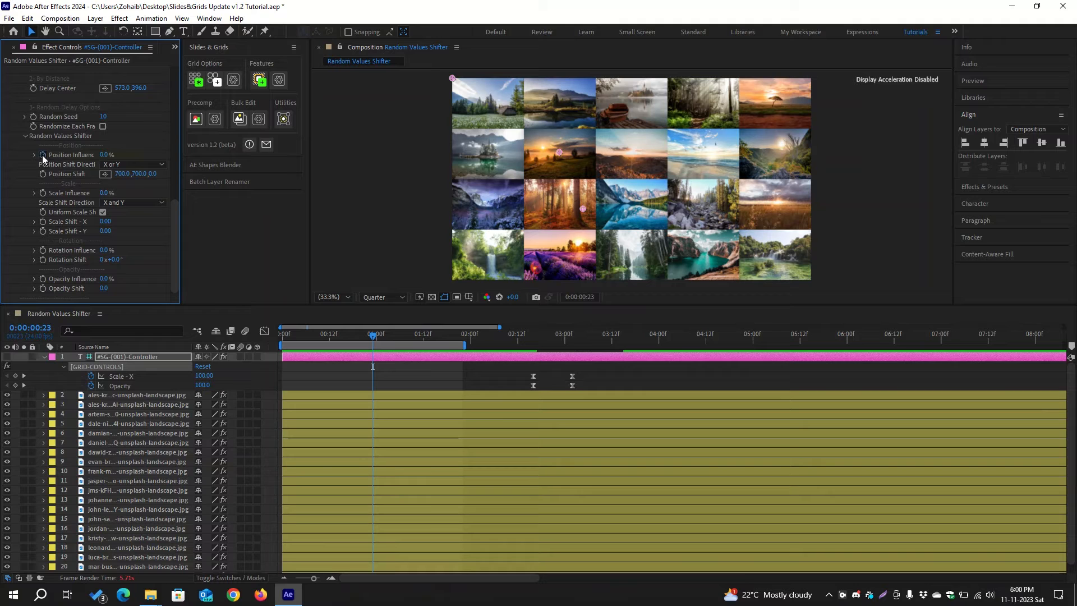
- Keyframe Position Influence from 100% at the first frame to 0% at frame 10
{"action": "left_click", "coordinate": [111, 154]}
{"action": "type", "text": "100"}
{"action": "key", "text": "Return"}
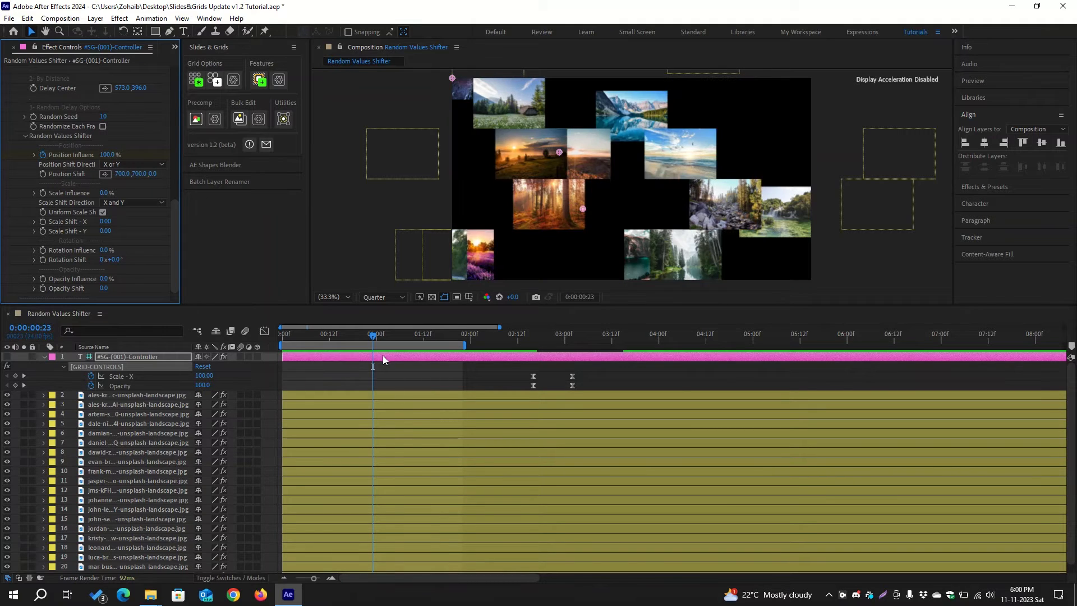
{"action": "key", "text": "u"}
{"action": "key", "text": "u"}
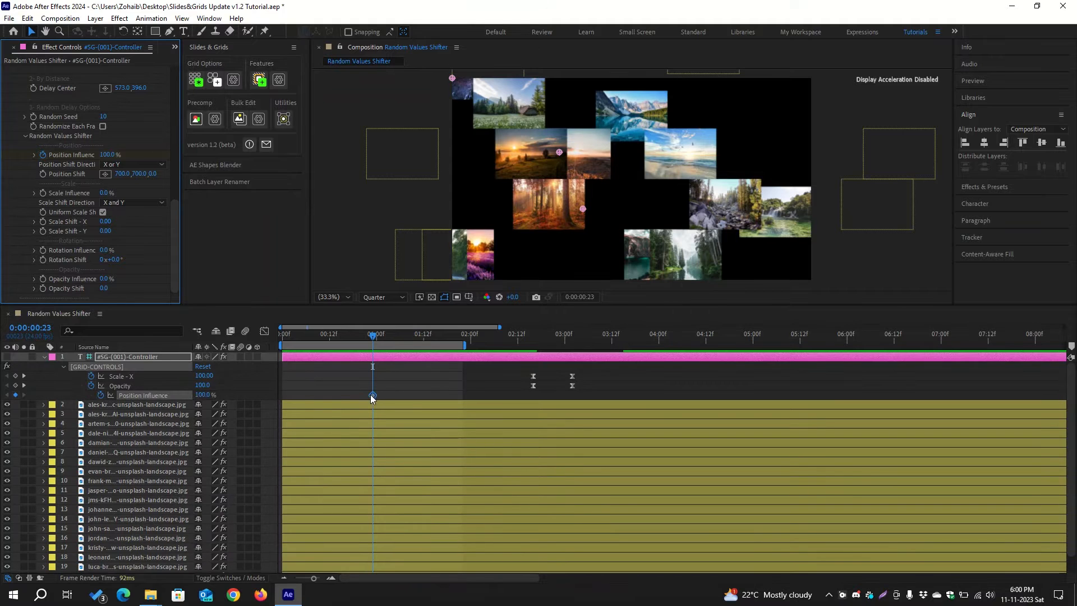
{"action": "left_click_drag", "start_coordinate": [374, 397], "coordinate": [282, 402]}
{"action": "key", "text": "space"}
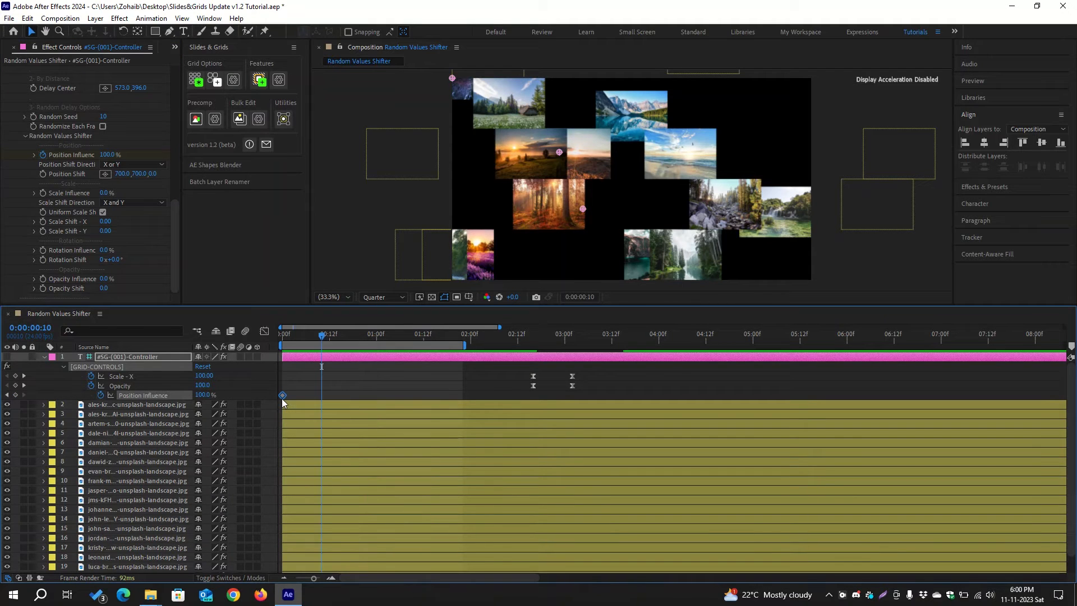
{"action": "left_click", "coordinate": [202, 395]}
{"action": "type", "text": "0"}
{"action": "key", "text": "Return"}
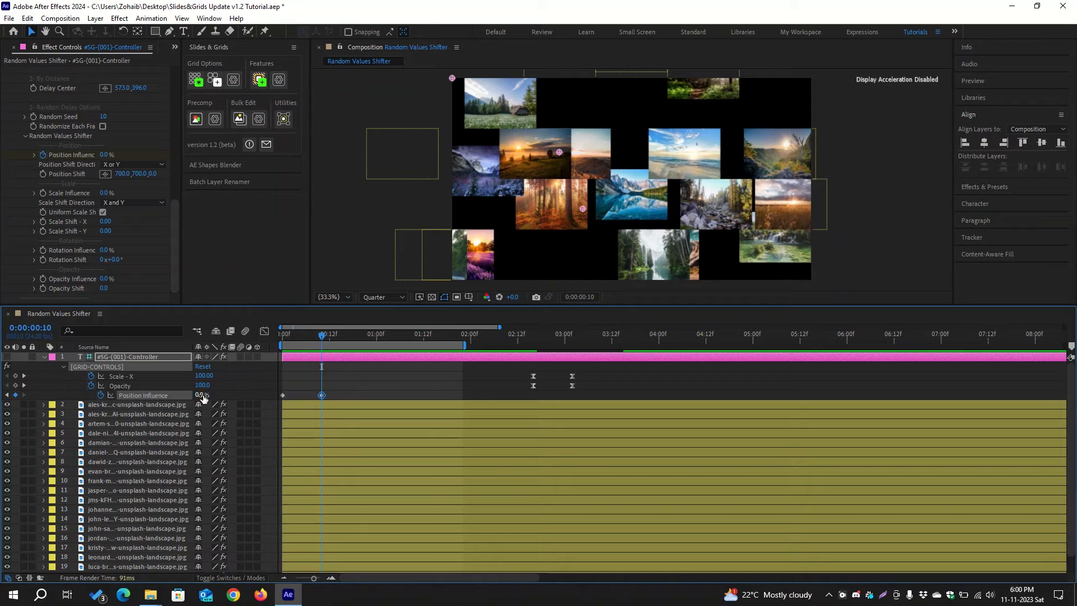
- Preview the Position Influence animation from the first frame and shorten the work area to end at about 0:00:01:15
{"action": "left_click_drag", "start_coordinate": [317, 336], "coordinate": [280, 336]}
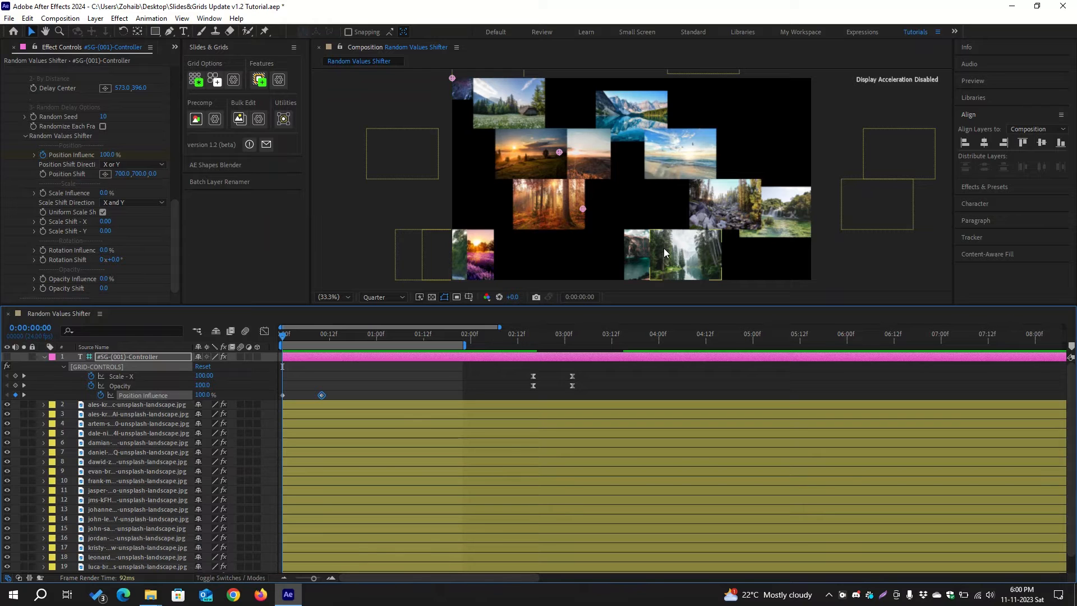
{"action": "key", "text": "space"}
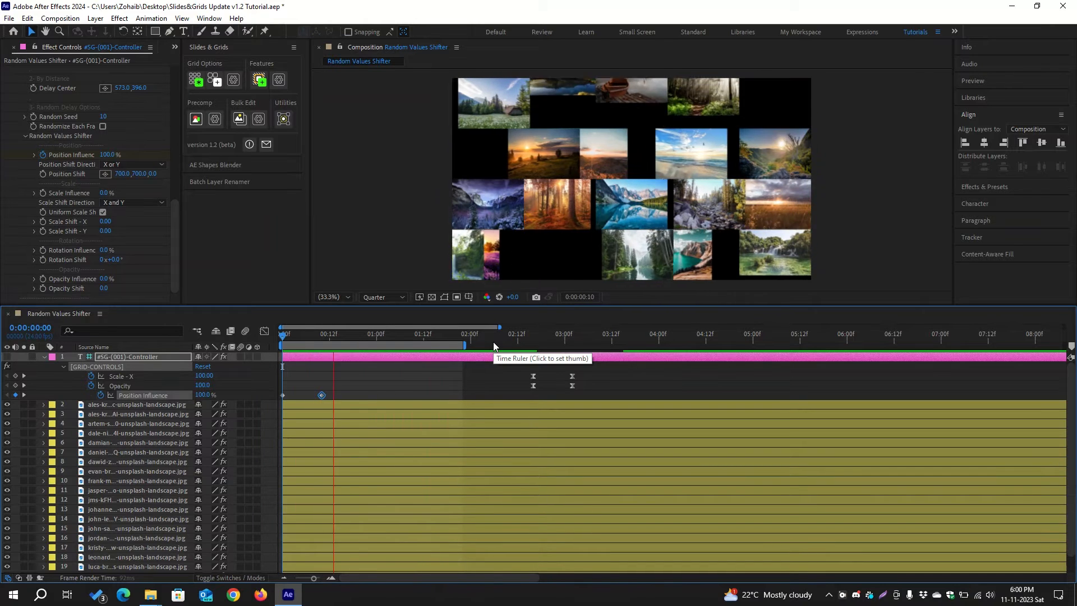
{"action": "key", "text": "space"}
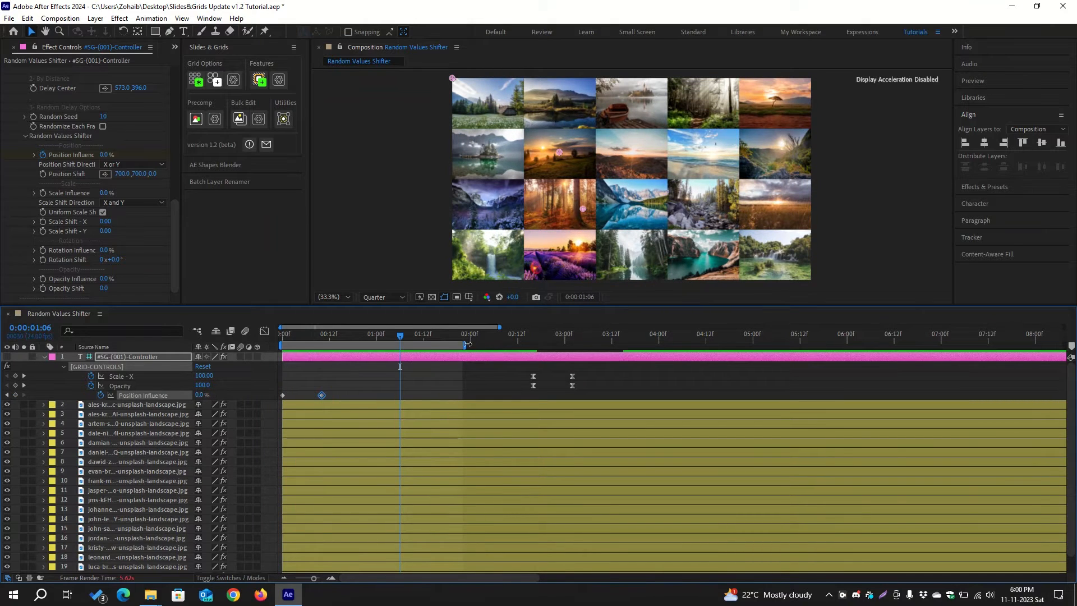
{"action": "left_click_drag", "start_coordinate": [467, 345], "coordinate": [440, 346]}
- Keyframe the grid controller's Opacity from 0 at the first frame to 100 at frame 10
{"action": "left_click_drag", "start_coordinate": [343, 337], "coordinate": [281, 339]}
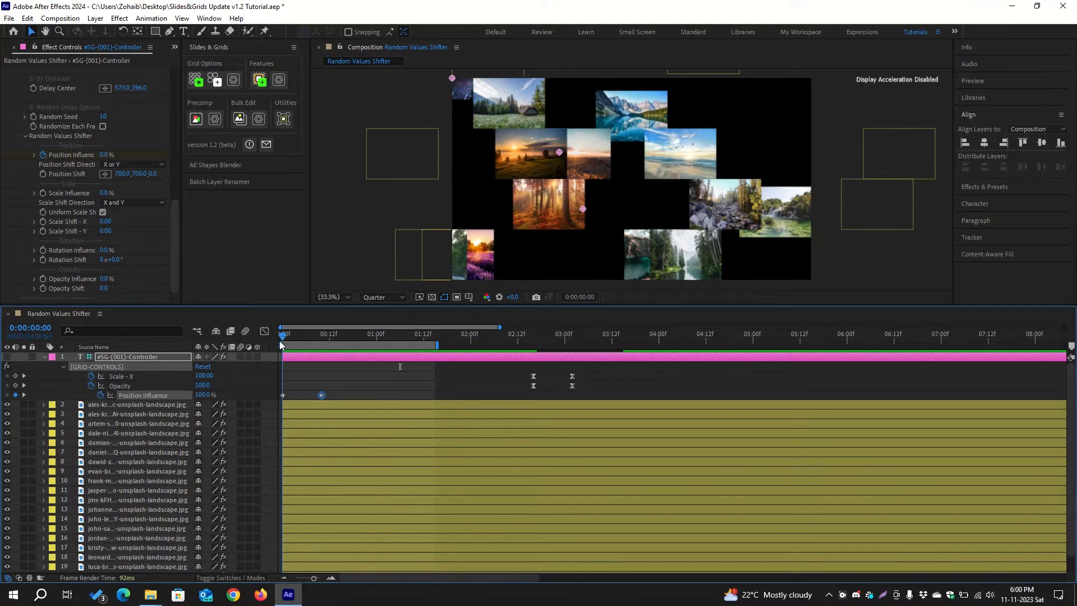
{"action": "scroll", "coordinate": [63, 227], "scroll_direction": "up", "scroll_amount": 1}
{"action": "scroll", "coordinate": [64, 228], "scroll_direction": "up", "scroll_amount": 4}
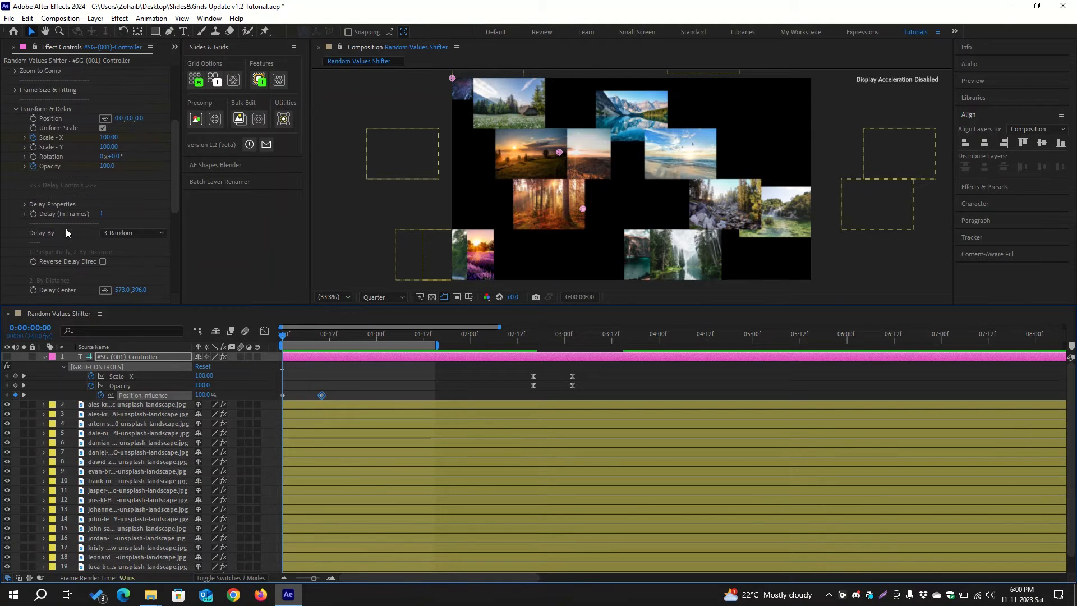
{"action": "left_click", "coordinate": [107, 166]}
{"action": "type", "text": "0"}
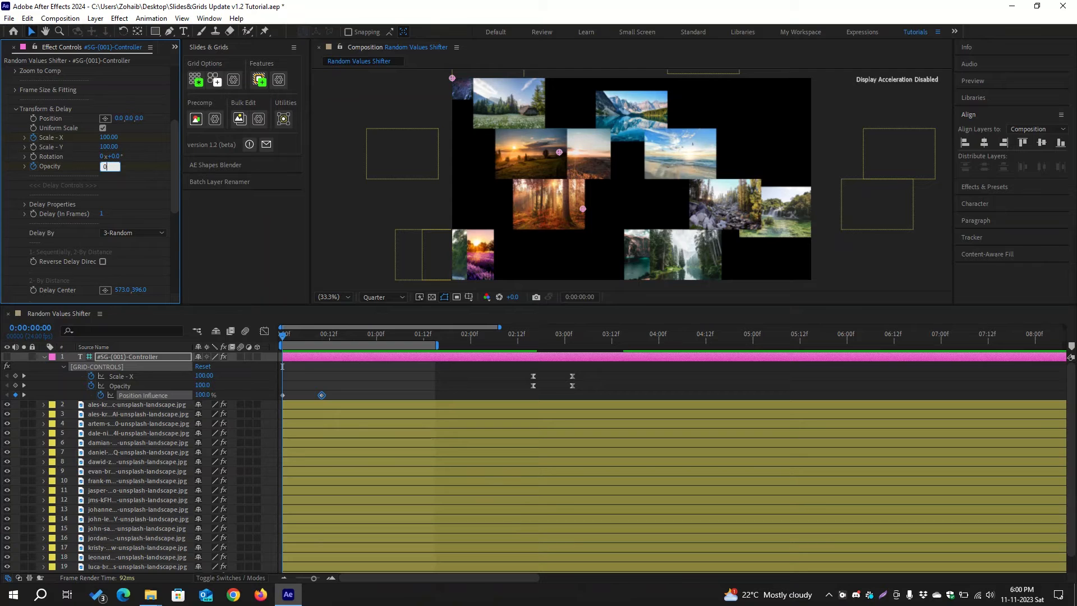
{"action": "key", "text": "Return"}
{"action": "left_click", "coordinate": [322, 337]}
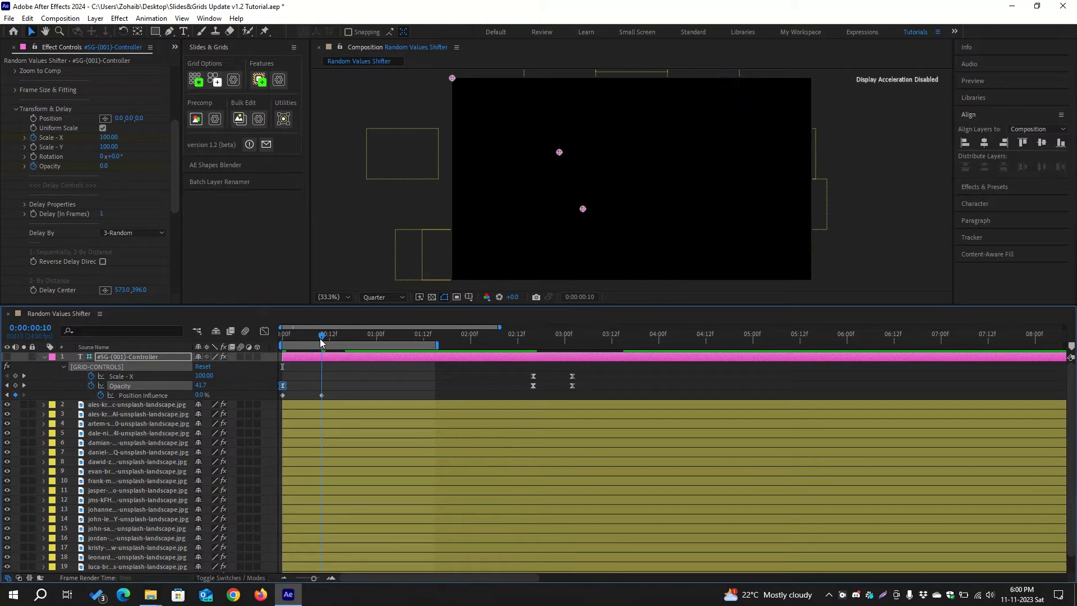
{"action": "left_click_drag", "start_coordinate": [203, 385], "coordinate": [253, 386]}
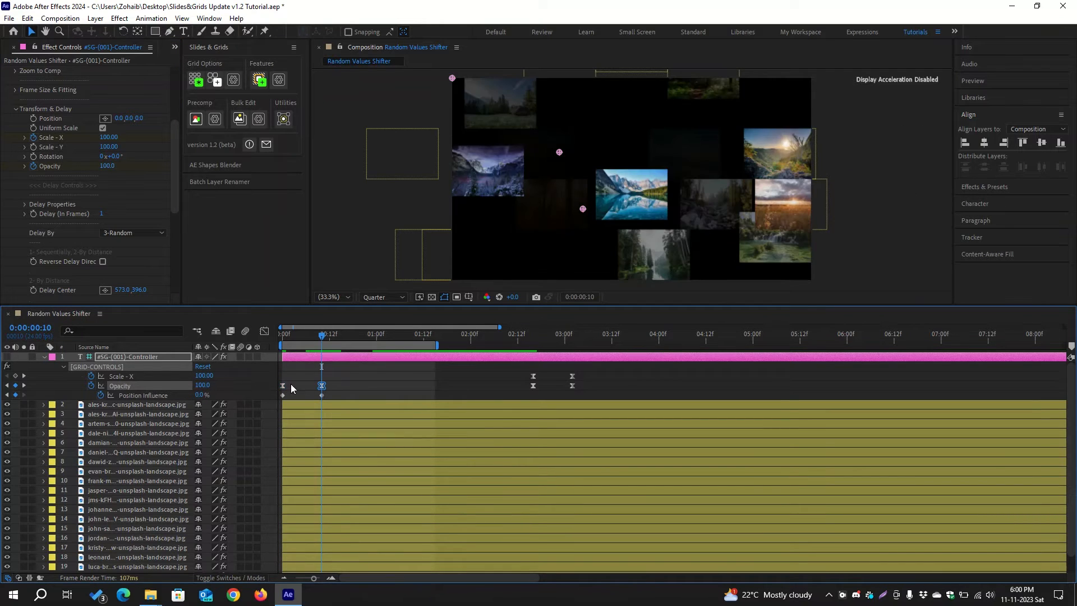
- Easy-ease the opening Opacity and Position Influence keyframes, raise the ending ease influence to about 93% in the speed graph, and preview the result
{"action": "left_click_drag", "start_coordinate": [337, 379], "coordinate": [277, 399]}
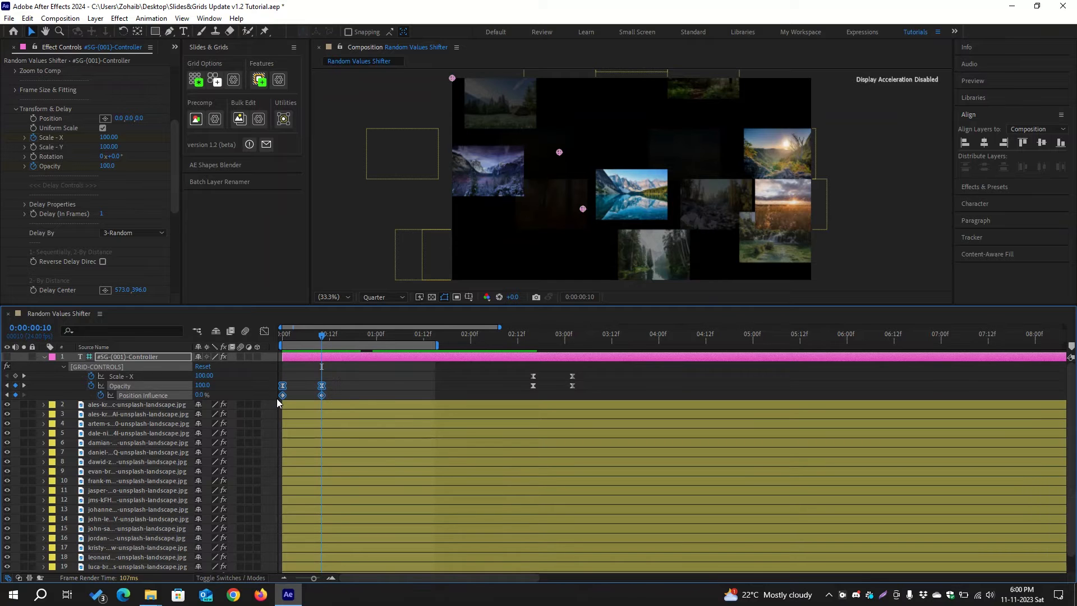
{"action": "key", "text": "F9"}
{"action": "key", "text": "shift+F3"}
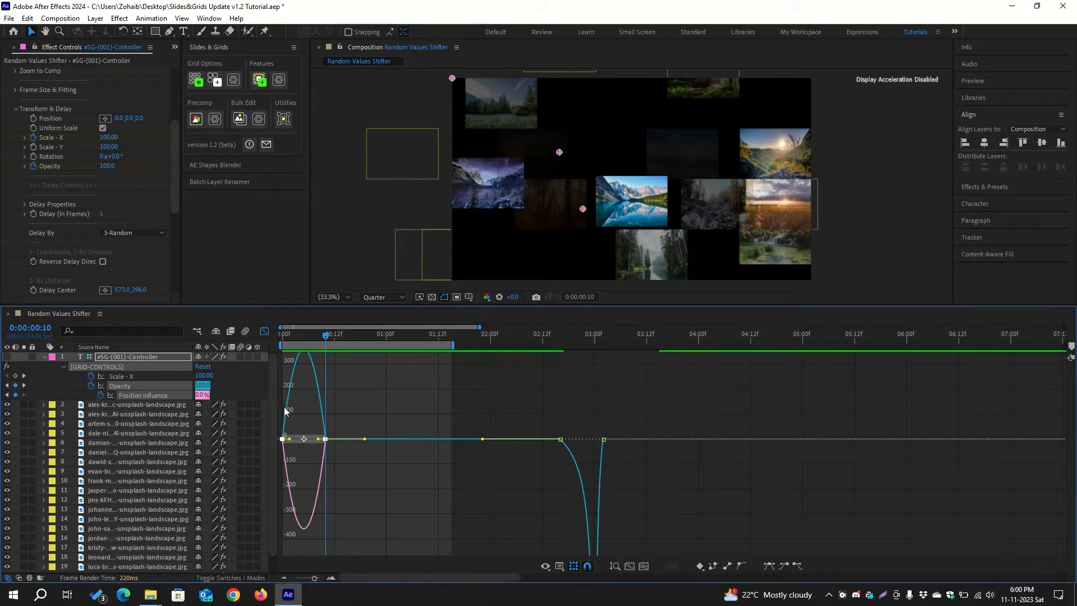
{"action": "scroll", "coordinate": [304, 416], "scroll_direction": "up", "scroll_amount": 2}
{"action": "left_click_drag", "start_coordinate": [338, 420], "coordinate": [406, 433]}
{"action": "left_click_drag", "start_coordinate": [489, 429], "coordinate": [253, 478]}
{"action": "left_click_drag", "start_coordinate": [427, 454], "coordinate": [375, 453]}
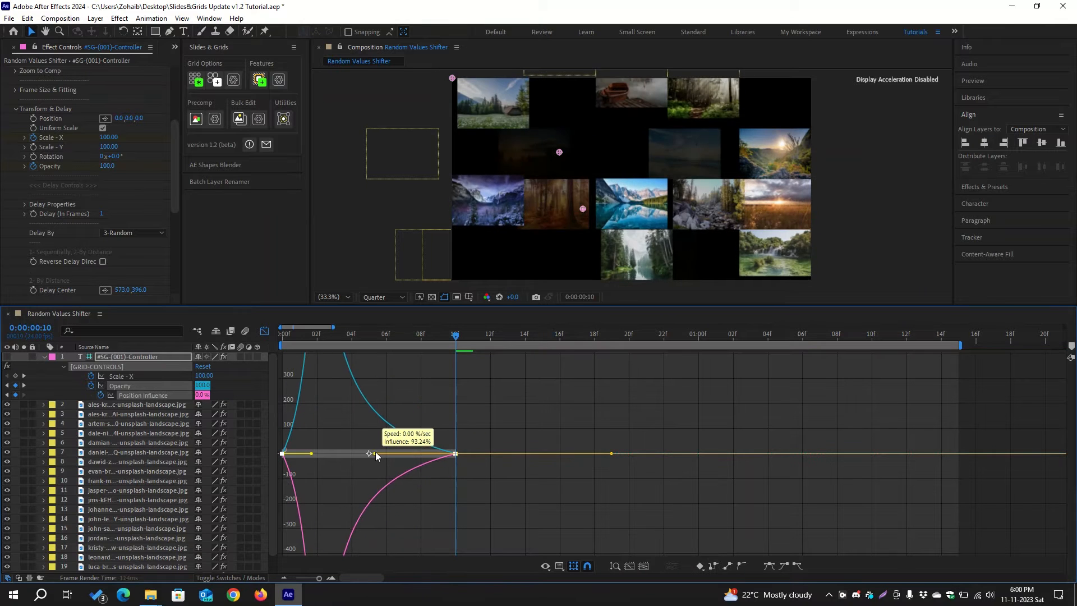
{"action": "key", "text": "shift+F3"}
{"action": "key", "text": "space"}
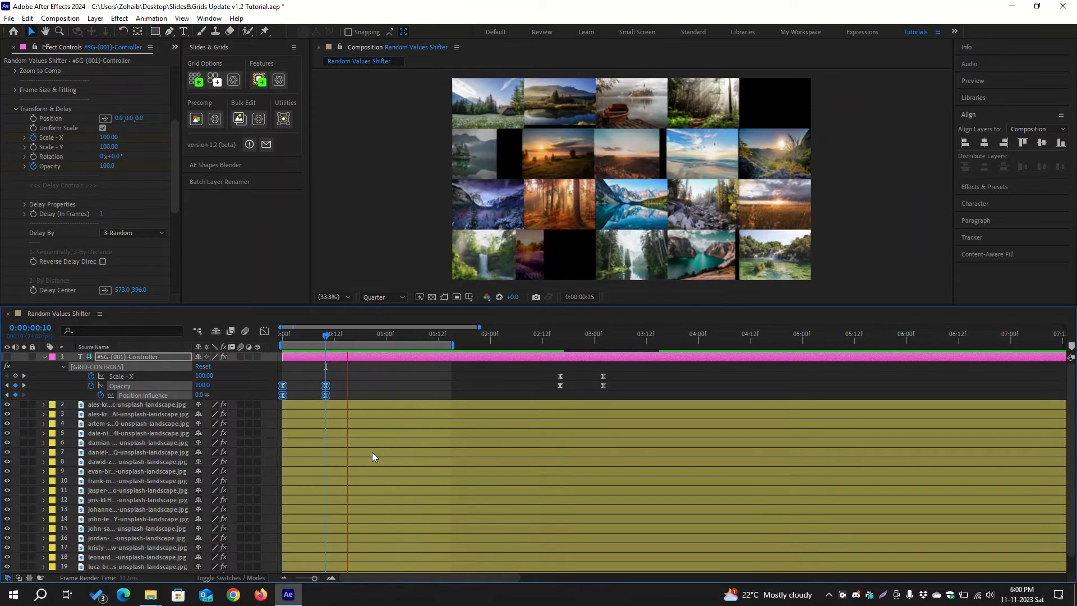
{"action": "key", "text": "space"}
- Move the ending Scale-X and Opacity keyframes so they start at 0:00:00:20, and preview the full animation
{"action": "left_click", "coordinate": [326, 336]}
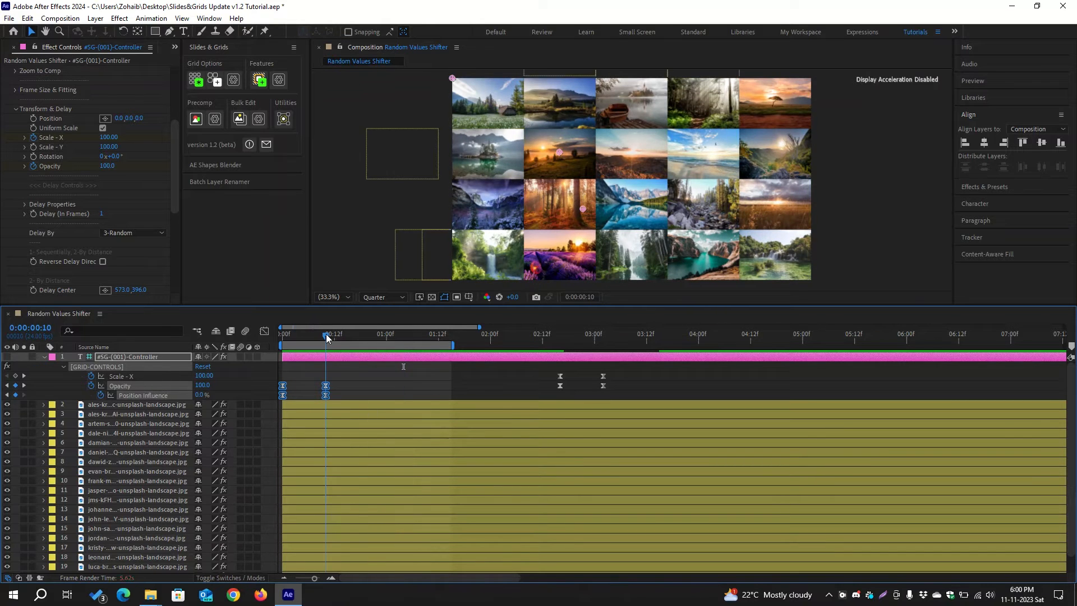
{"action": "key", "text": "shift+Page_Down"}
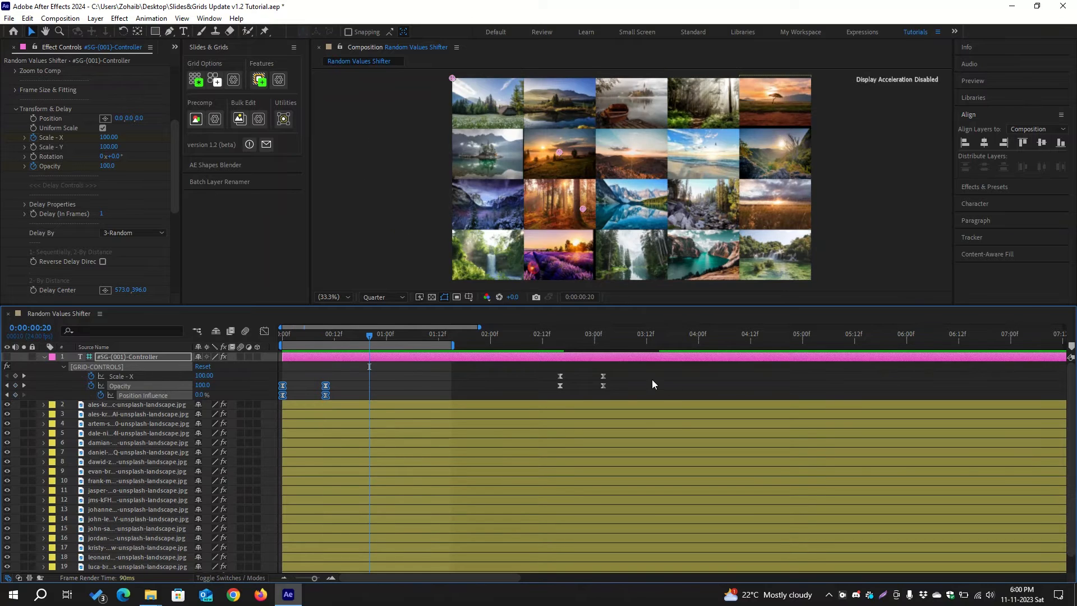
{"action": "left_click_drag", "start_coordinate": [633, 368], "coordinate": [375, 385]}
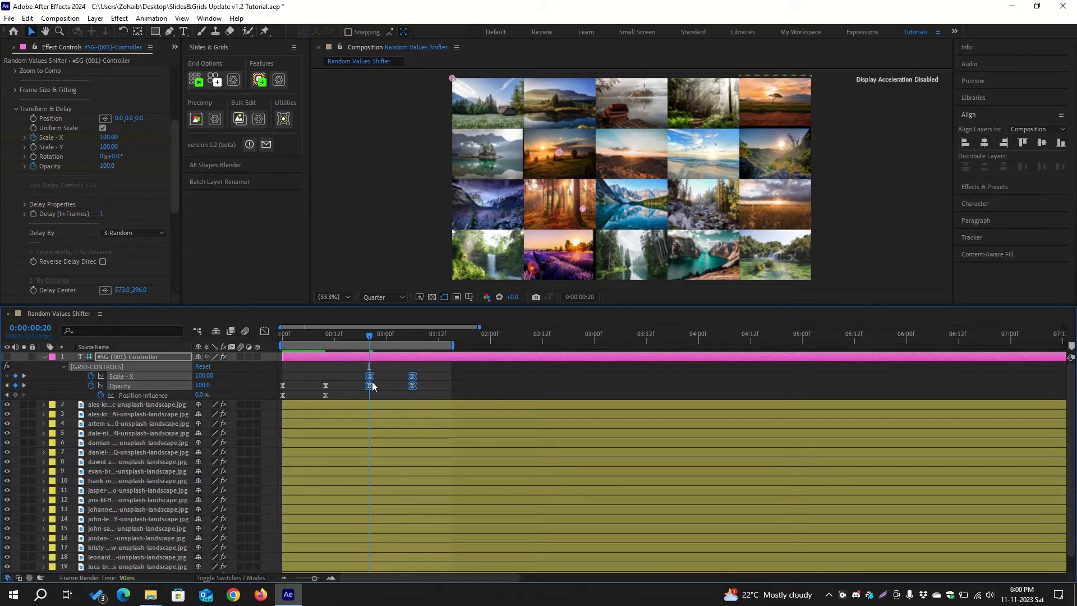
{"action": "key", "text": "space"}
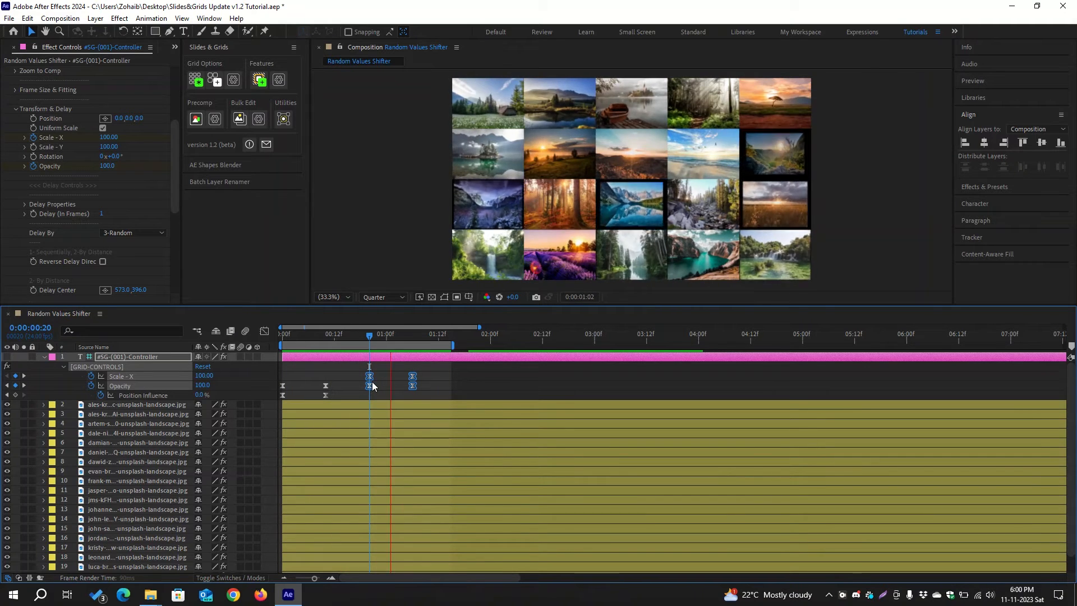
{"action": "key", "text": "space"}
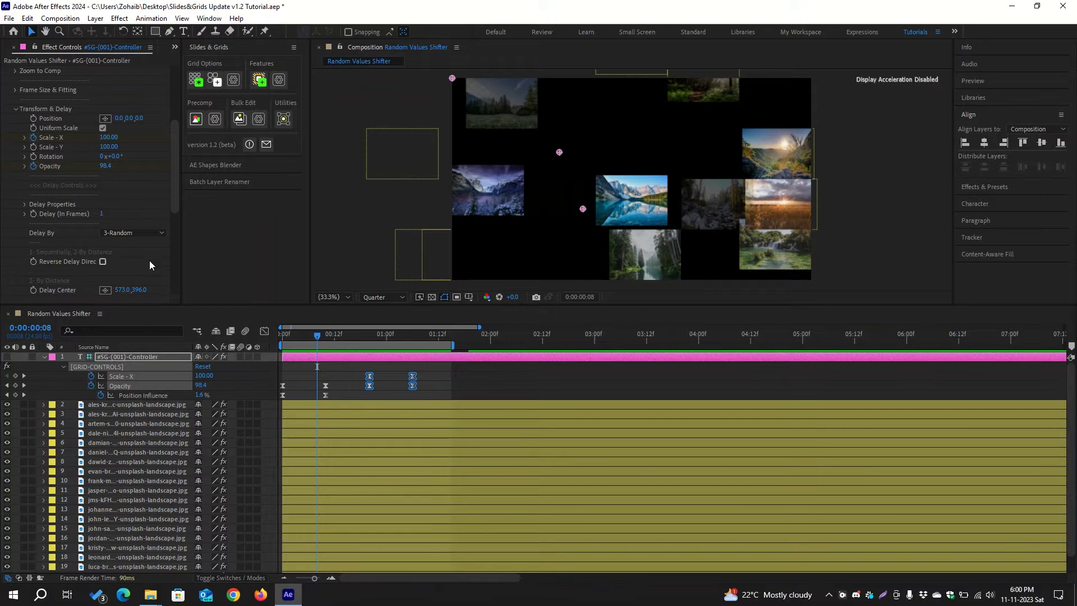
- Try X and Y as the Random Values Shifter's Position Shift Direction and preview the animation
{"action": "scroll", "coordinate": [134, 249], "scroll_direction": "down", "scroll_amount": 5}
{"action": "scroll", "coordinate": [138, 190], "scroll_direction": "down", "scroll_amount": 1}
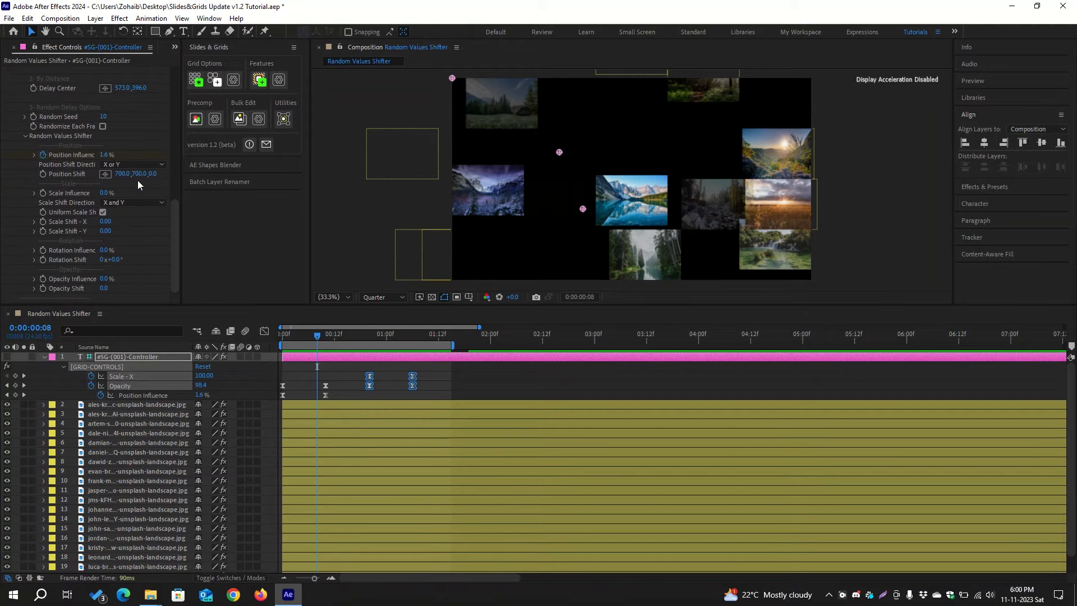
{"action": "left_click", "coordinate": [134, 165]}
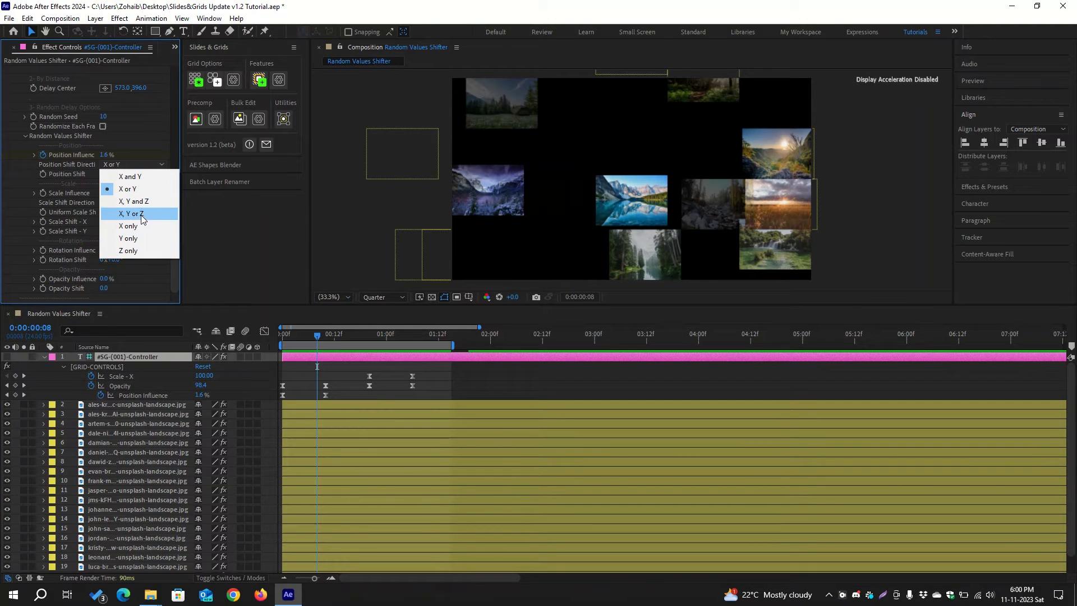
{"action": "left_click", "coordinate": [143, 177]}
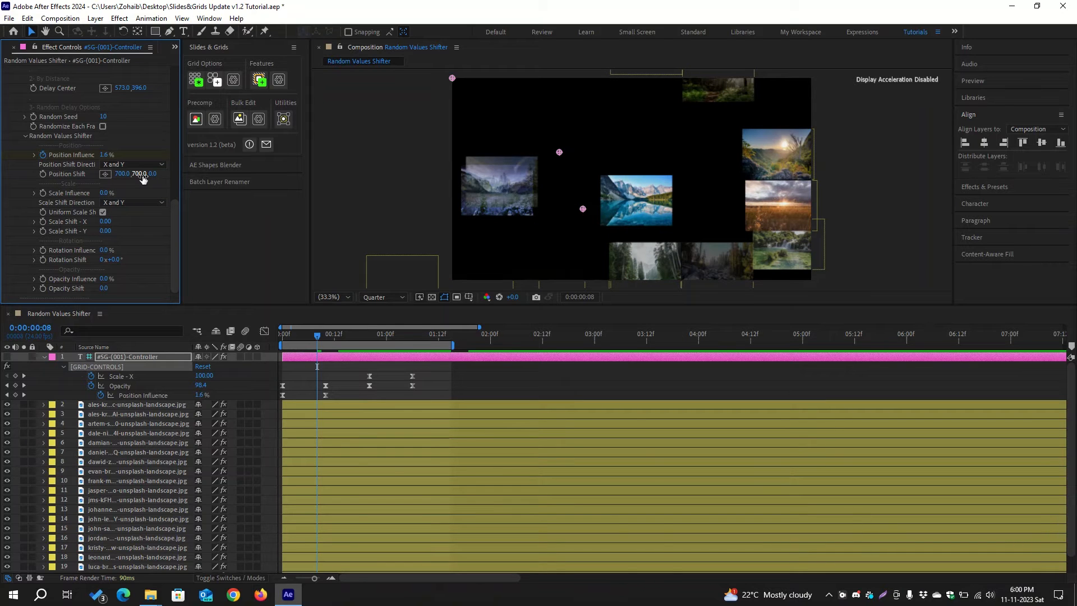
{"action": "key", "text": "space"}
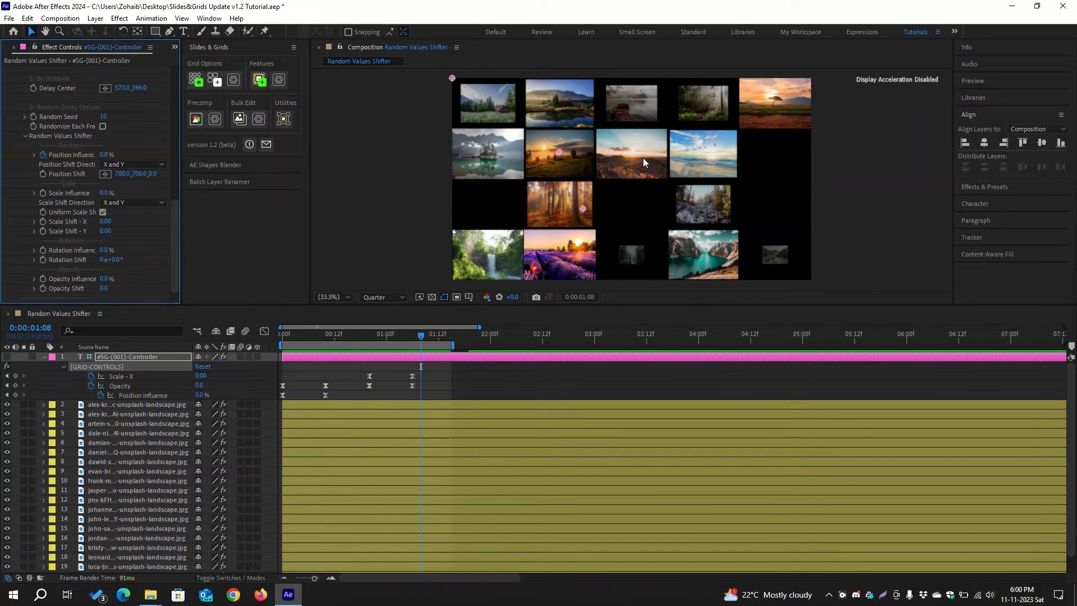
- Try X, Y or Z as the Position Shift Direction, then set it to X only and preview the animation
{"action": "left_click", "coordinate": [146, 163]}
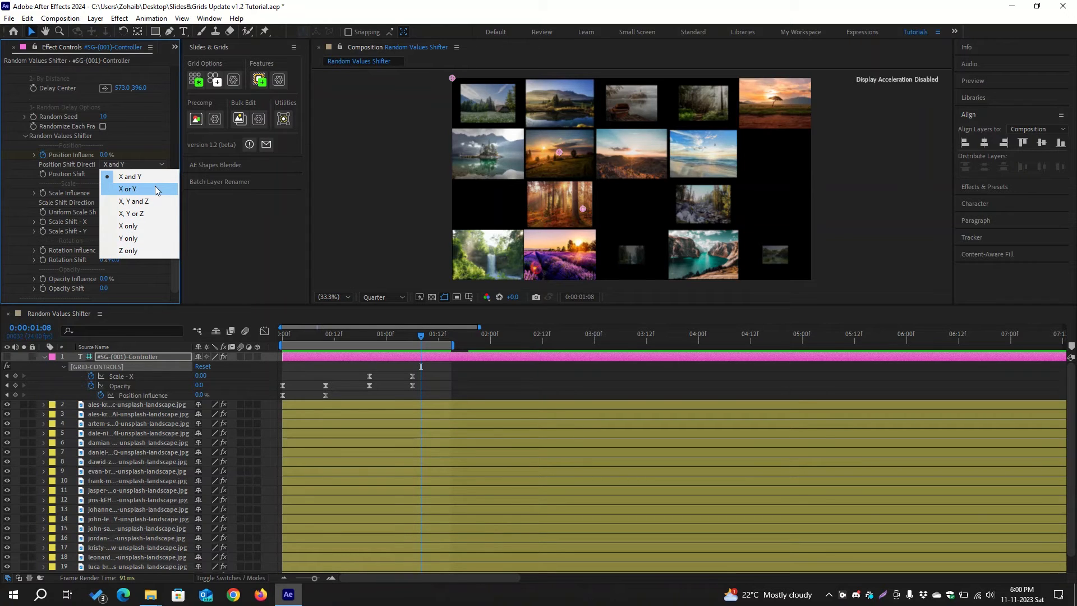
{"action": "left_click", "coordinate": [146, 213]}
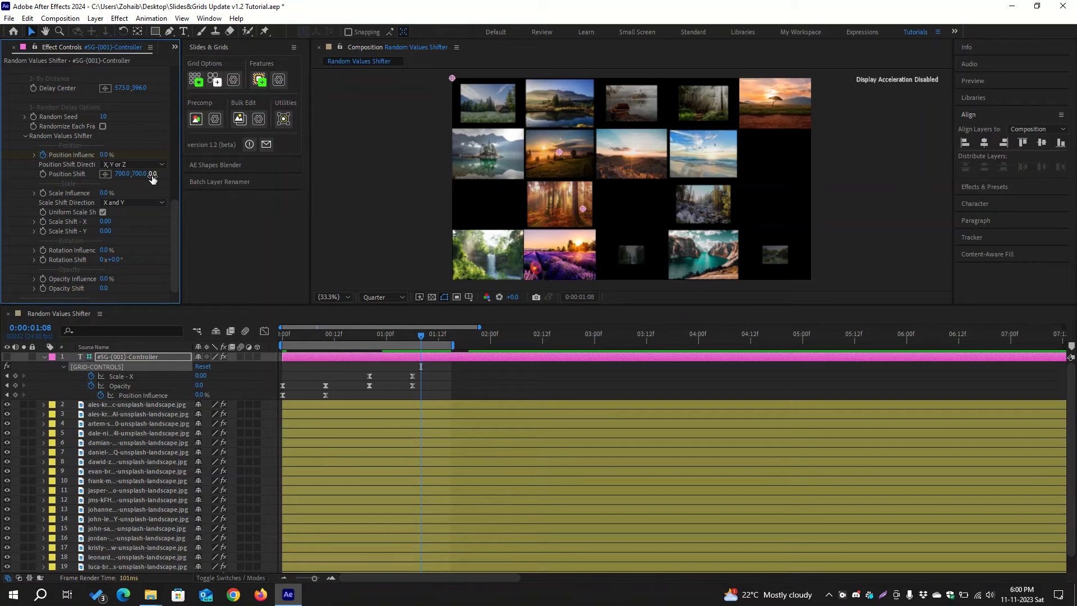
{"action": "left_click", "coordinate": [140, 165]}
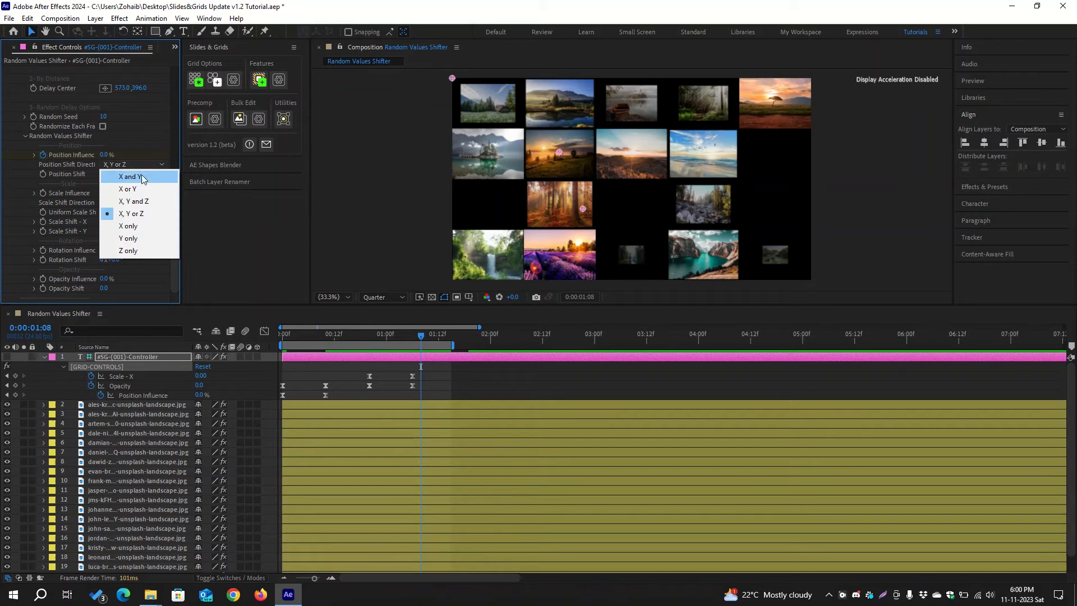
{"action": "left_click", "coordinate": [144, 227]}
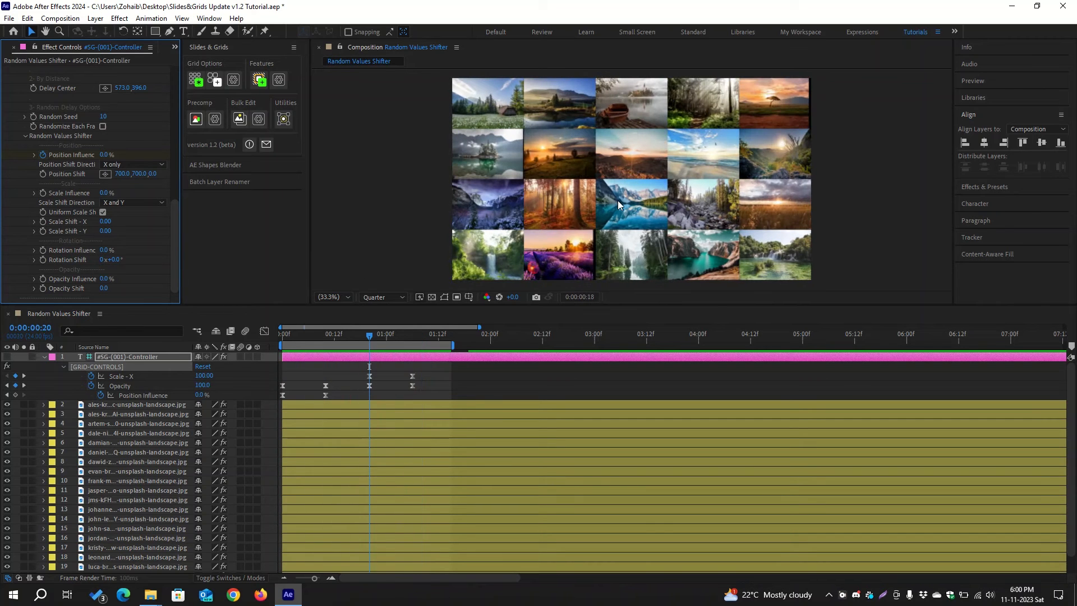
{"action": "key", "text": "space"}
{"action": "left_click", "coordinate": [145, 165]}
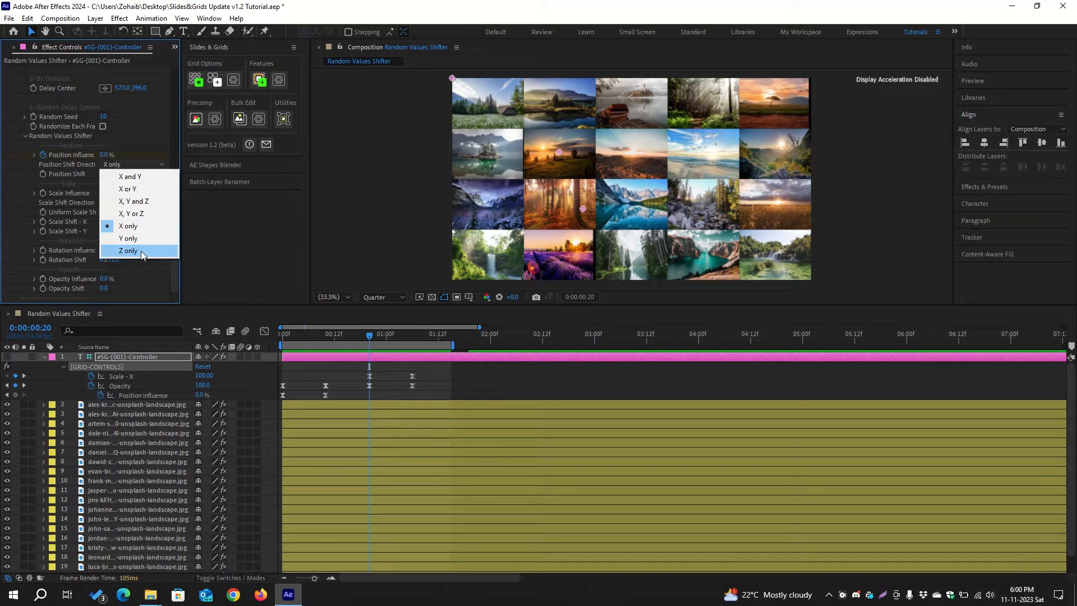
{"action": "left_click", "coordinate": [147, 266]}
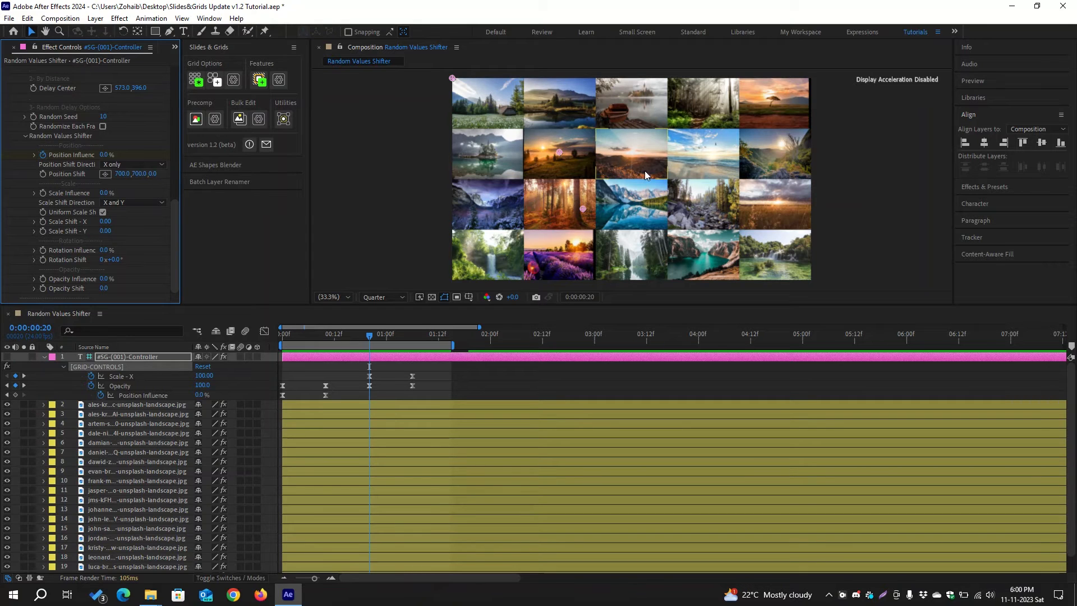
- Convert the grid to 3D with the Slides & Grids additional utilities and close the utilities window
{"action": "scroll", "coordinate": [107, 170], "scroll_direction": "up", "scroll_amount": 8}
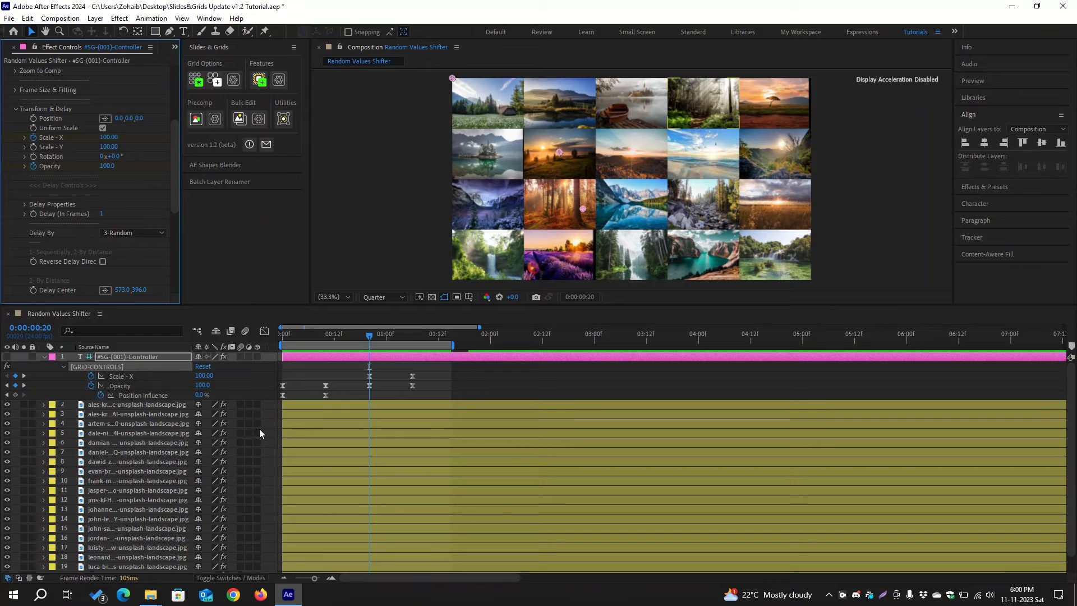
{"action": "left_click", "coordinate": [284, 120]}
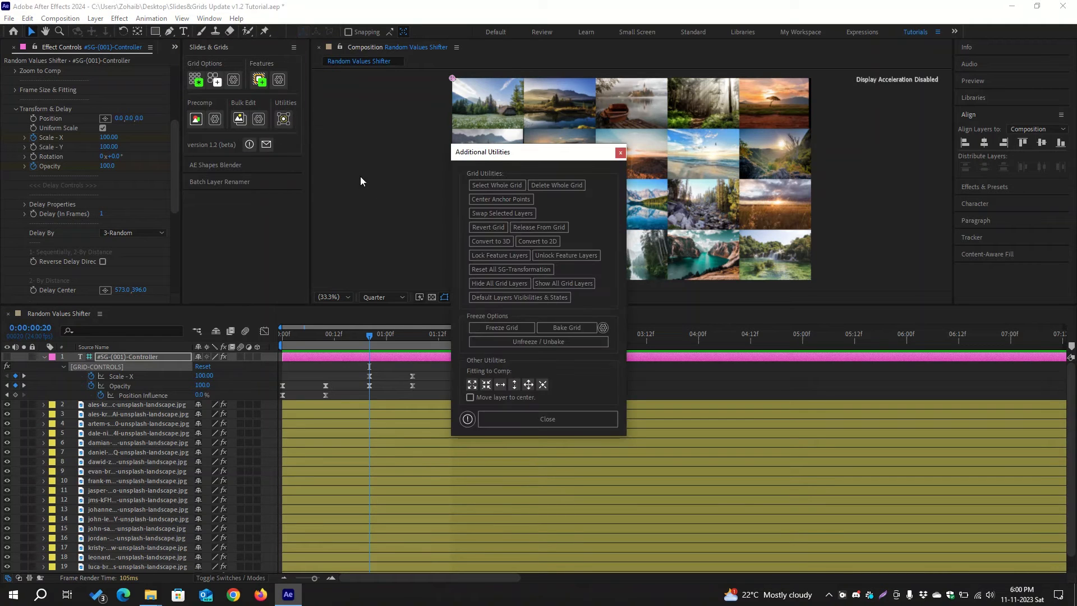
{"action": "left_click", "coordinate": [495, 242]}
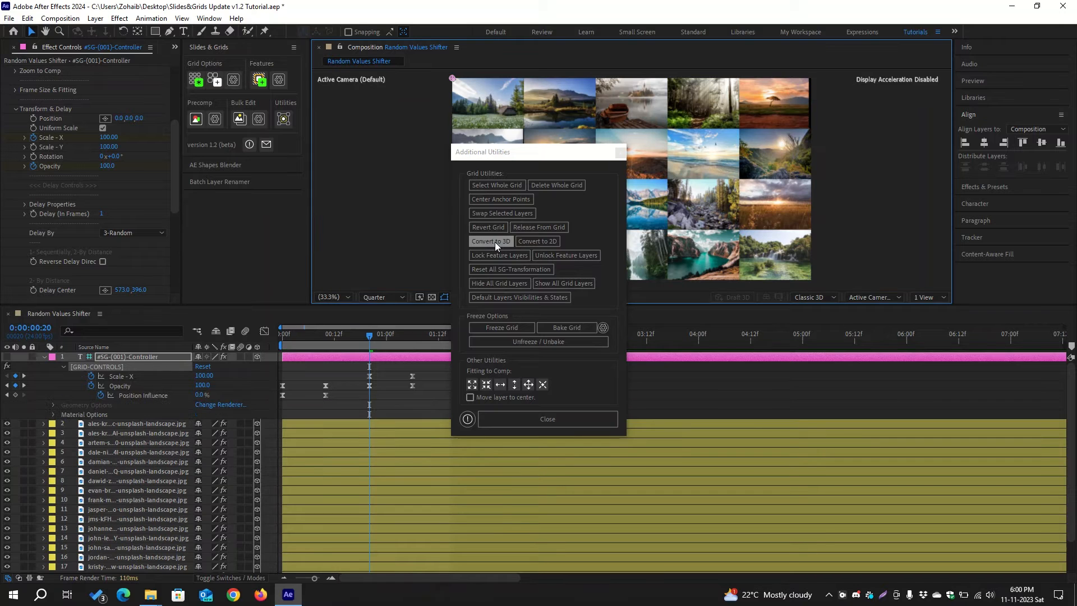
{"action": "left_click", "coordinate": [545, 419]}
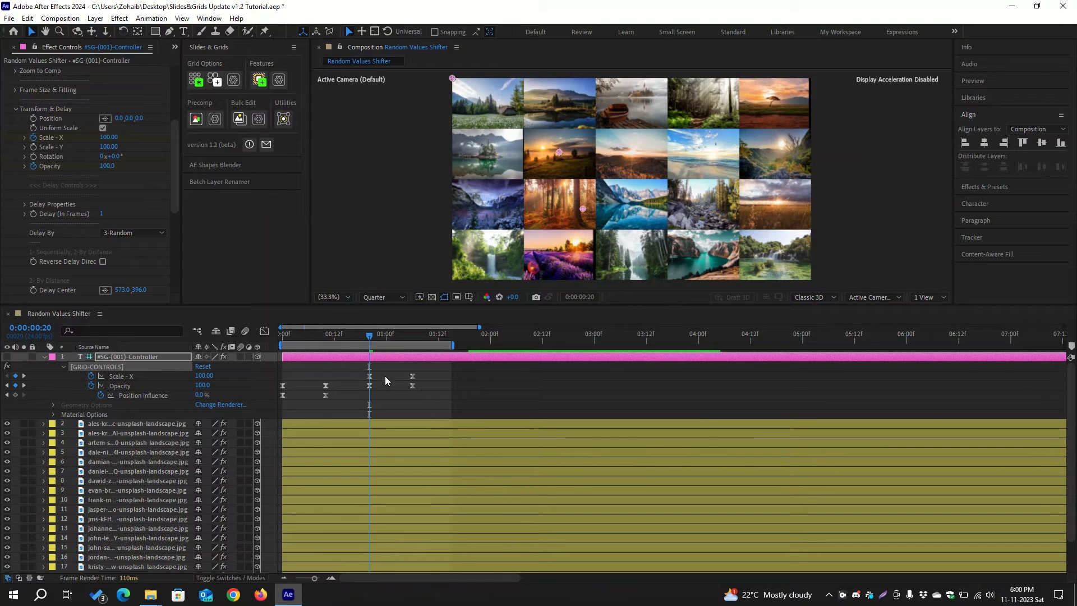
- Delete the opening Opacity and Position Influence keyframes and return to the first frame
{"action": "left_click_drag", "start_coordinate": [336, 376], "coordinate": [275, 403]}
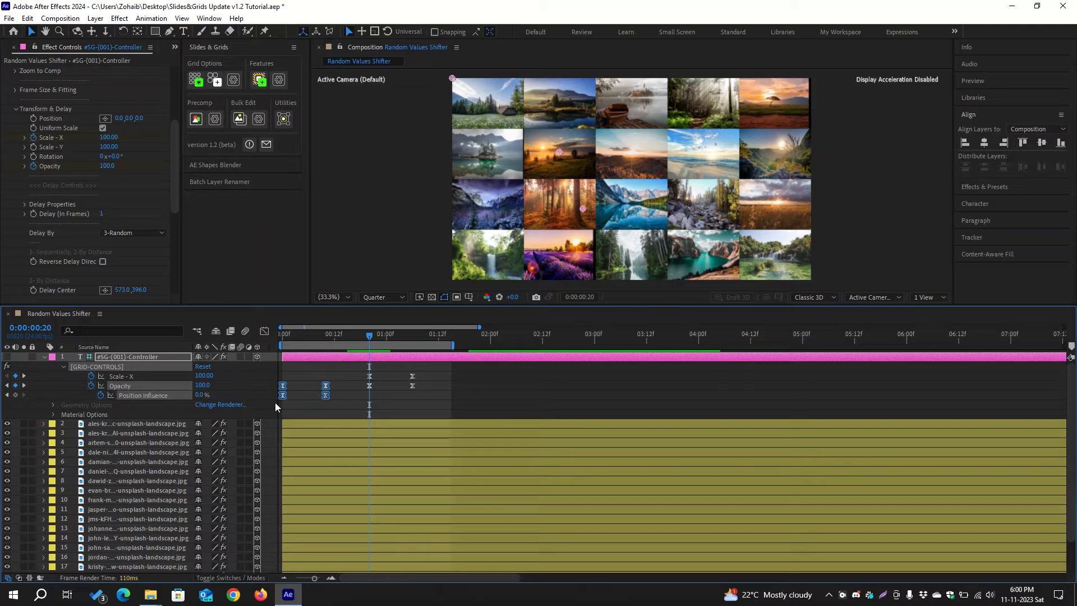
{"action": "key", "text": "Delete"}
{"action": "key", "text": "equal"}
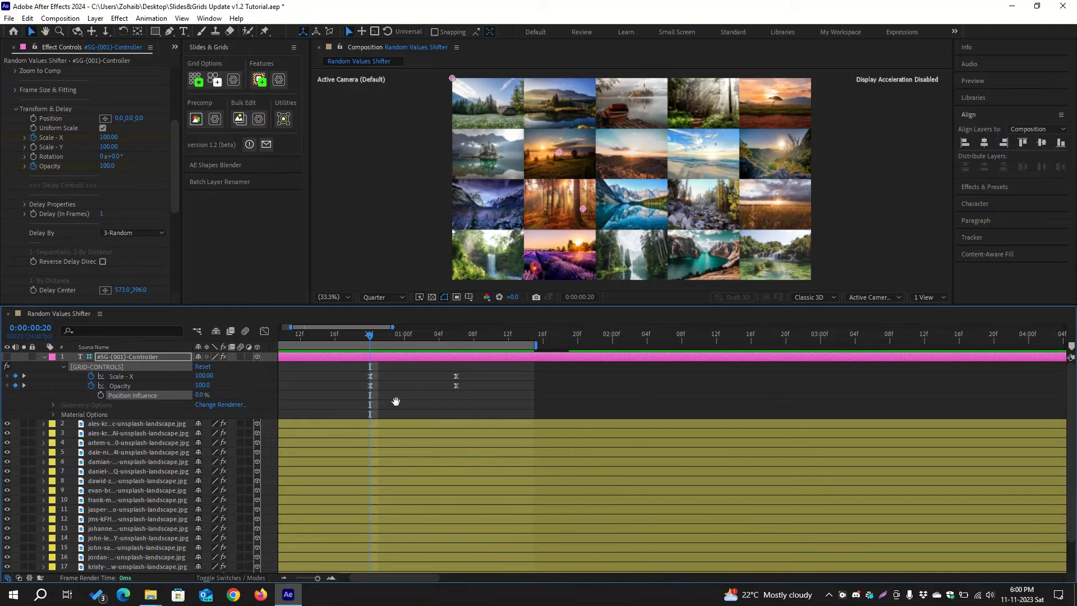
{"action": "scroll", "coordinate": [396, 403], "scroll_direction": "left", "scroll_amount": 3}
{"action": "left_click_drag", "start_coordinate": [453, 335], "coordinate": [281, 335]}
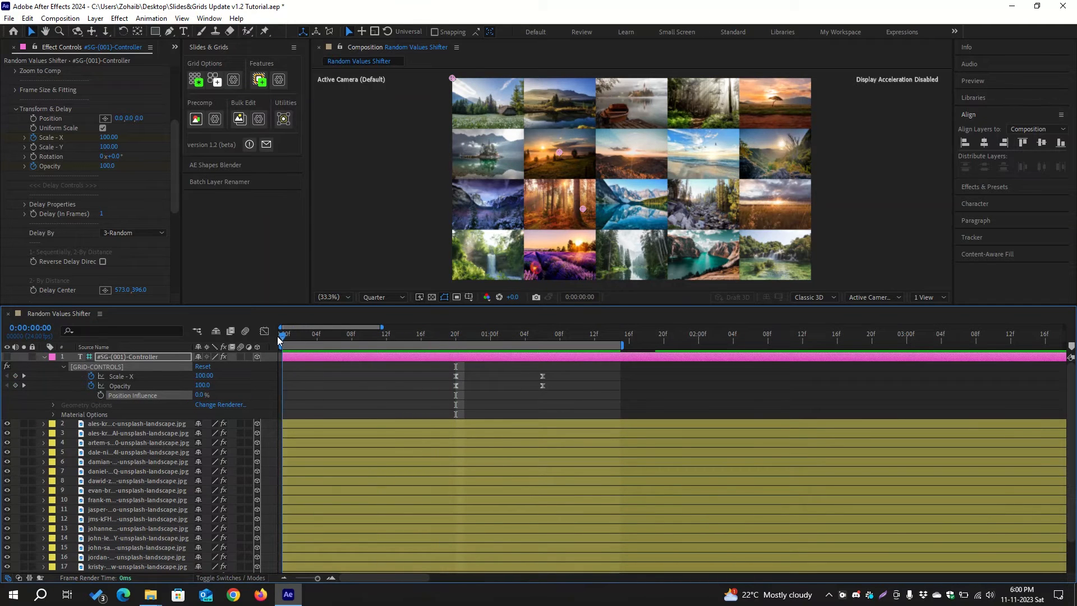
{"action": "scroll", "coordinate": [141, 263], "scroll_direction": "down", "scroll_amount": 6}
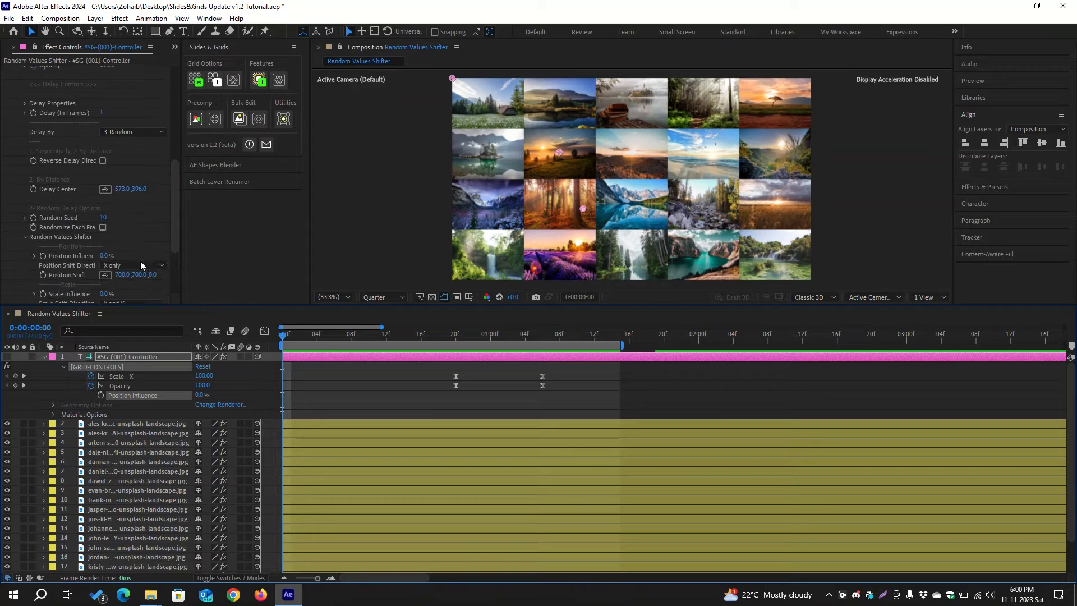
- Set the Random Values Shifter's Position Shift Direction to Z only and its Position Influence to 100%
{"action": "left_click", "coordinate": [145, 166]}
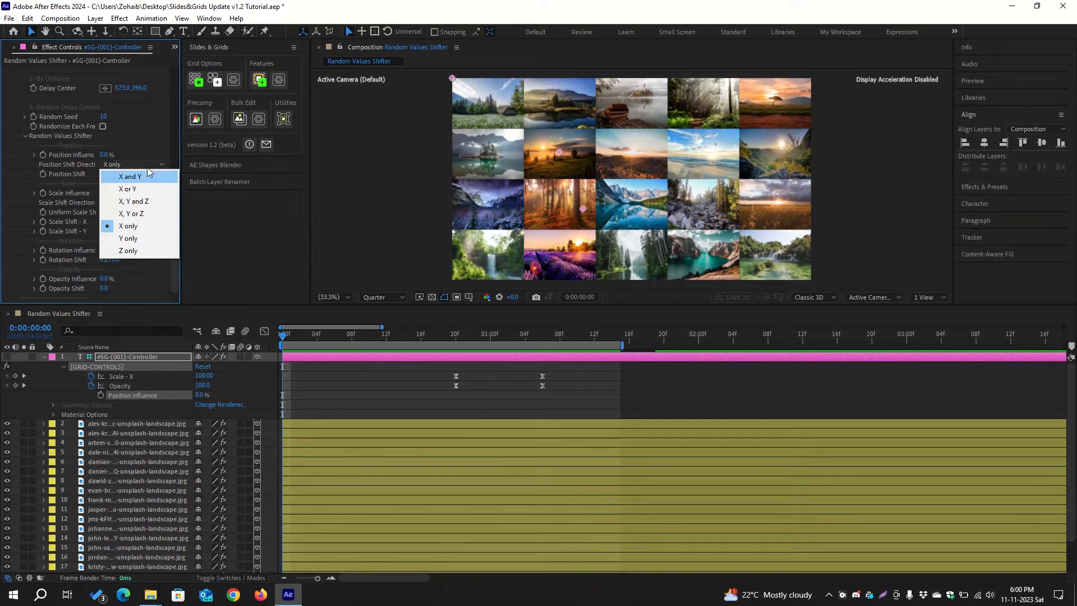
{"action": "key", "text": "Escape"}
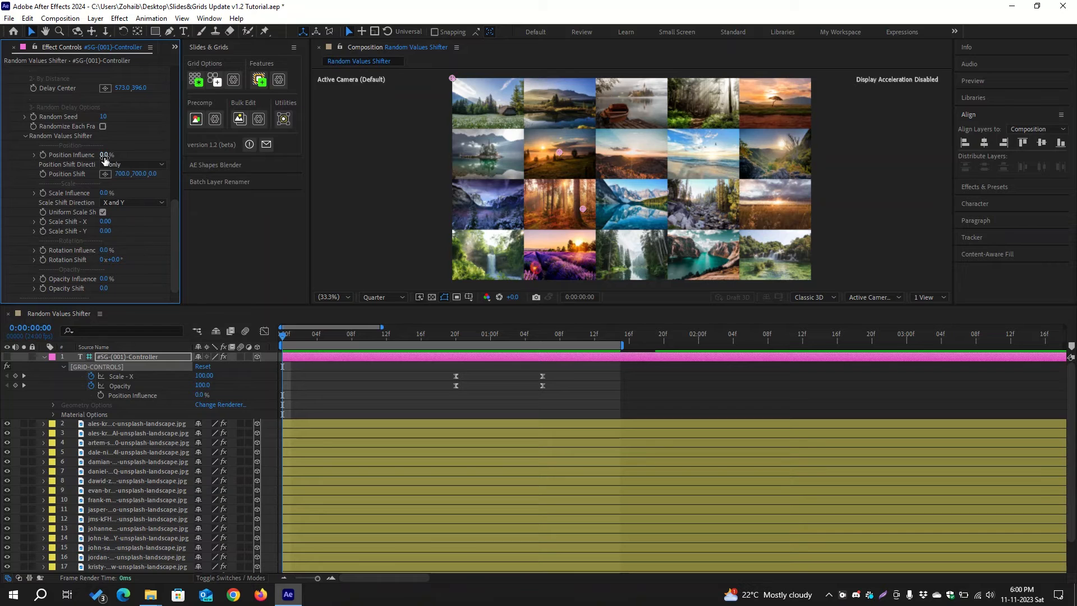
{"action": "left_click_drag", "start_coordinate": [106, 155], "coordinate": [197, 155]}
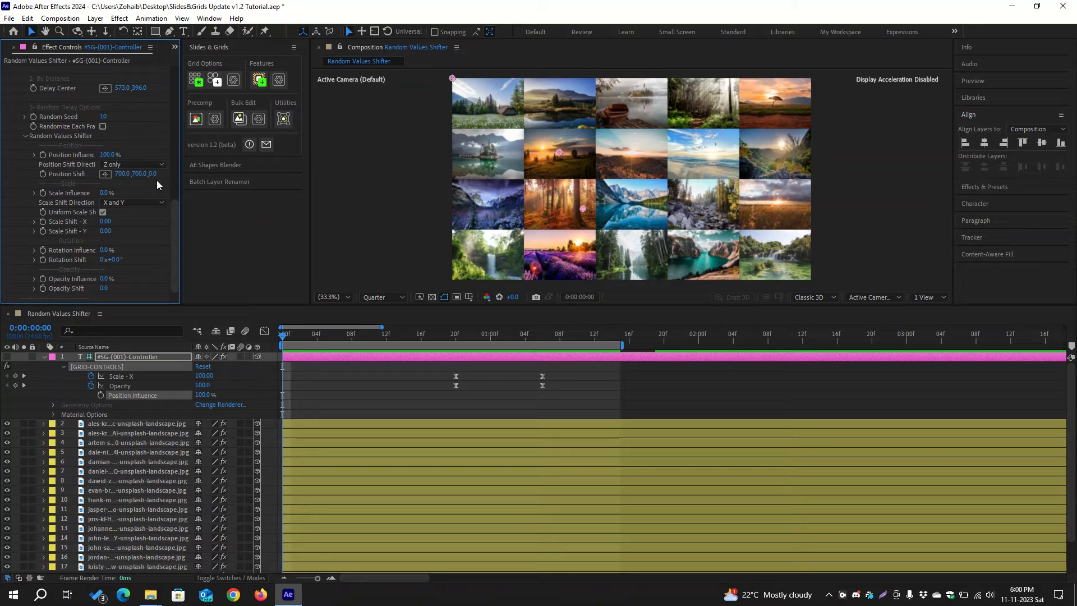
- Set the Z value of the Position Shift to 2500
{"action": "left_click_drag", "start_coordinate": [153, 174], "coordinate": [517, 187]}
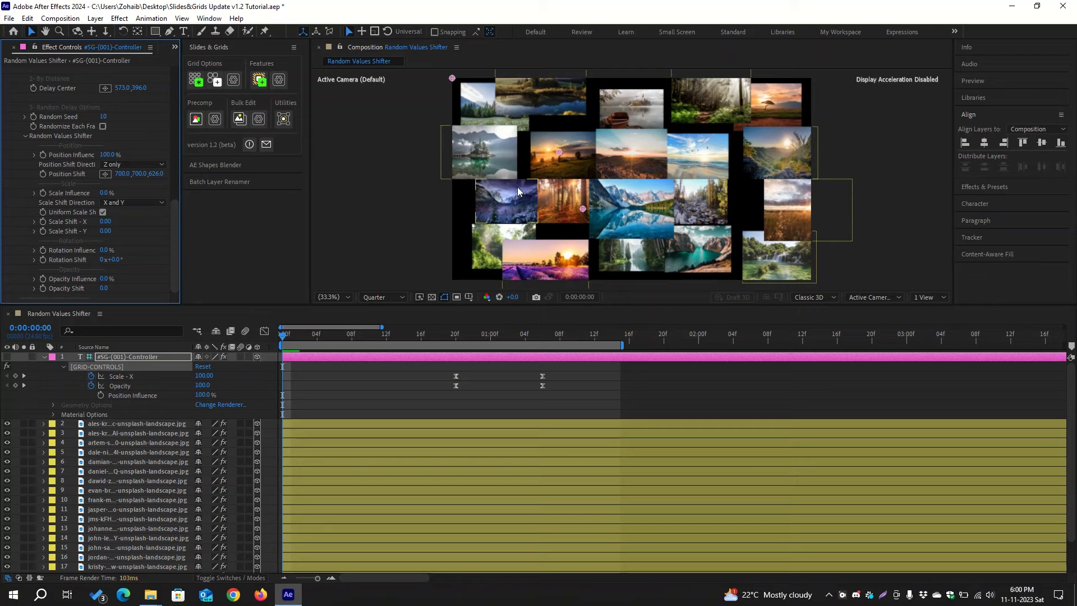
{"action": "left_click", "coordinate": [157, 174]}
{"action": "type", "text": "2500"}
{"action": "key", "text": "Return"}
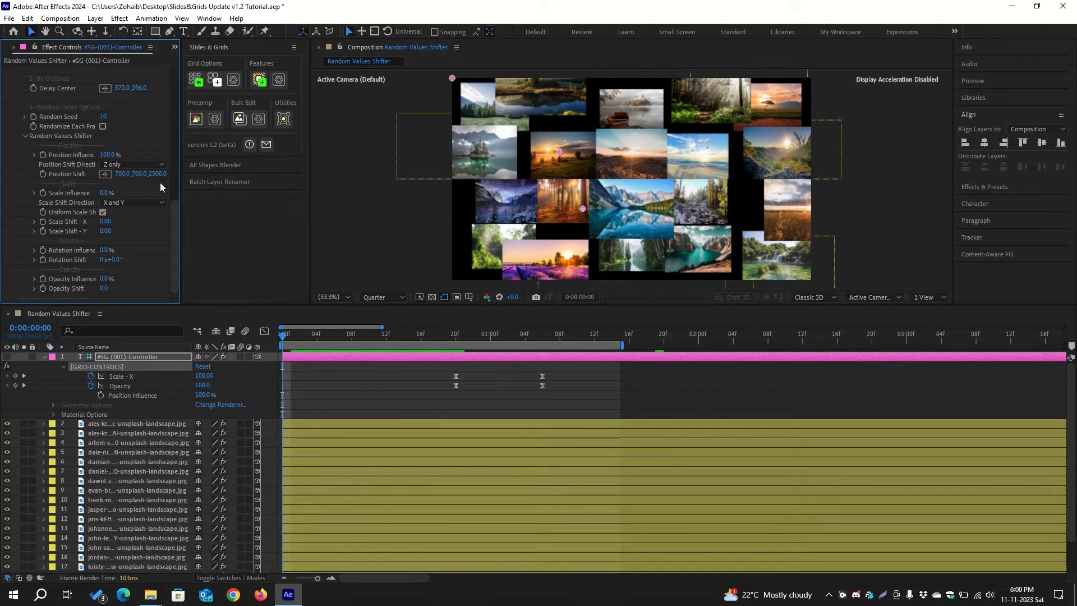
- Orbit around the image grid to inspect its Z depth offsets, then undo the camera view change
{"action": "left_click", "coordinate": [77, 32]}
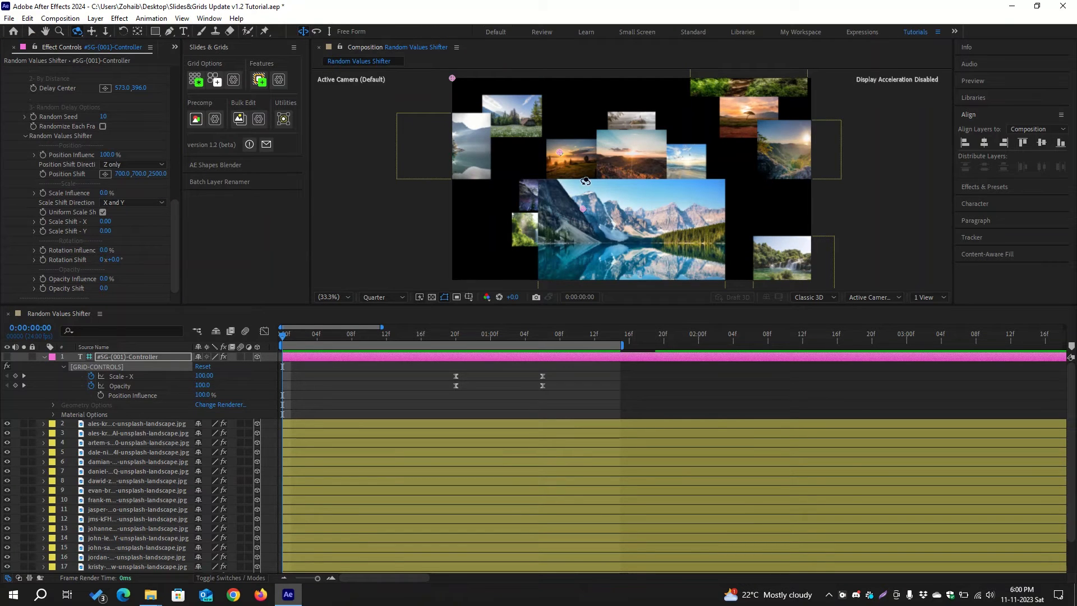
{"action": "mouse_move", "coordinate": [641, 197]}
{"action": "left_mouse_down"}
{"action": "mouse_move", "coordinate": [638, 186]}
{"action": "mouse_move", "coordinate": [651, 225]}
{"action": "mouse_move", "coordinate": [659, 202]}
{"action": "left_mouse_up"}
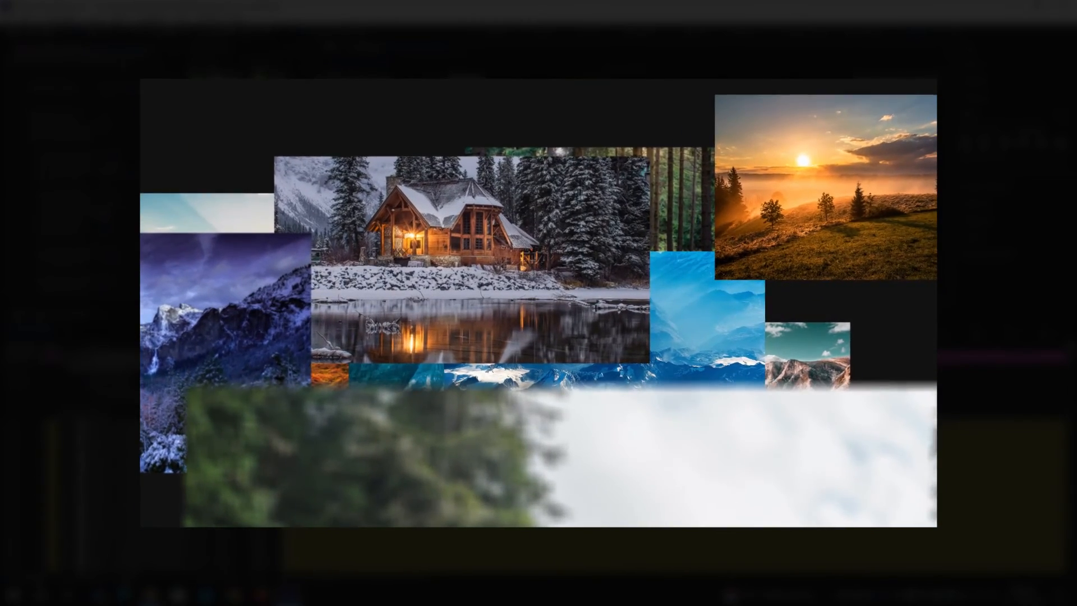
{"action": "key", "text": "ctrl+z"}
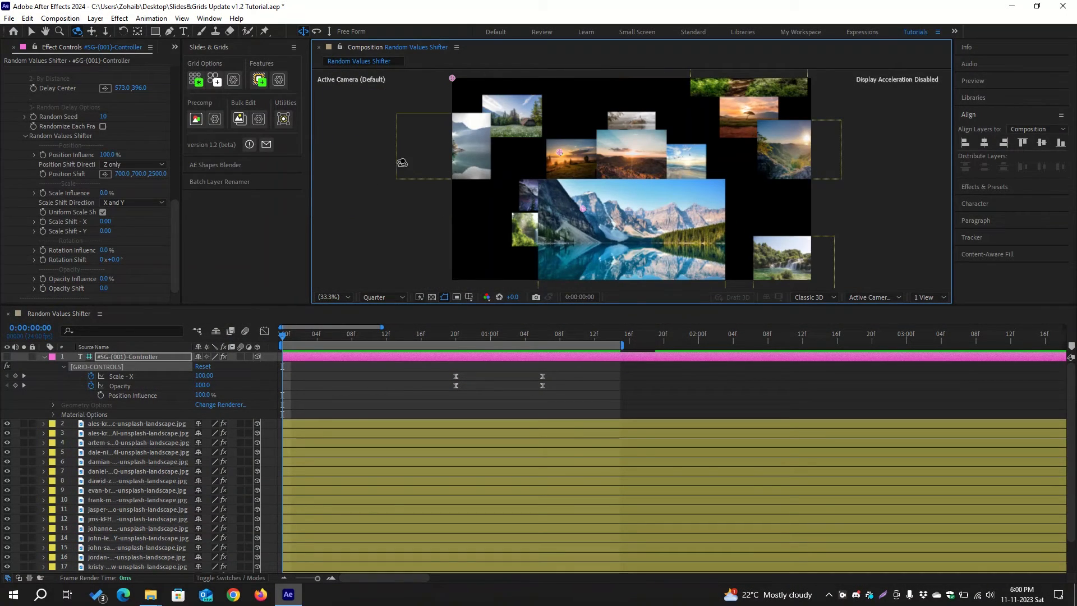
- Set the Position Shift Direction to X, Y and Z and keyframe Position Shift at 0, 0, 0 on the first frame
{"action": "left_click", "coordinate": [135, 164]}
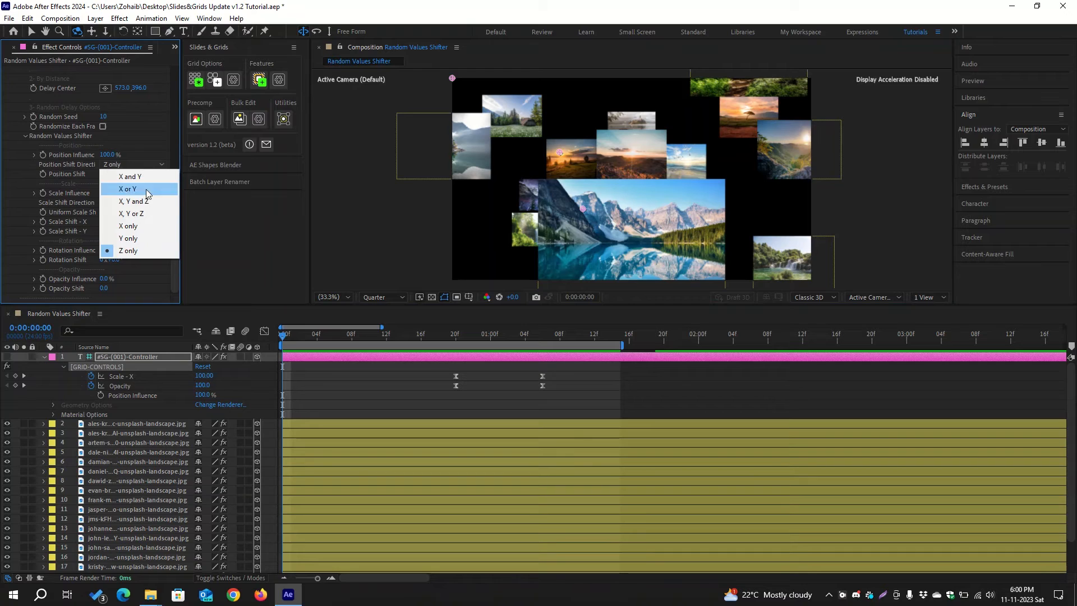
{"action": "left_click", "coordinate": [151, 203]}
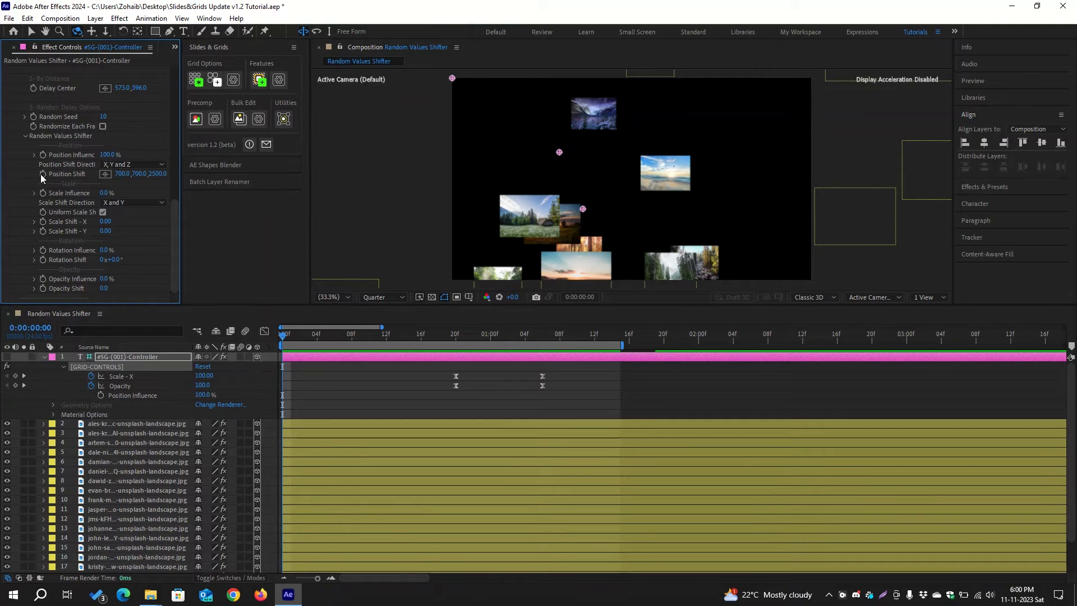
{"action": "key", "text": "u"}
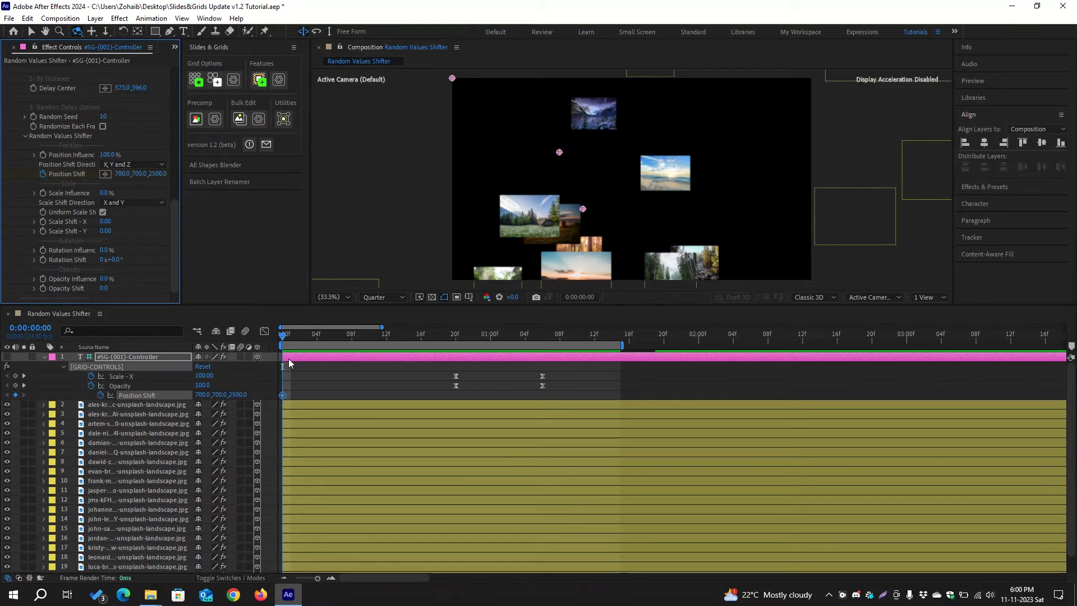
{"action": "left_click", "coordinate": [200, 395]}
{"action": "type", "text": "0"}
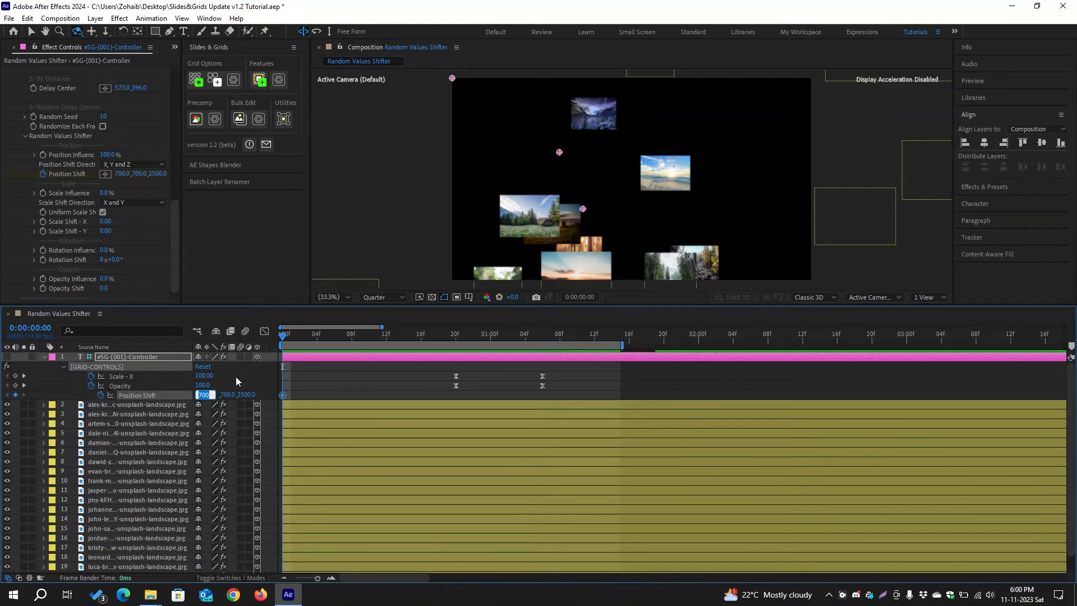
{"action": "key", "text": "Tab"}
{"action": "type", "text": "0"}
{"action": "key", "text": "Tab"}
{"action": "type", "text": "0"}
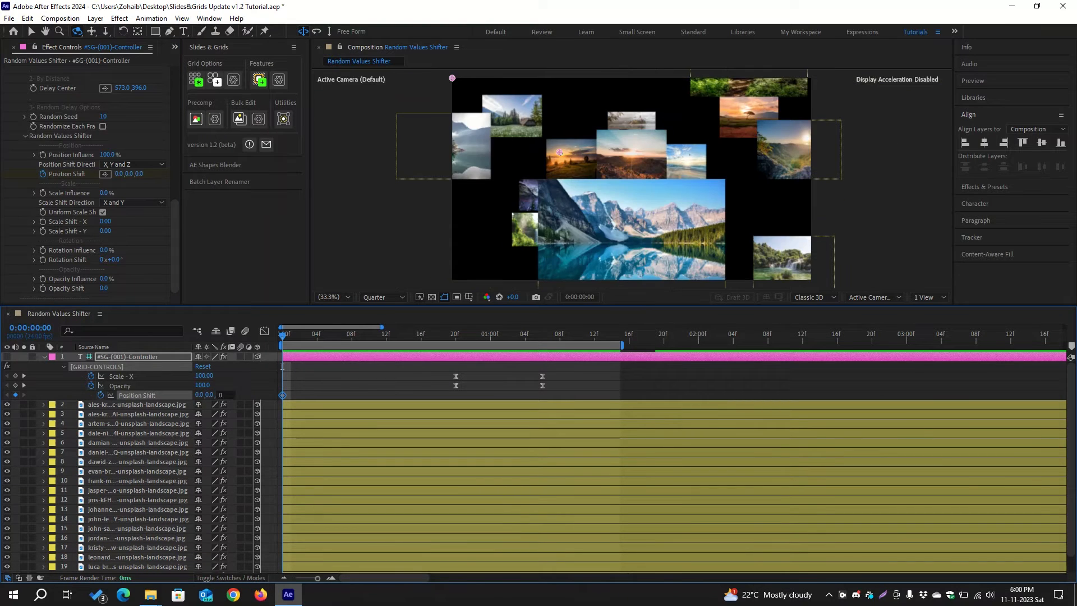
{"action": "key", "text": "Return"}
- Add a Position Shift keyframe at 0:00:00:10 with the Z value at 2500
{"action": "key", "text": "shift+Page_Down"}
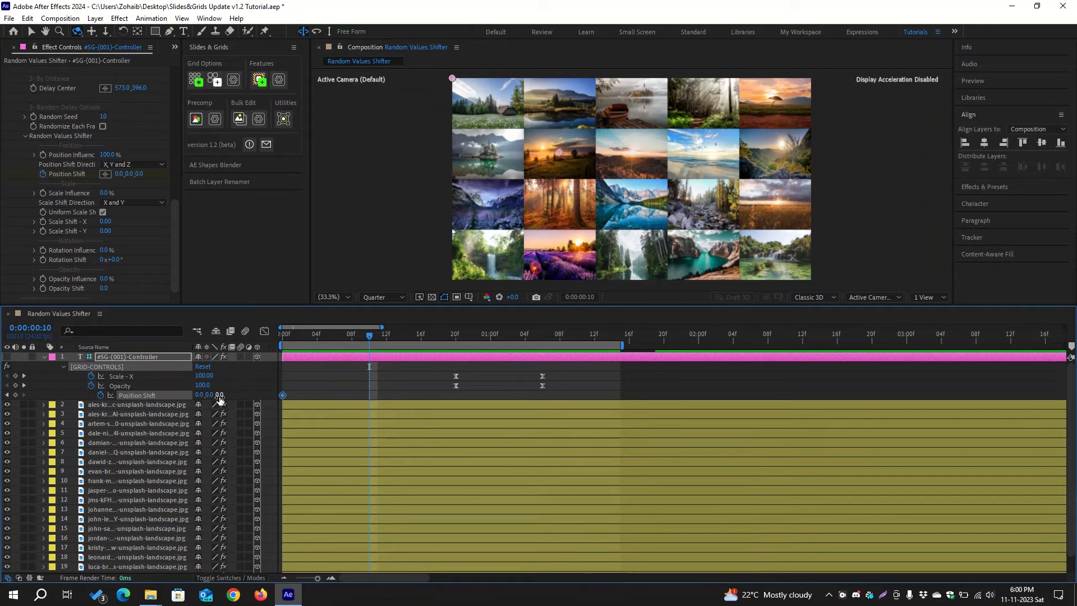
{"action": "left_click", "coordinate": [220, 395]}
{"action": "key", "text": "Return"}
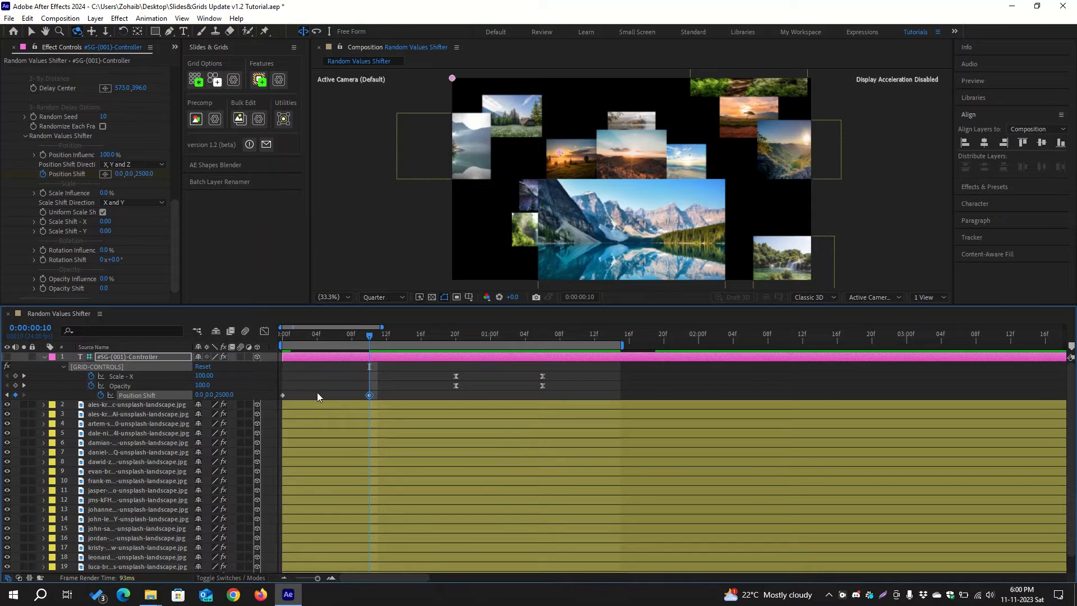
- Apply easing to both Position Shift keyframes and preview the animation
{"action": "left_click_drag", "start_coordinate": [391, 383], "coordinate": [284, 404]}
{"action": "key", "text": "space"}
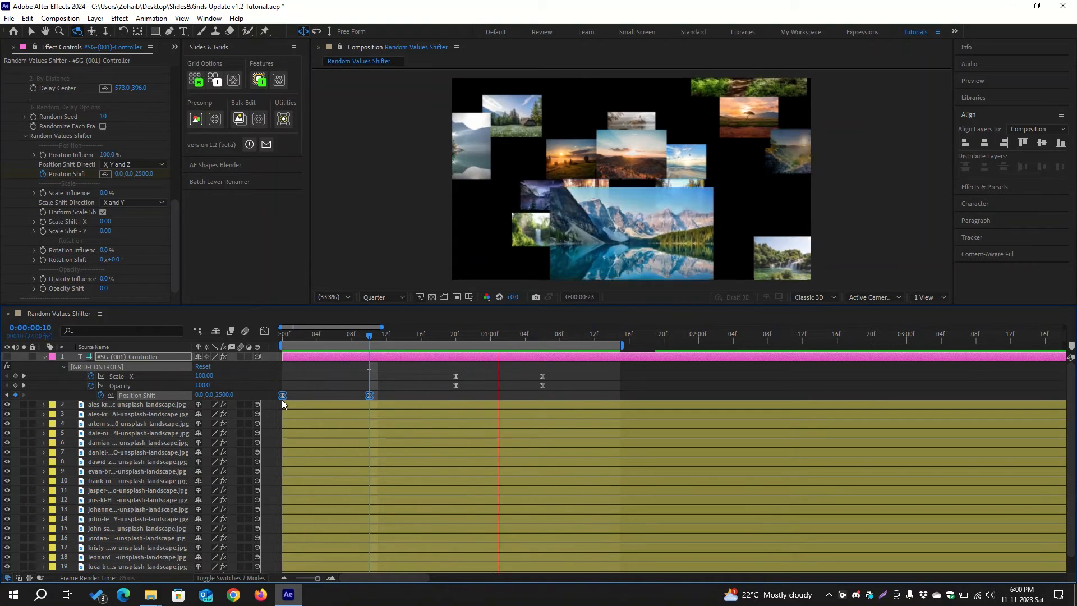
{"action": "key", "text": "space"}
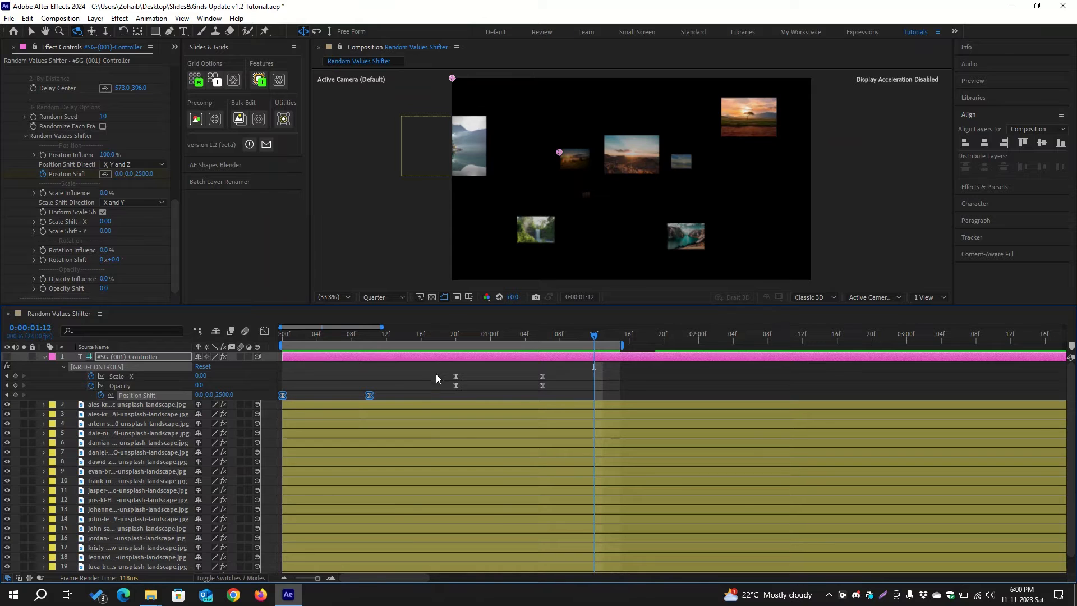
- Move the Scale - X and Opacity keyframes past the two-second mark and keyframe Position Shift at 700, 700, 2500 at 0:00:01:06
{"action": "left_click_drag", "start_coordinate": [443, 366], "coordinate": [846, 382]}
{"action": "key", "text": "minus"}
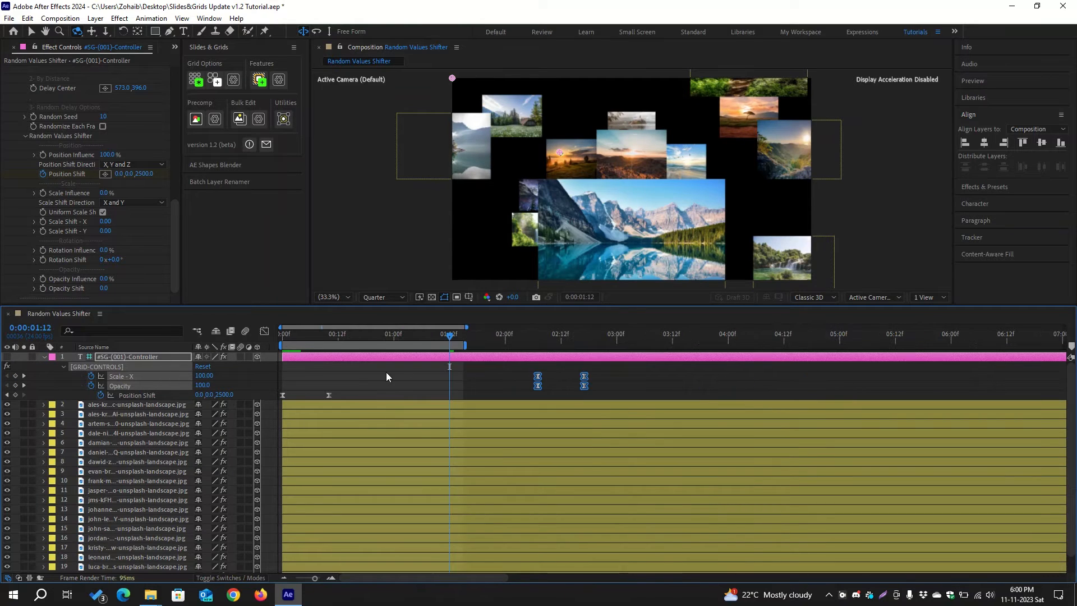
{"action": "key", "text": "j"}
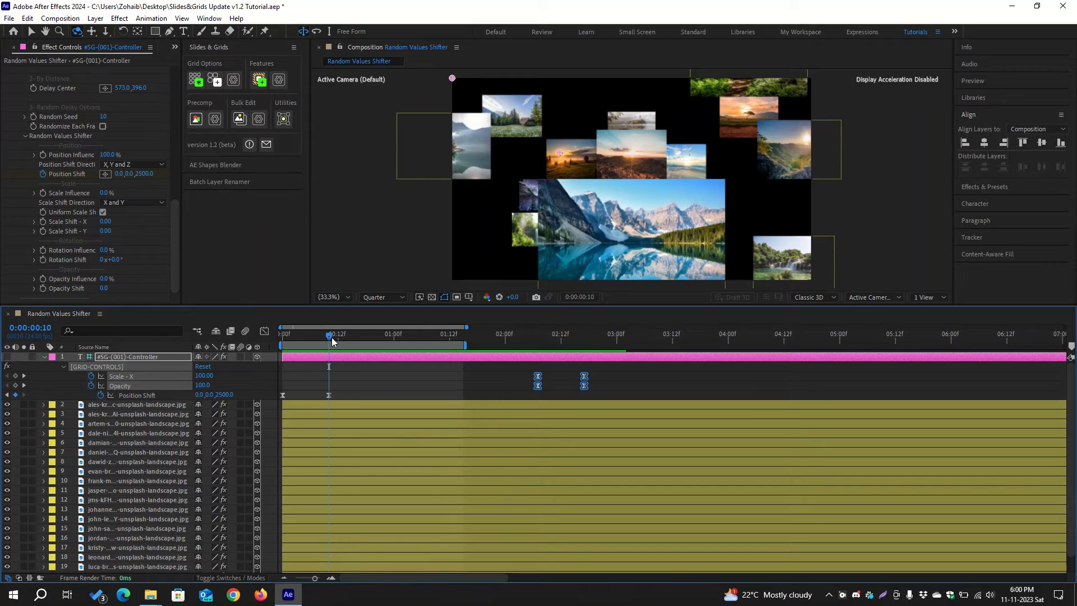
{"action": "key", "text": "shift+Page_Down"}
{"action": "key", "text": "shift+Page_Down"}
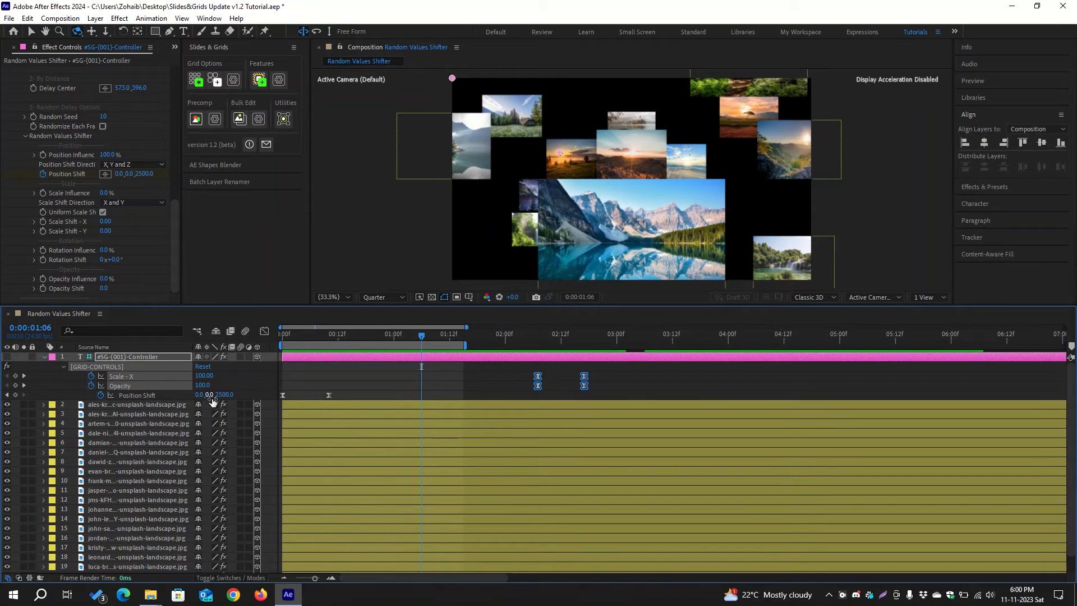
{"action": "left_click", "coordinate": [199, 395]}
{"action": "type", "text": "700"}
{"action": "key", "text": "Tab"}
{"action": "type", "text": "700"}
{"action": "key", "text": "Return"}
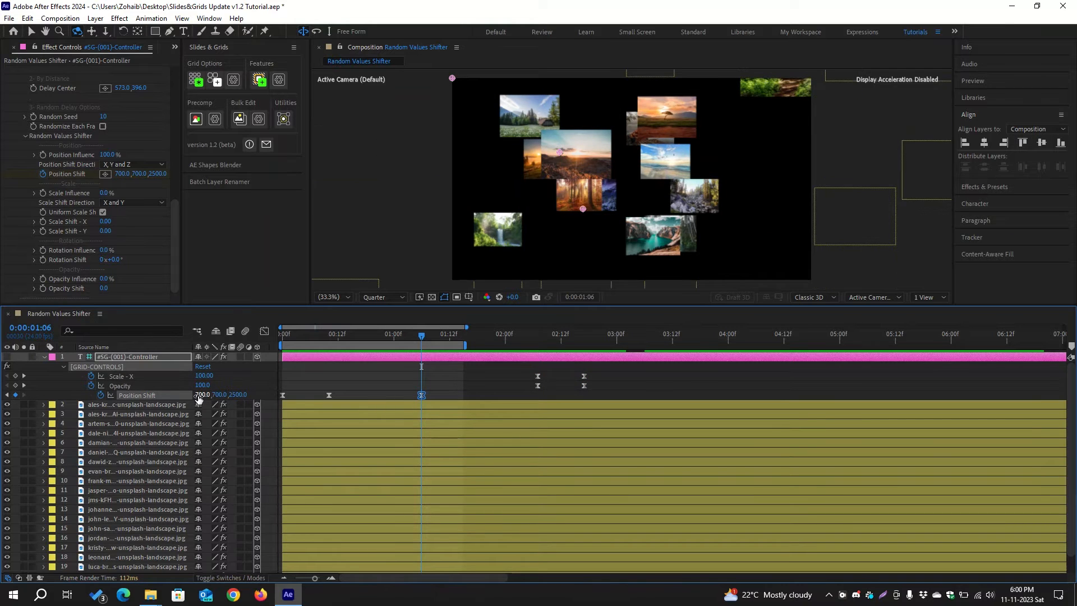
- Extend the end of the work area slightly and preview the three-keyframe Position Shift animation
{"action": "left_click_drag", "start_coordinate": [461, 349], "coordinate": [471, 342]}
{"action": "key", "text": "space"}
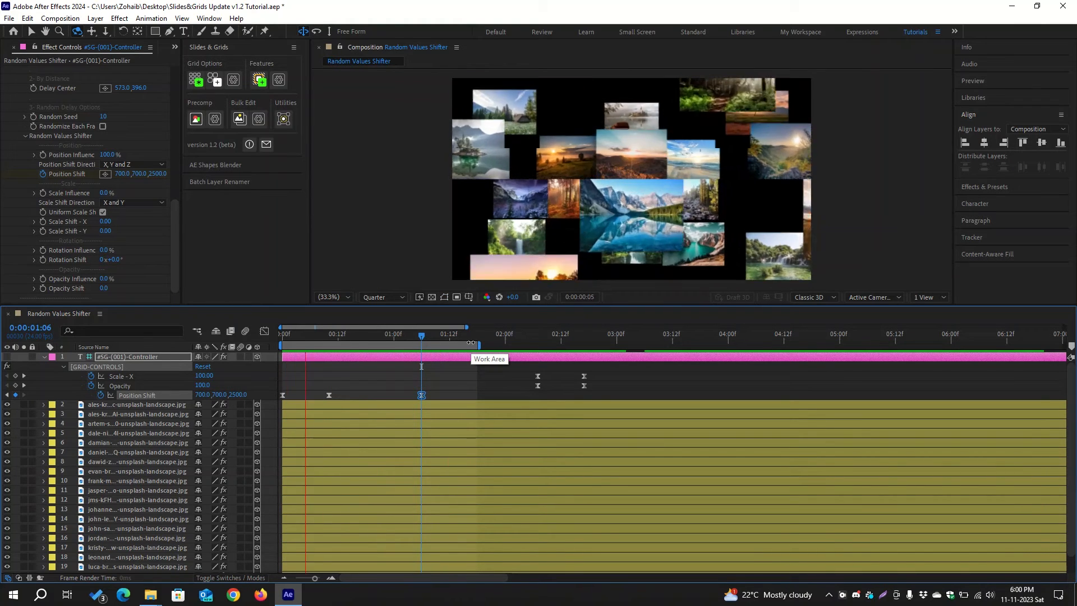
{"action": "key", "text": "space"}
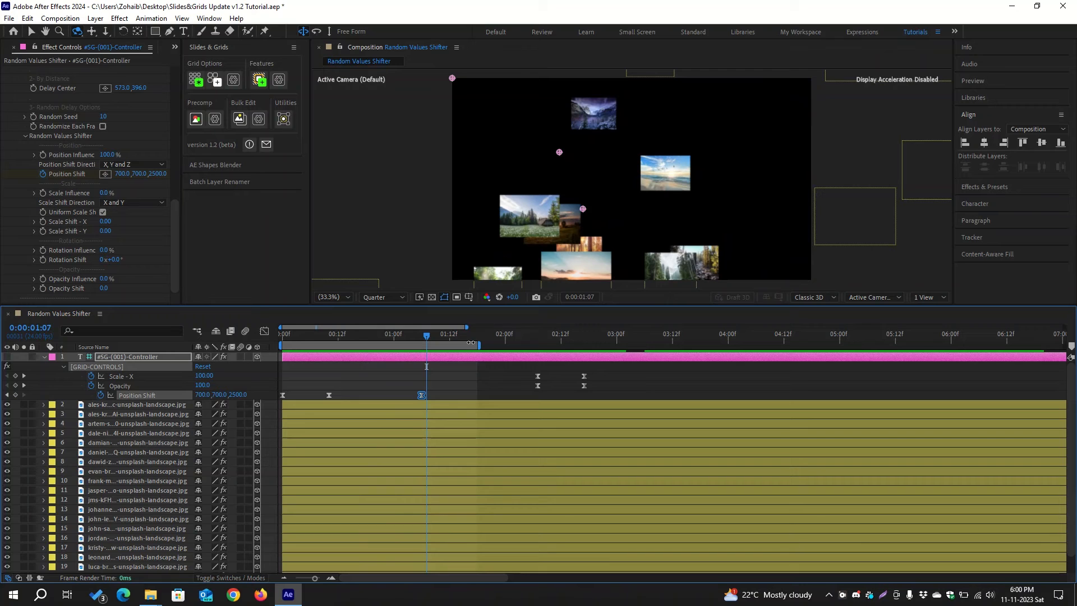
- Raise the middle Position Shift keyframe to about 5 px/sec in the speed graph so the motion flows through it
{"action": "left_click_drag", "start_coordinate": [443, 385], "coordinate": [281, 403]}
{"action": "key", "text": "shift+F3"}
{"action": "scroll", "coordinate": [312, 456], "scroll_direction": "up", "scroll_amount": 6}
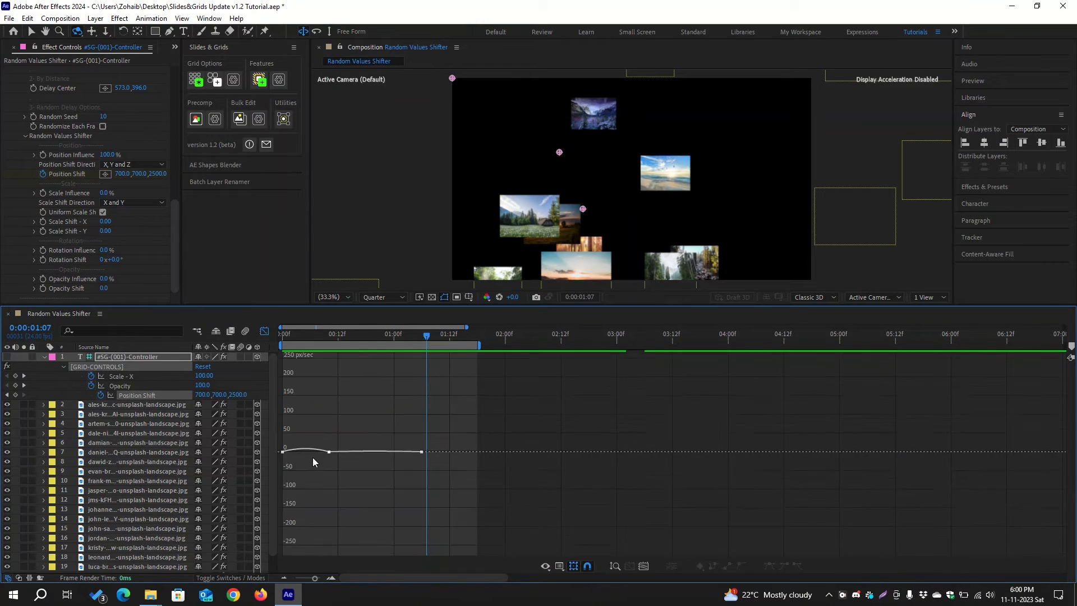
{"action": "scroll", "coordinate": [311, 457], "scroll_direction": "up", "scroll_amount": 2}
{"action": "left_click_drag", "start_coordinate": [326, 437], "coordinate": [366, 468]}
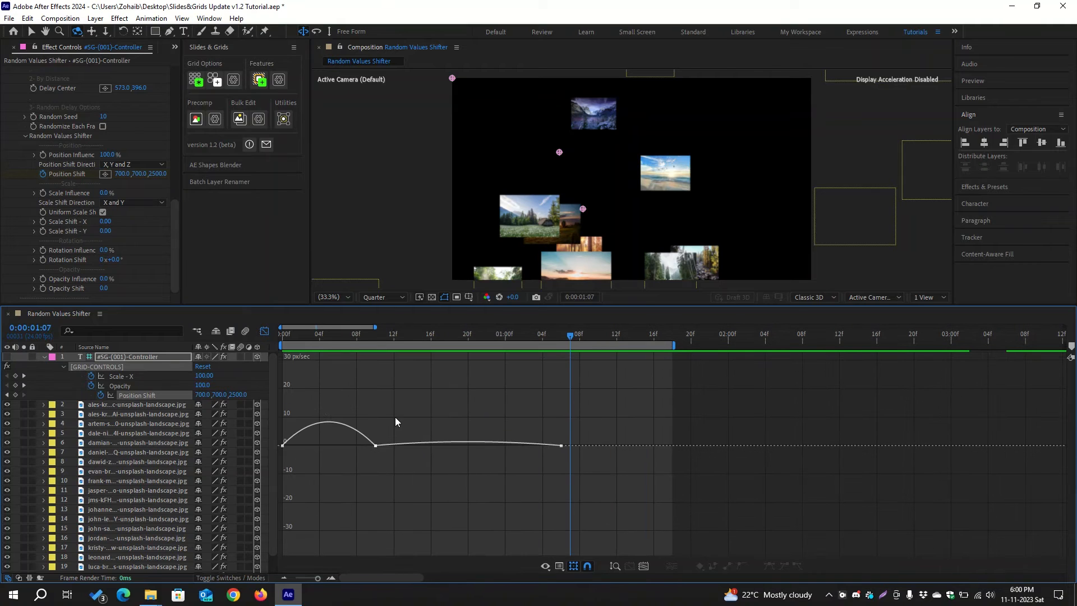
{"action": "left_click_drag", "start_coordinate": [395, 417], "coordinate": [568, 456]}
{"action": "scroll", "coordinate": [368, 436], "scroll_direction": "up", "scroll_amount": 1}
{"action": "scroll", "coordinate": [565, 460], "scroll_direction": "up", "scroll_amount": 2}
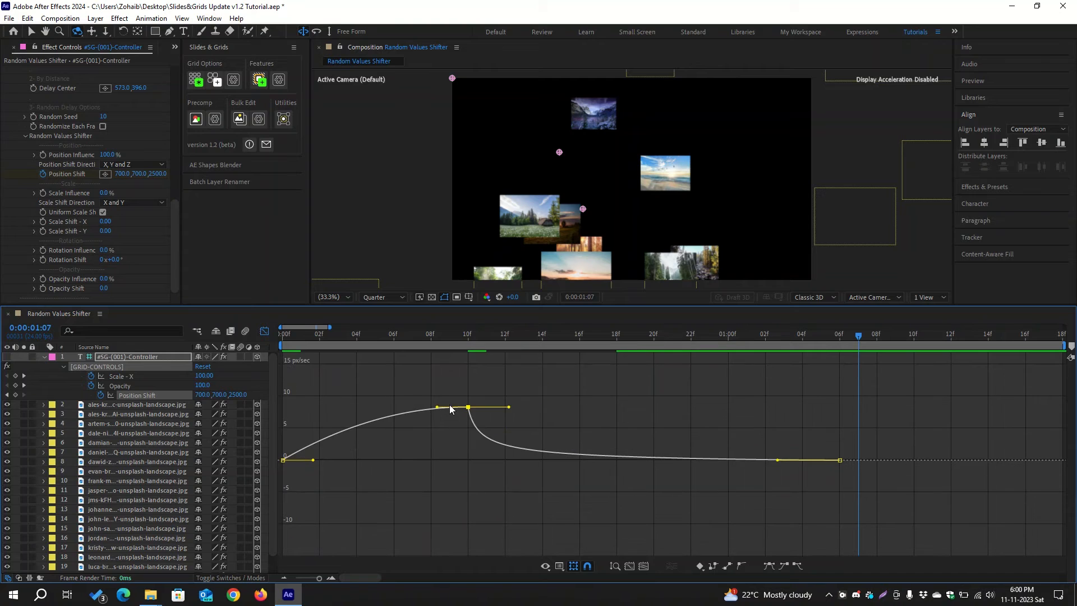
{"action": "left_click_drag", "start_coordinate": [438, 407], "coordinate": [437, 430]}
{"action": "scroll", "coordinate": [435, 434], "scroll_direction": "down", "scroll_amount": 2}
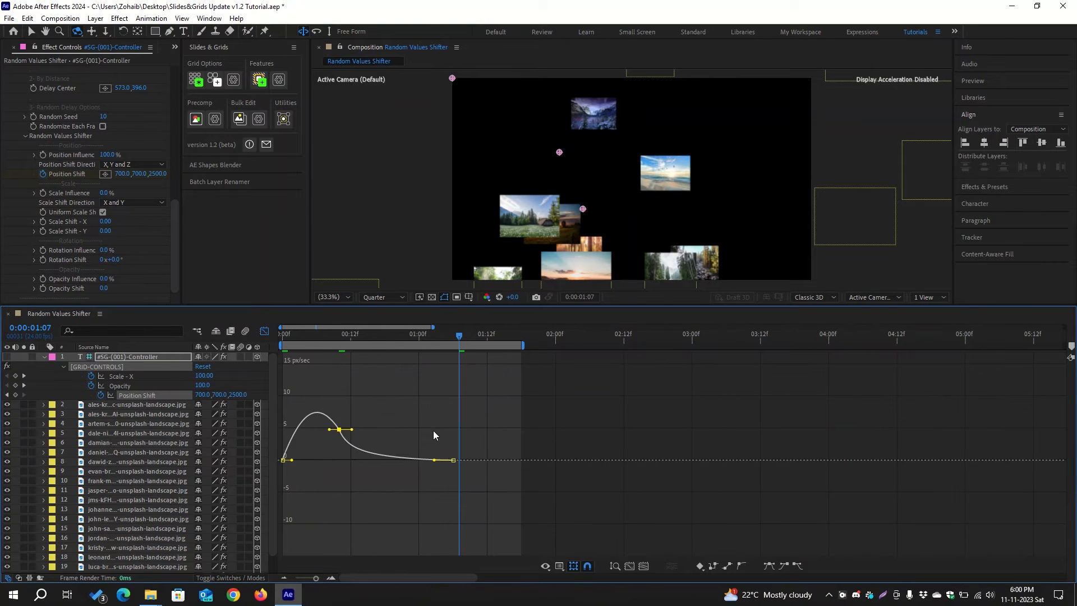
- Return to the keyframe view, preview the smoothed animation and orbit around the scattered images
{"action": "key", "text": "shift+F3"}
{"action": "key", "text": "space"}
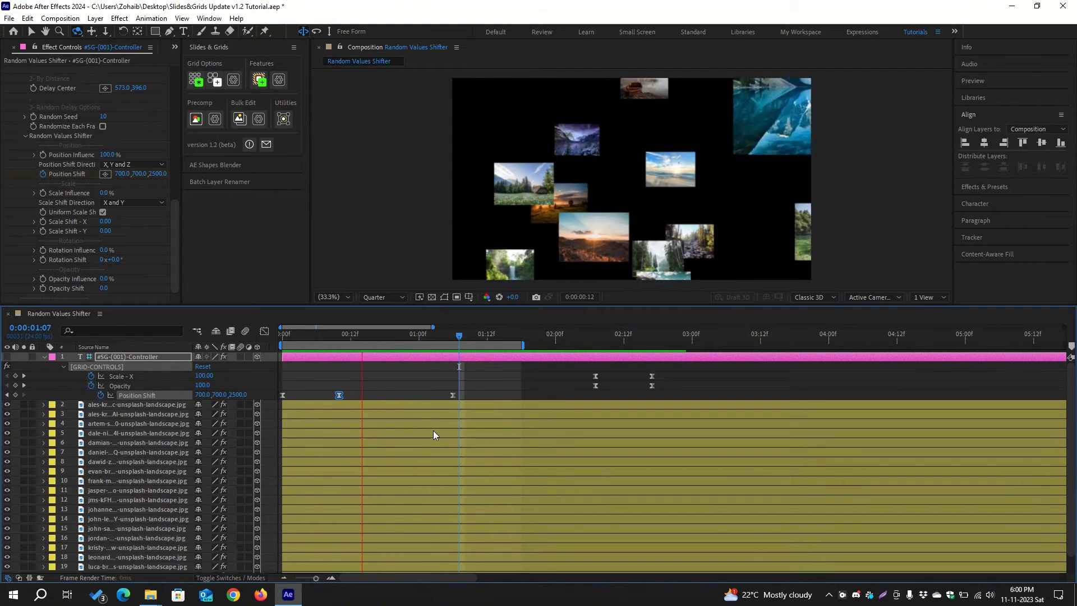
{"action": "key", "text": "space"}
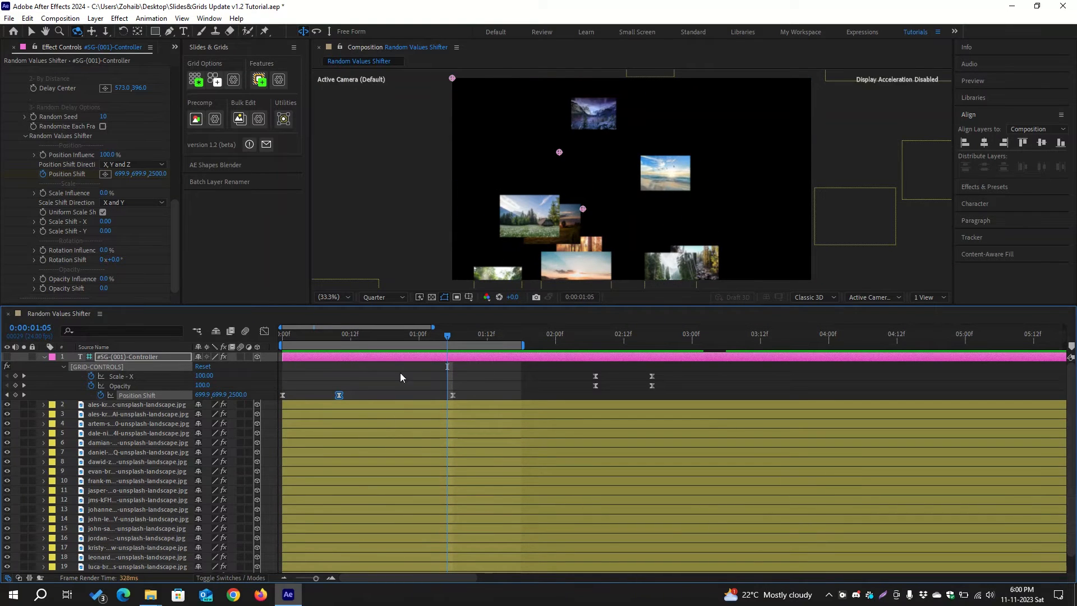
{"action": "left_click", "coordinate": [79, 32]}
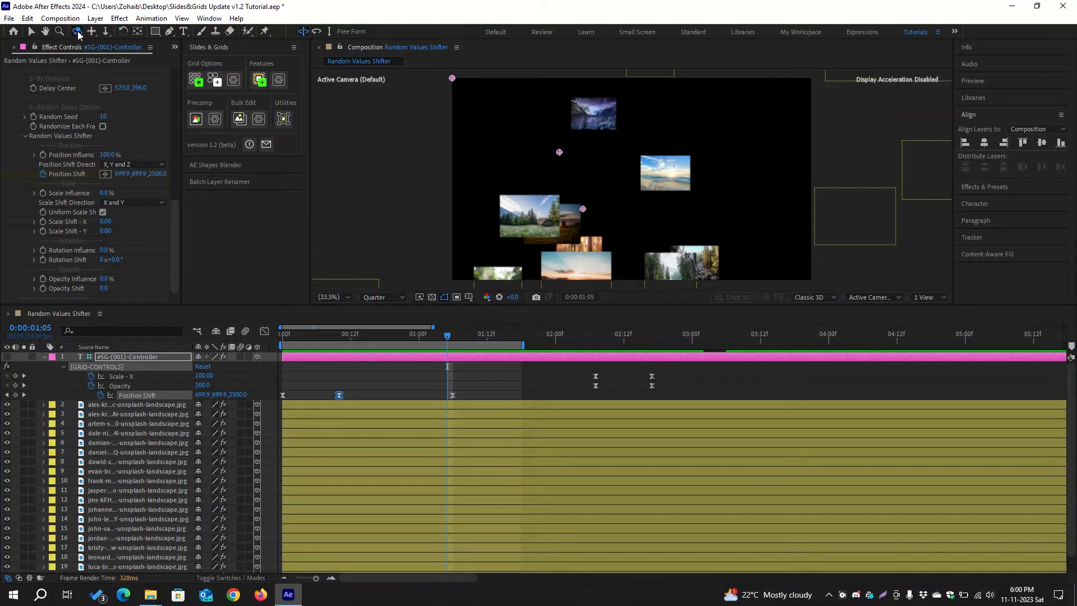
{"action": "left_click_drag", "start_coordinate": [631, 220], "coordinate": [619, 256]}
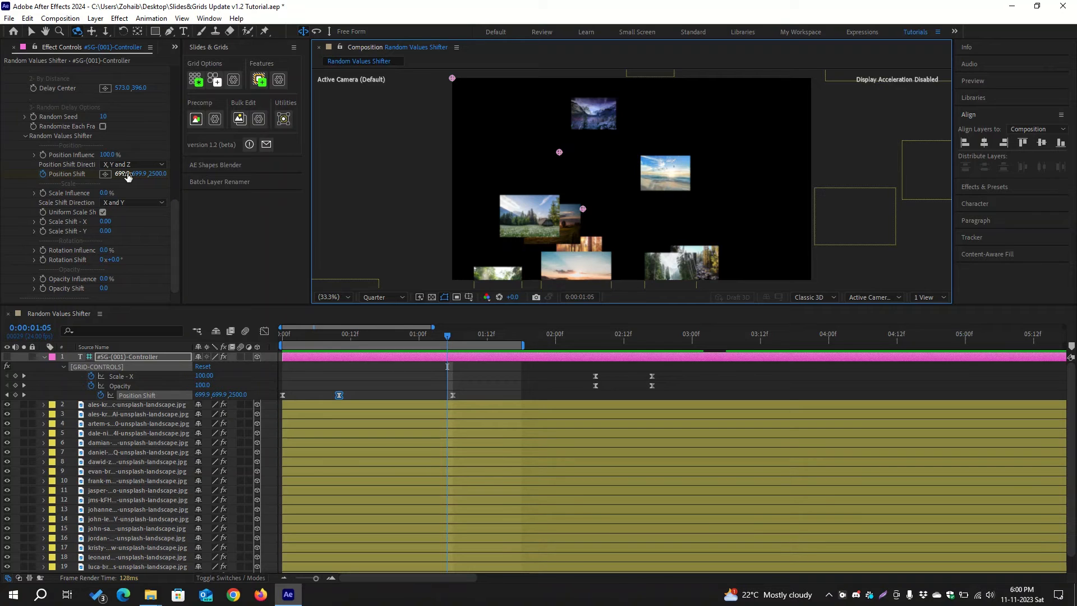
- Keyframe Position Influence at 100% at 0:00:00:10 and 0% at 0:00:01:06
{"action": "left_click", "coordinate": [341, 335]}
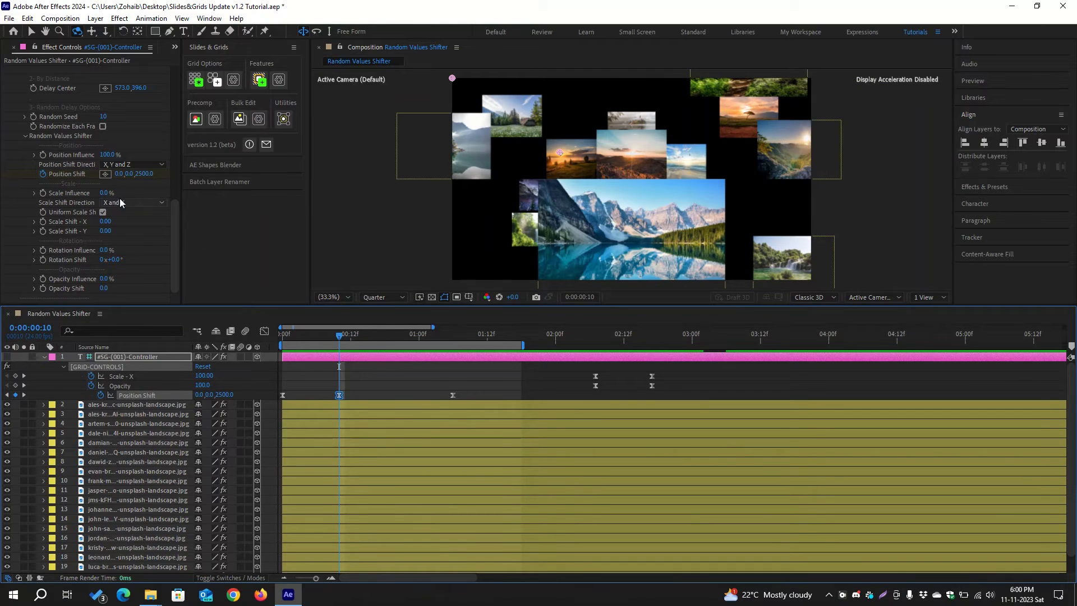
{"action": "left_click", "coordinate": [46, 156]}
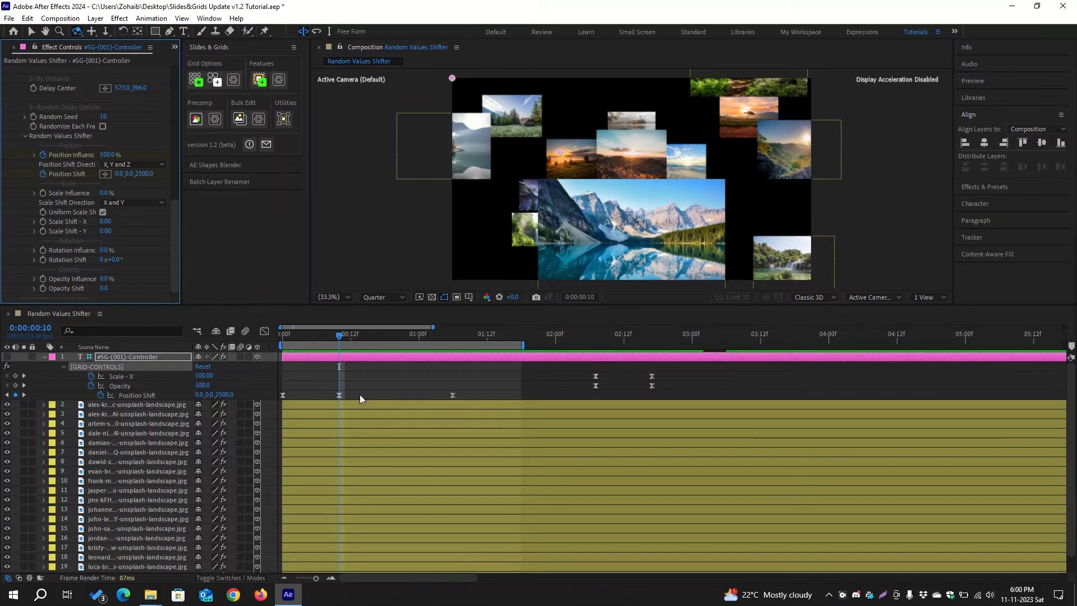
{"action": "key", "text": "u"}
{"action": "key", "text": "u"}
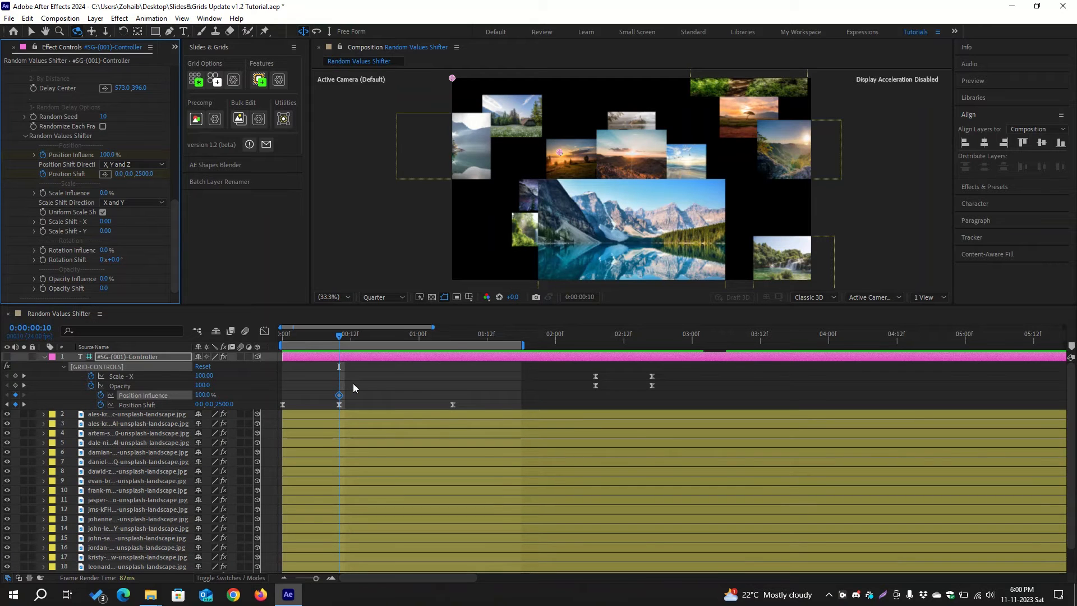
{"action": "left_click", "coordinate": [453, 336]}
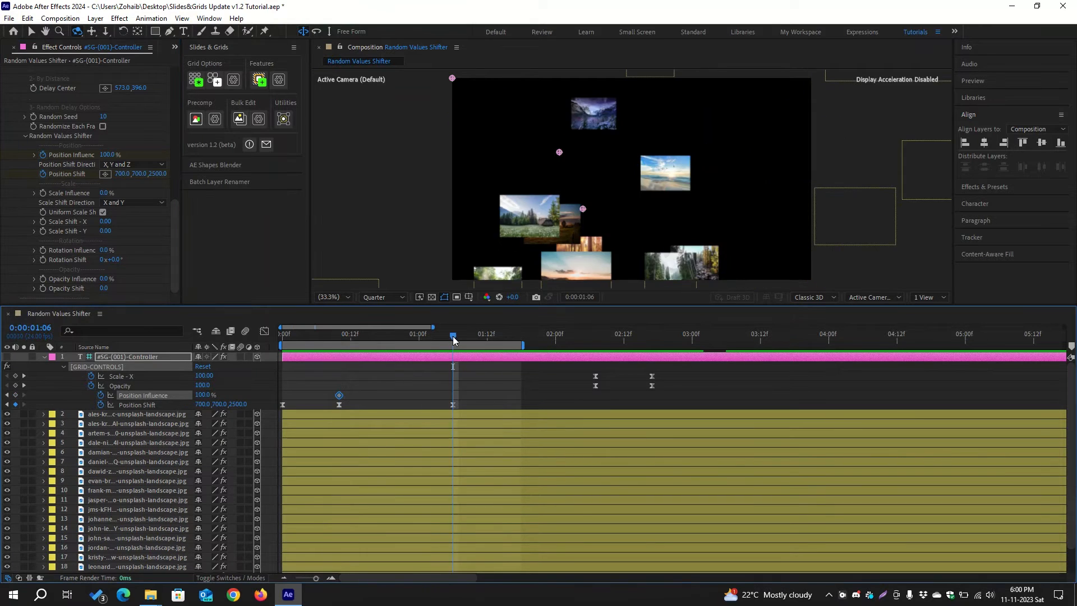
{"action": "left_click", "coordinate": [206, 395]}
{"action": "type", "text": "0"}
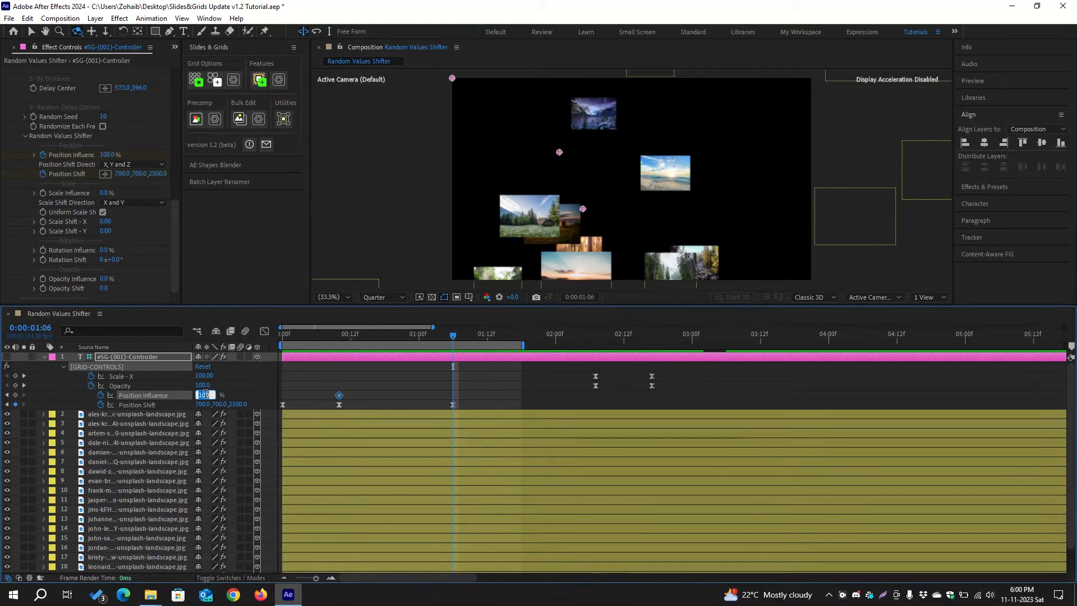
{"action": "key", "text": "Return"}
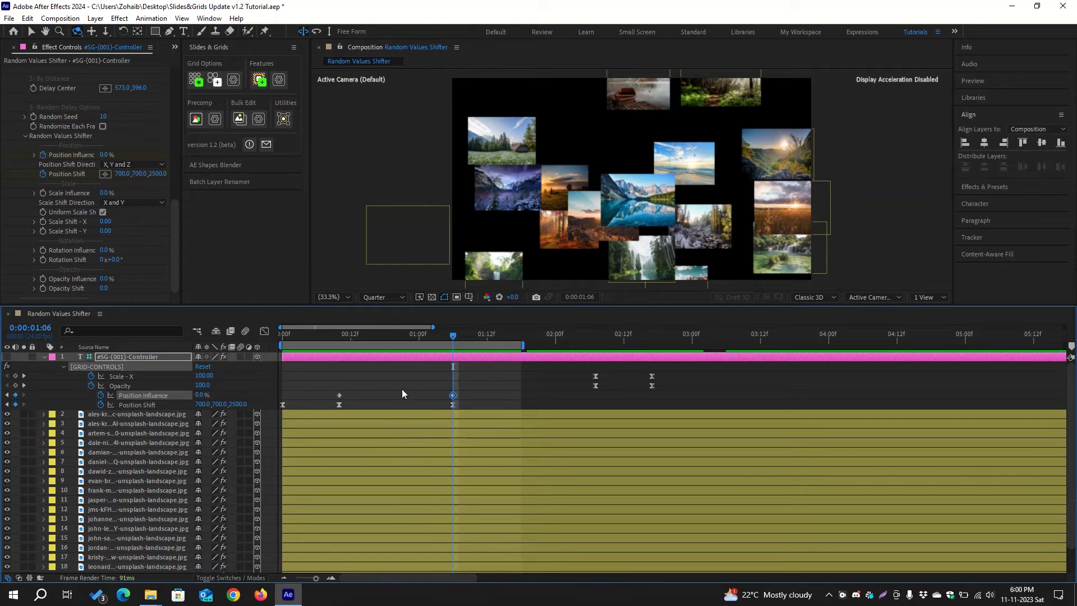
- Apply Easy Ease to both Position Influence keyframes and lengthen the first keyframe's outgoing ease in the speed graph
{"action": "left_click_drag", "start_coordinate": [468, 385], "coordinate": [332, 397]}
{"action": "key", "text": "F9"}
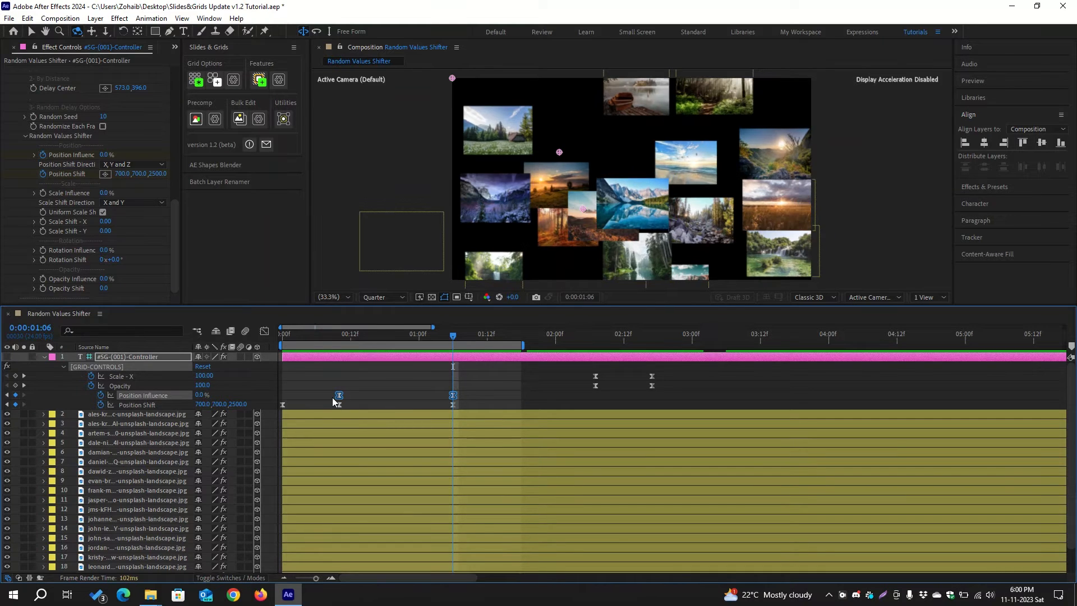
{"action": "key", "text": "shift+F3"}
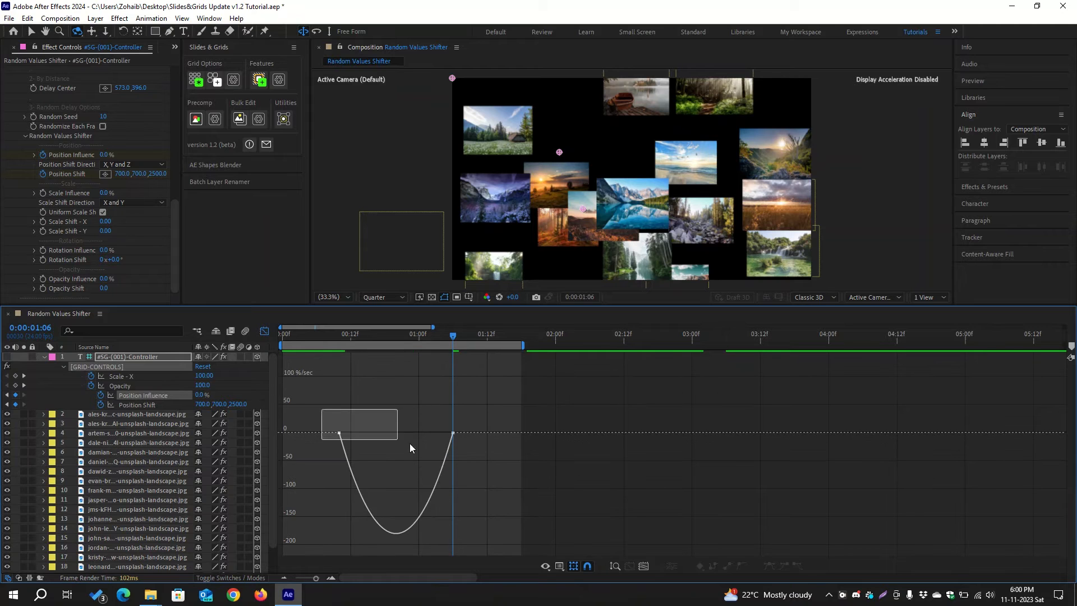
{"action": "left_click_drag", "start_coordinate": [410, 443], "coordinate": [467, 456]}
{"action": "left_click_drag", "start_coordinate": [357, 432], "coordinate": [385, 434]}
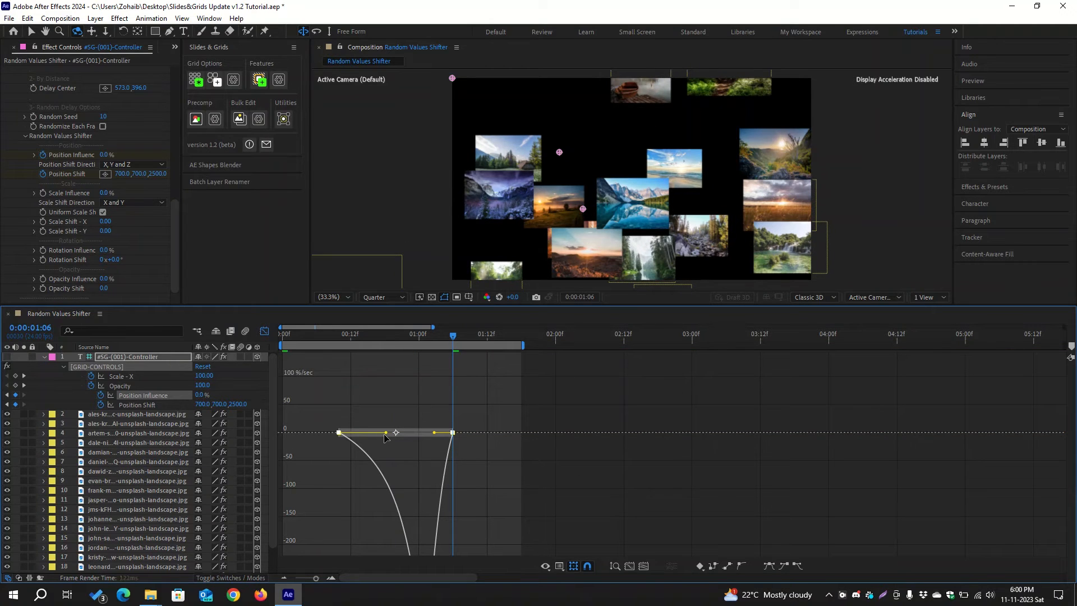
- Return to the keyframe view, preview the Position Influence animation and scrub to 0:00:01:15
{"action": "left_click", "coordinate": [264, 331]}
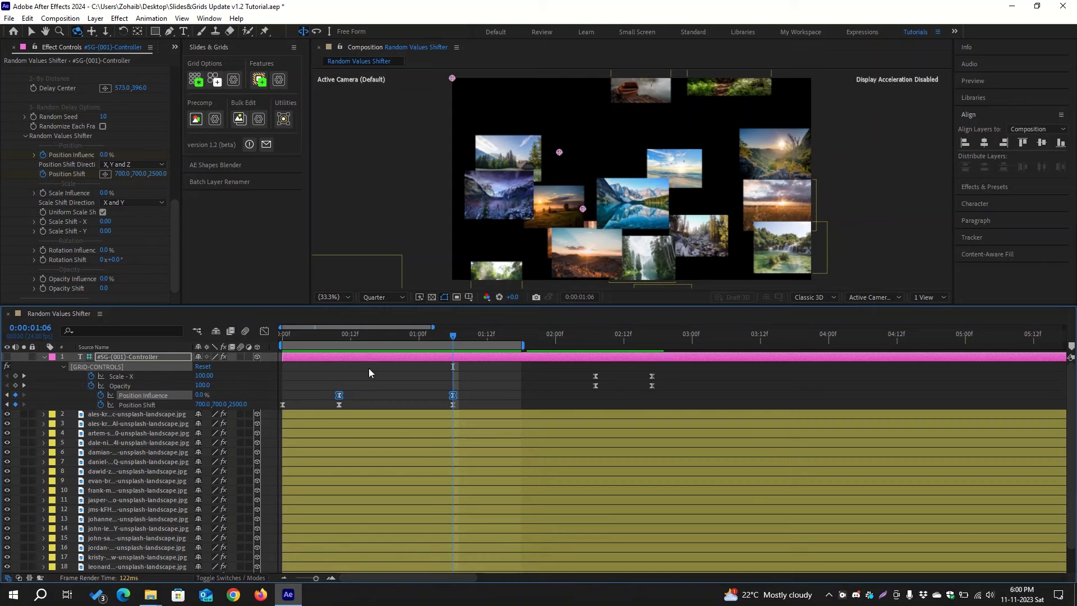
{"action": "left_click", "coordinate": [468, 386]}
{"action": "key", "text": "space"}
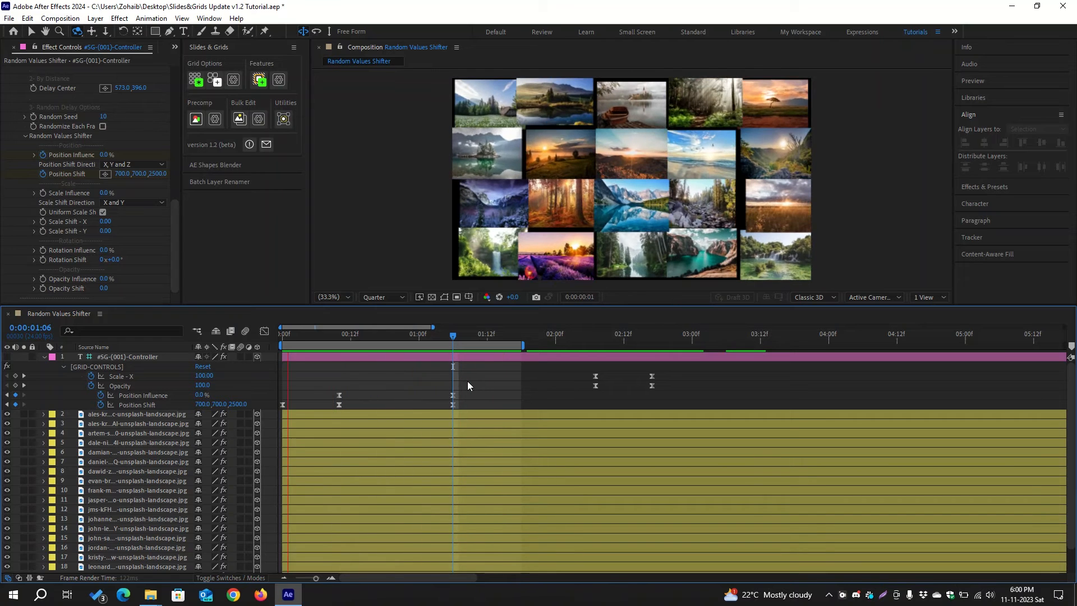
{"action": "key", "text": "space"}
{"action": "left_click_drag", "start_coordinate": [346, 334], "coordinate": [503, 346]}
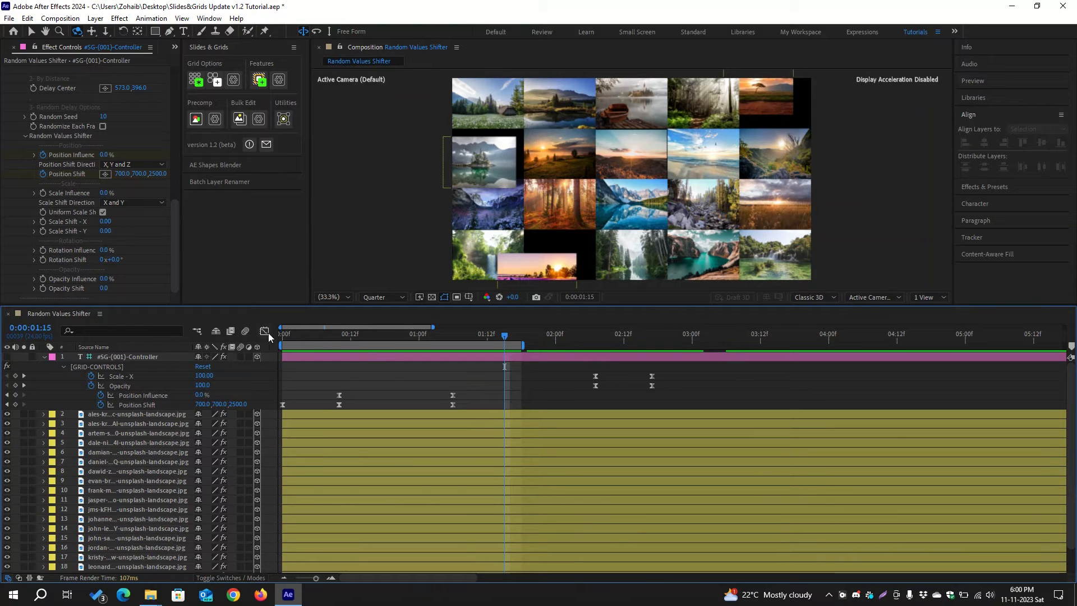
- Move the work area to start at about 0:00:01:21 and shift the Scale - X and Opacity keyframes past the four-second mark
{"action": "scroll", "coordinate": [428, 382], "scroll_direction": "down", "scroll_amount": 3}
{"action": "left_click_drag", "start_coordinate": [338, 346], "coordinate": [453, 379]}
{"action": "scroll", "coordinate": [382, 385], "scroll_direction": "up", "scroll_amount": 3}
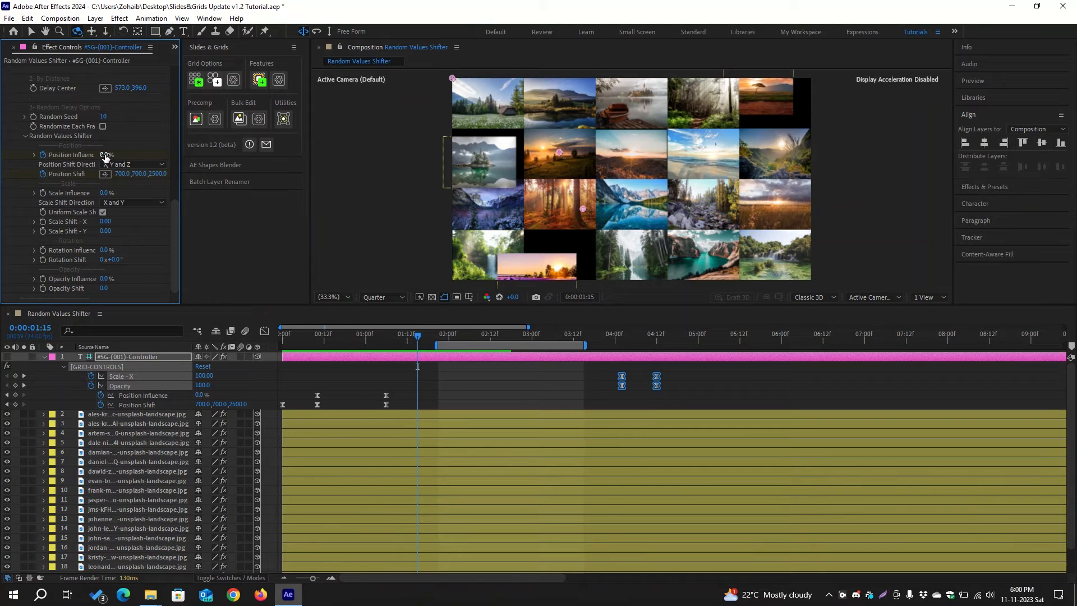
- Set Scale Influence to 100% and Scale Shift - X to 50, and move the current time to 0:00:01:21
{"action": "left_click_drag", "start_coordinate": [106, 195], "coordinate": [154, 193]}
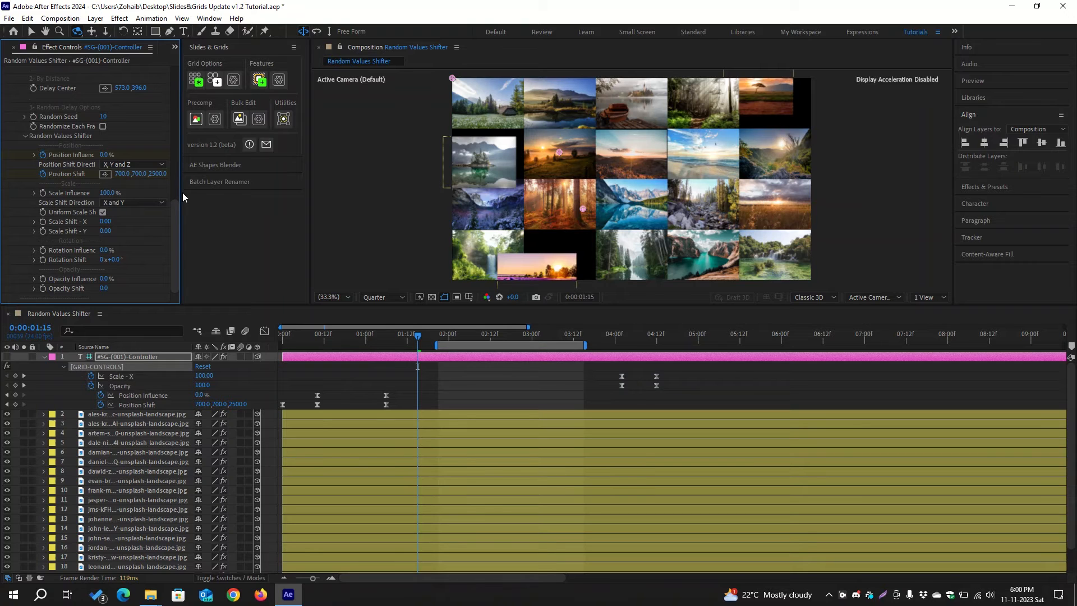
{"action": "left_click", "coordinate": [139, 204]}
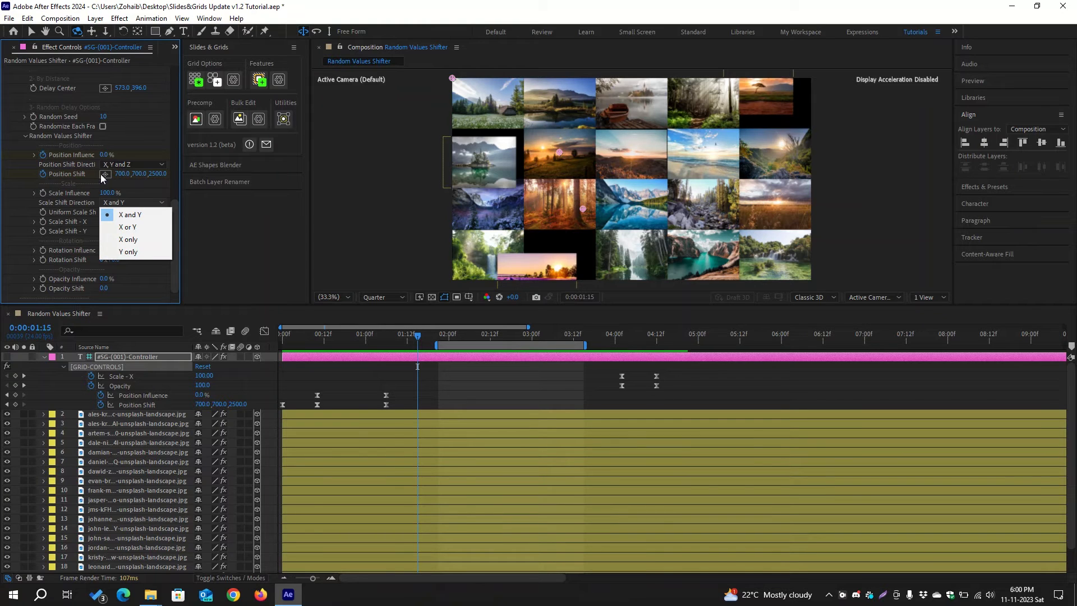
{"action": "left_click", "coordinate": [76, 194]}
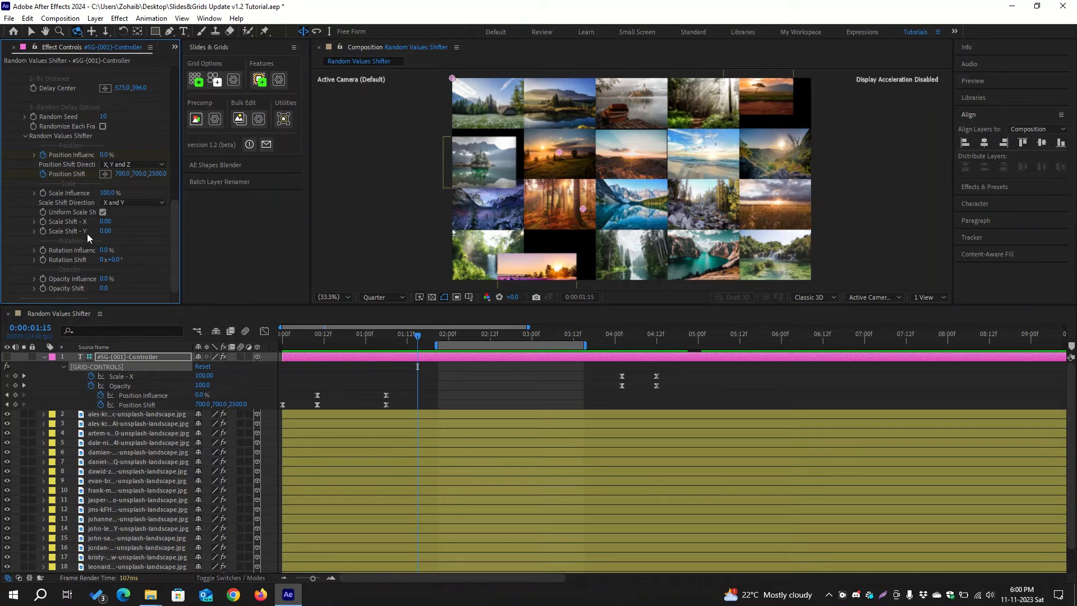
{"action": "left_click", "coordinate": [107, 222]}
{"action": "key", "text": "Return"}
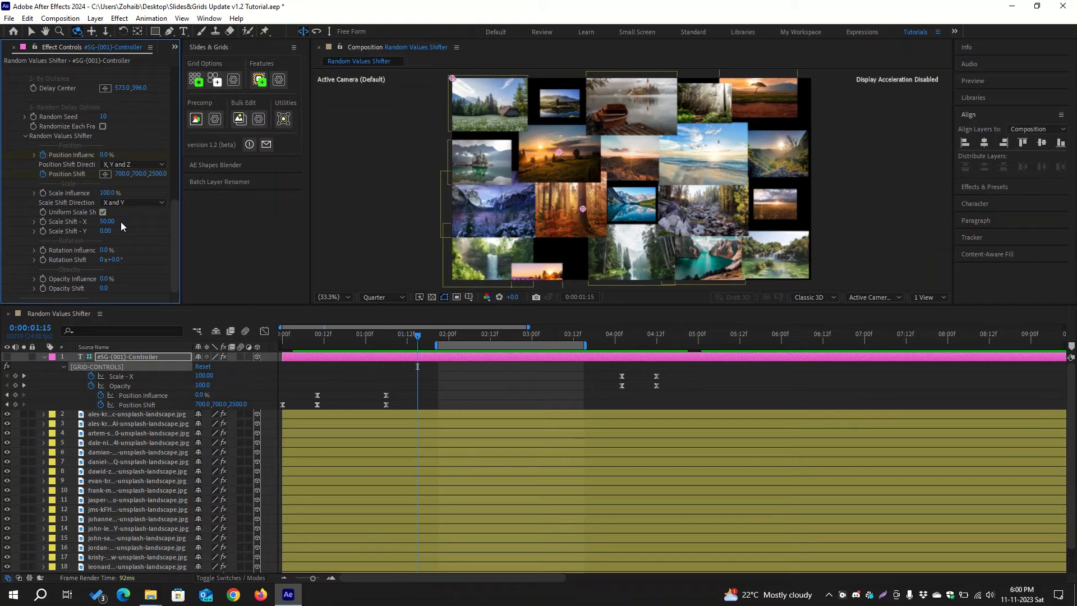
{"action": "left_click", "coordinate": [443, 337]}
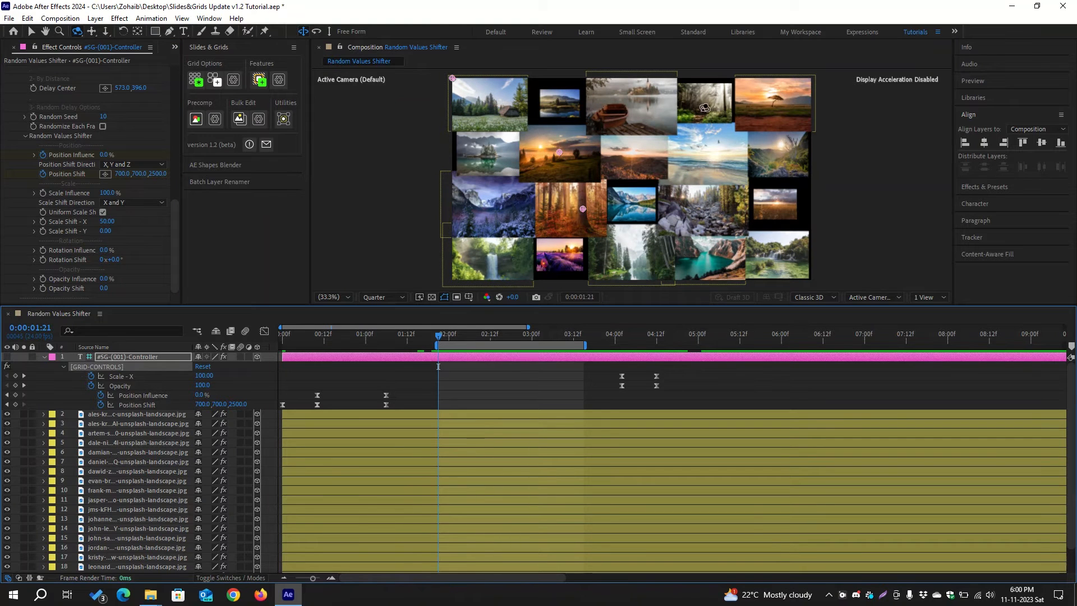
- Turn off Uniform Scale Shift and set Scale Shift - Y to 50
{"action": "left_click", "coordinate": [102, 212]}
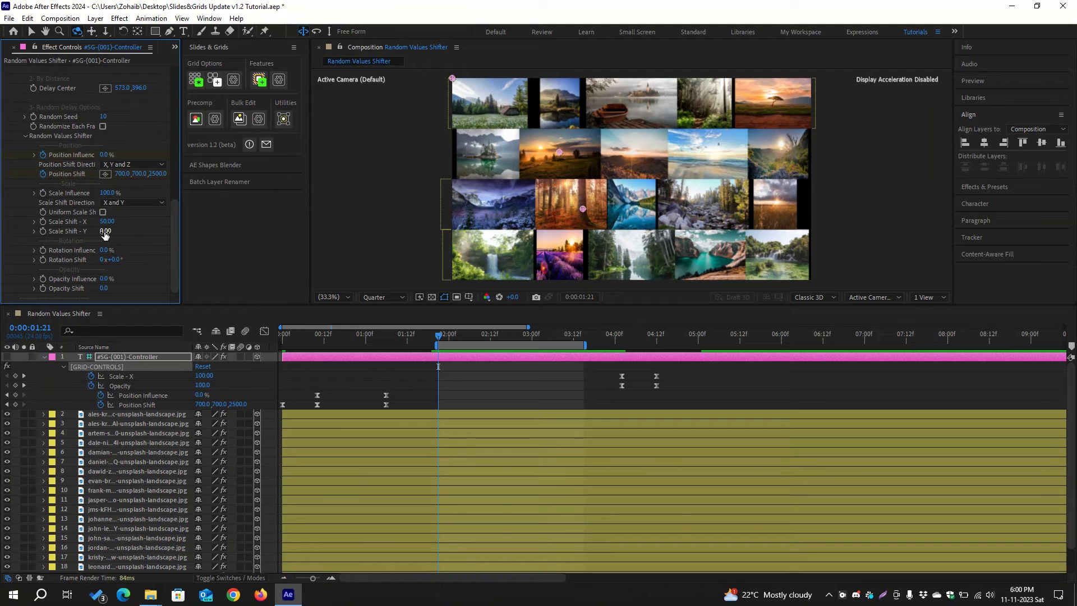
{"action": "left_click", "coordinate": [104, 231]}
{"action": "type", "text": "50"}
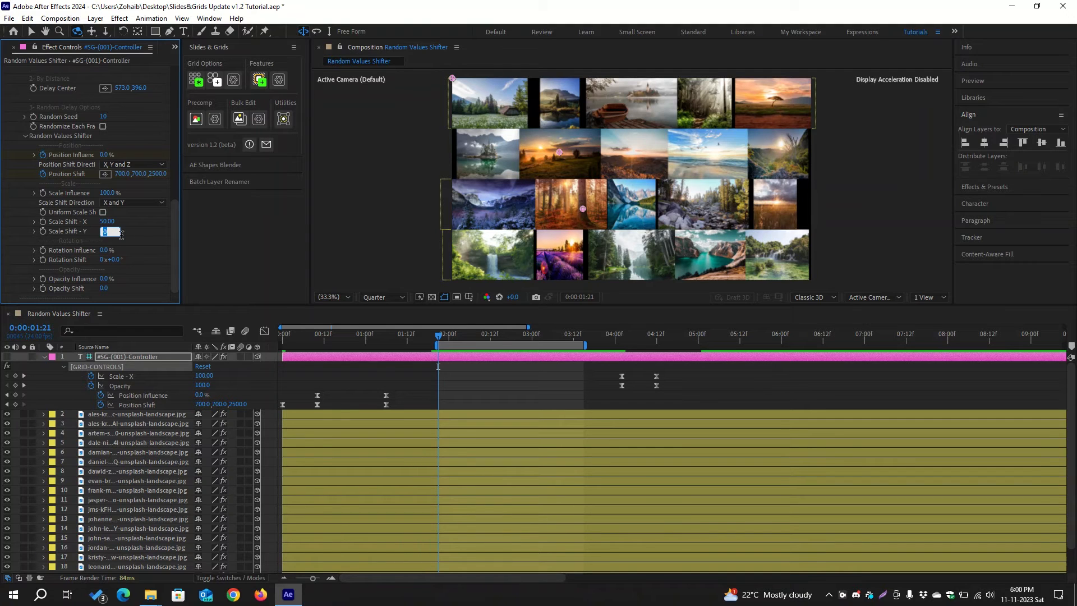
{"action": "key", "text": "Return"}
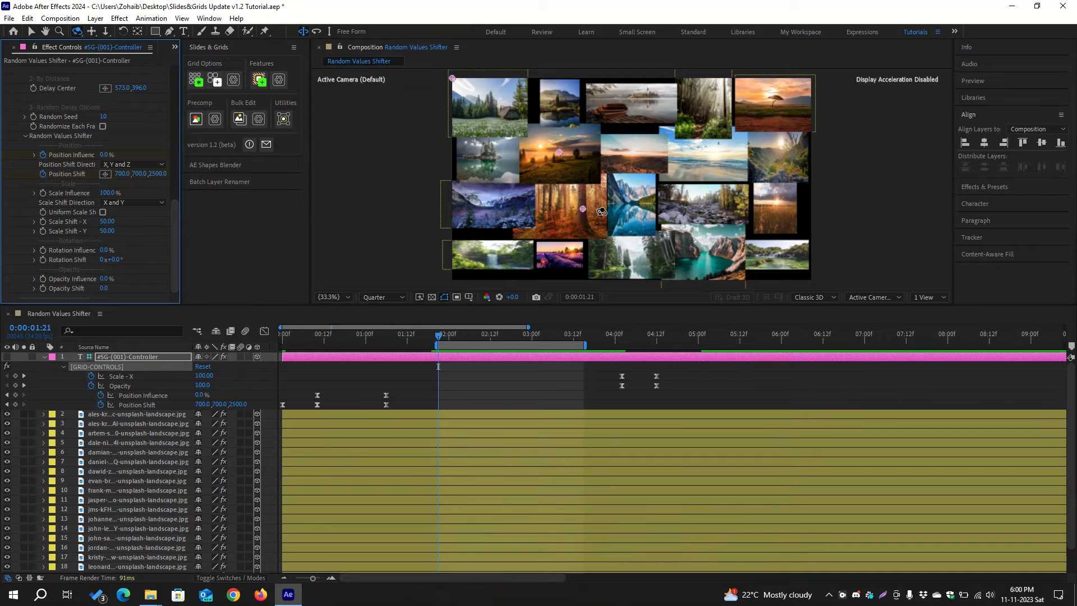
- Try the X or Y, X only and Y only scale shift directions, and restore X and Y
{"action": "key", "text": "v"}
{"action": "left_click", "coordinate": [123, 202]}
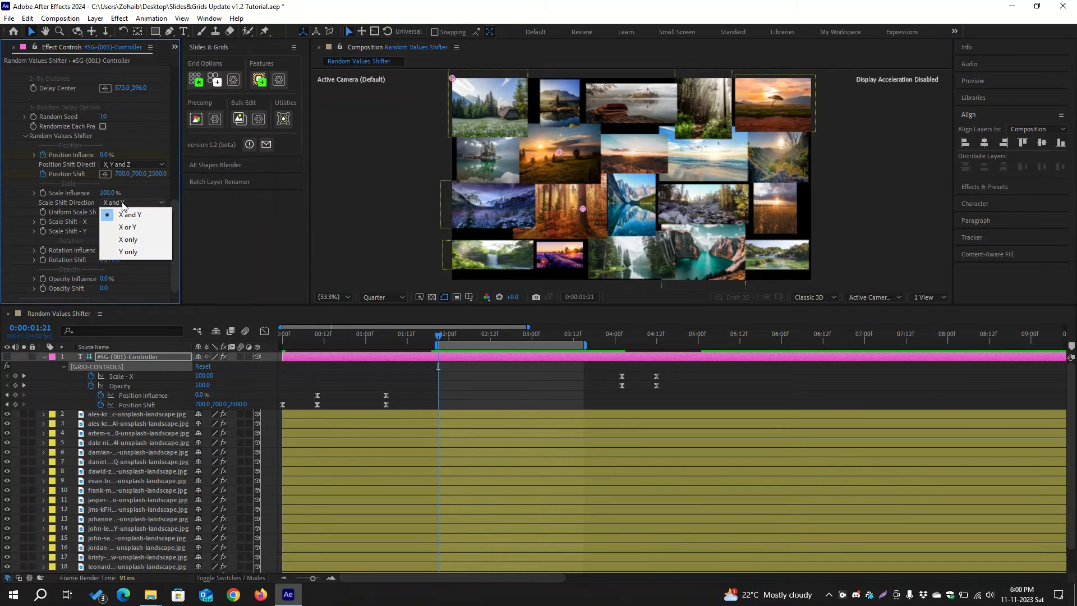
{"action": "left_click", "coordinate": [145, 227]}
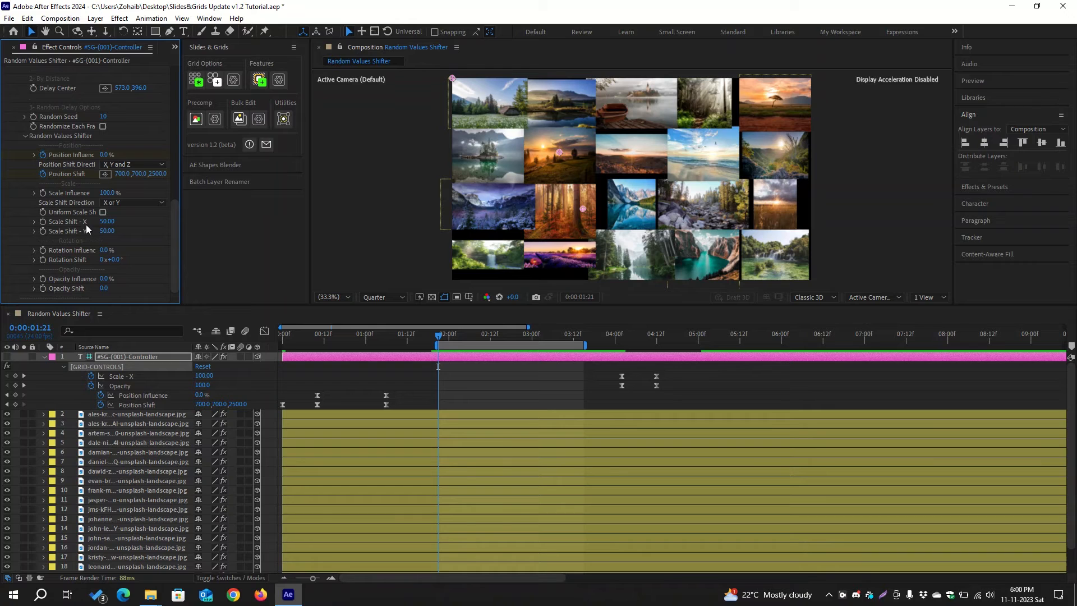
{"action": "left_click", "coordinate": [129, 203]}
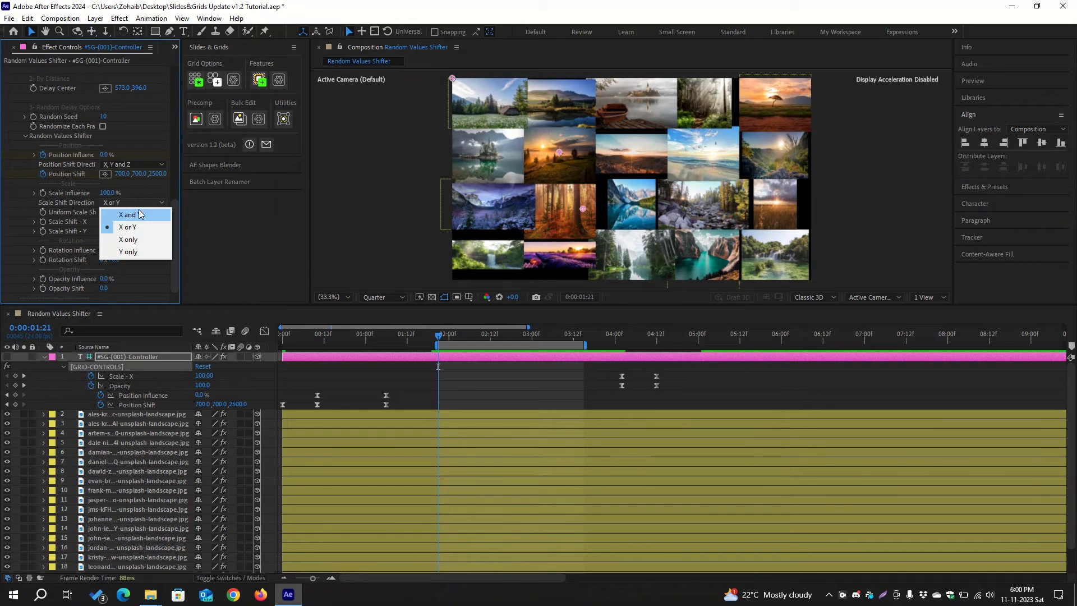
{"action": "left_click", "coordinate": [151, 241]}
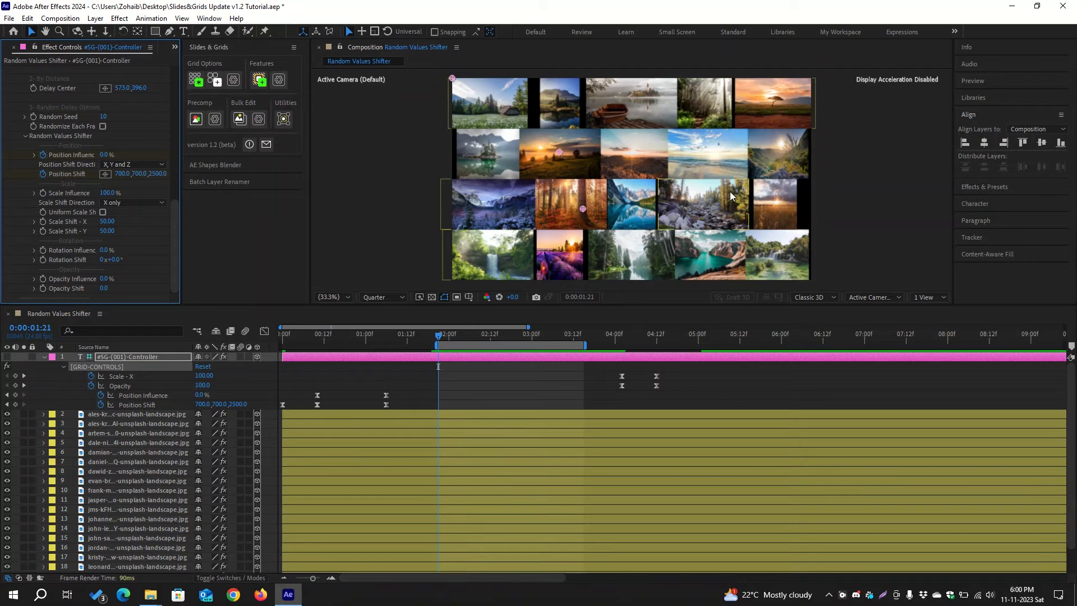
{"action": "left_click", "coordinate": [131, 203]}
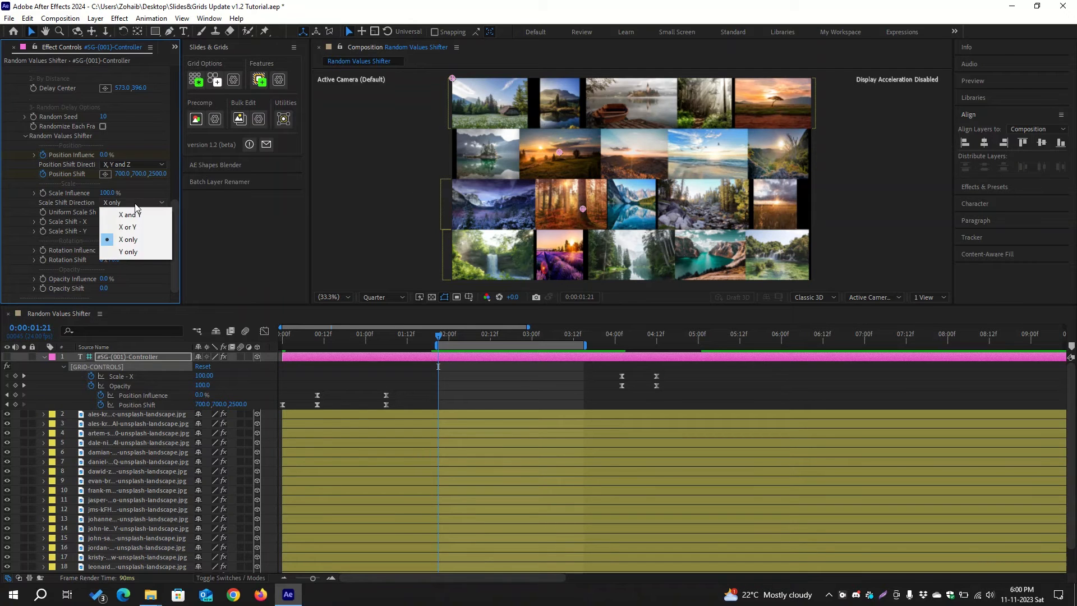
{"action": "left_click", "coordinate": [138, 257]}
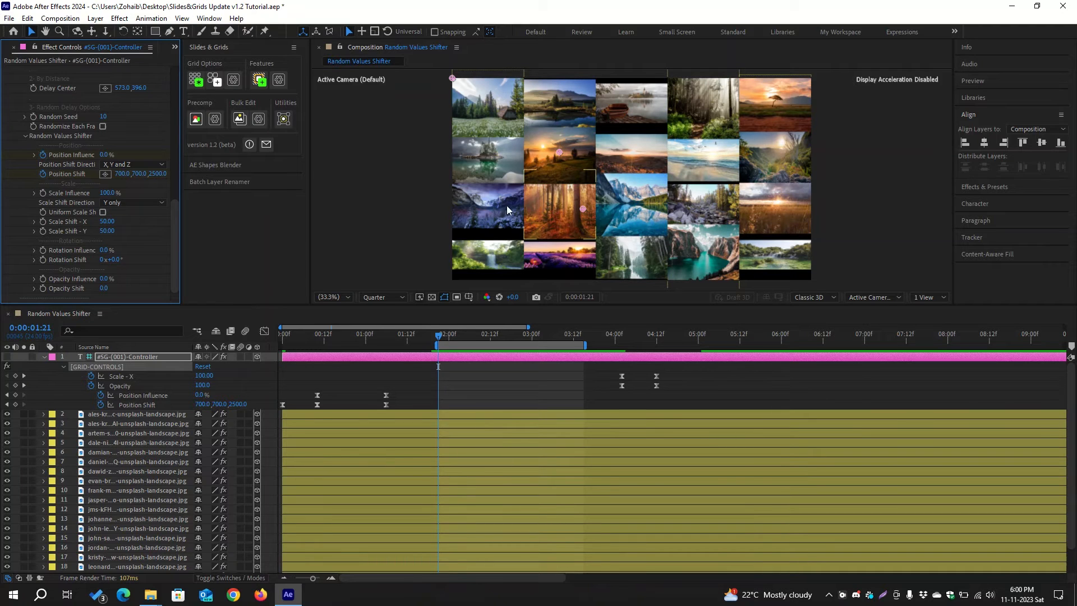
{"action": "left_click", "coordinate": [143, 203]}
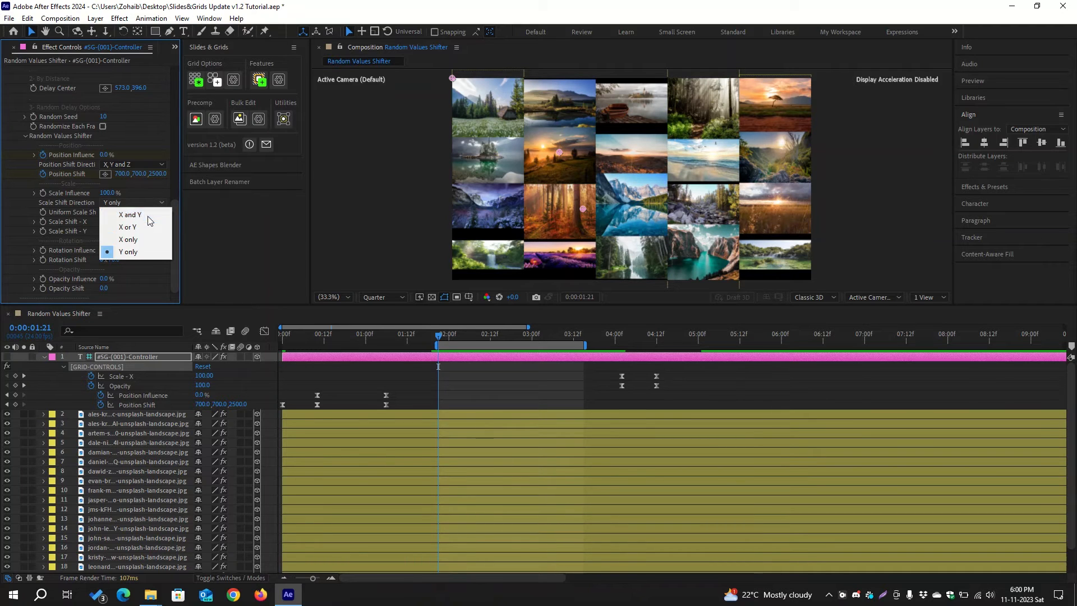
{"action": "left_click", "coordinate": [147, 217]}
- Turn Uniform Scale Shift back on and set Scale Shift - X to 100
{"action": "left_click", "coordinate": [102, 212]}
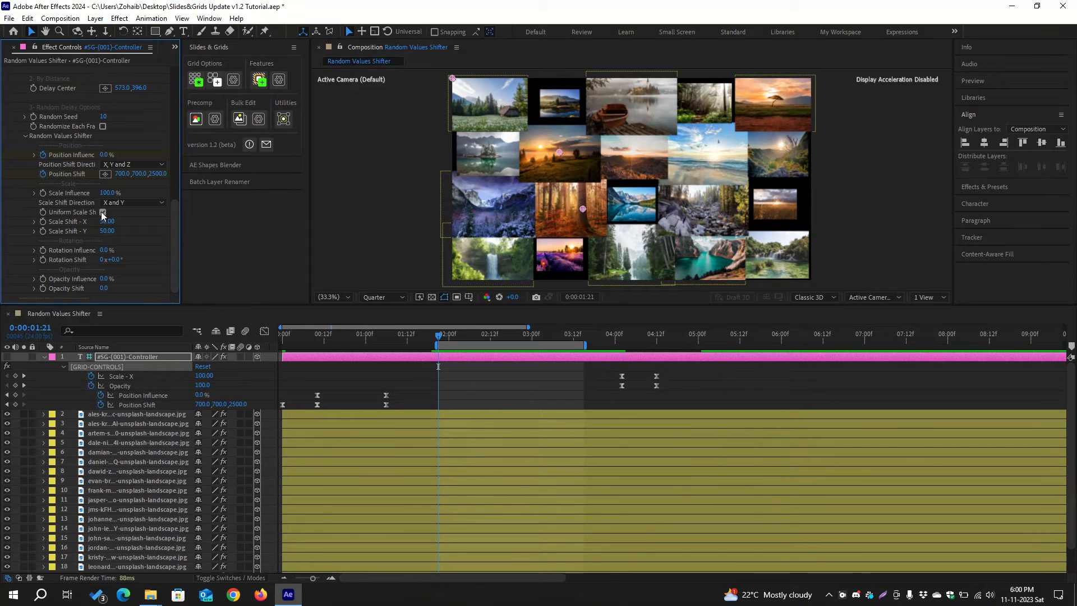
{"action": "scroll", "coordinate": [92, 217], "scroll_direction": "up", "scroll_amount": 4}
{"action": "scroll", "coordinate": [92, 222], "scroll_direction": "up", "scroll_amount": 7}
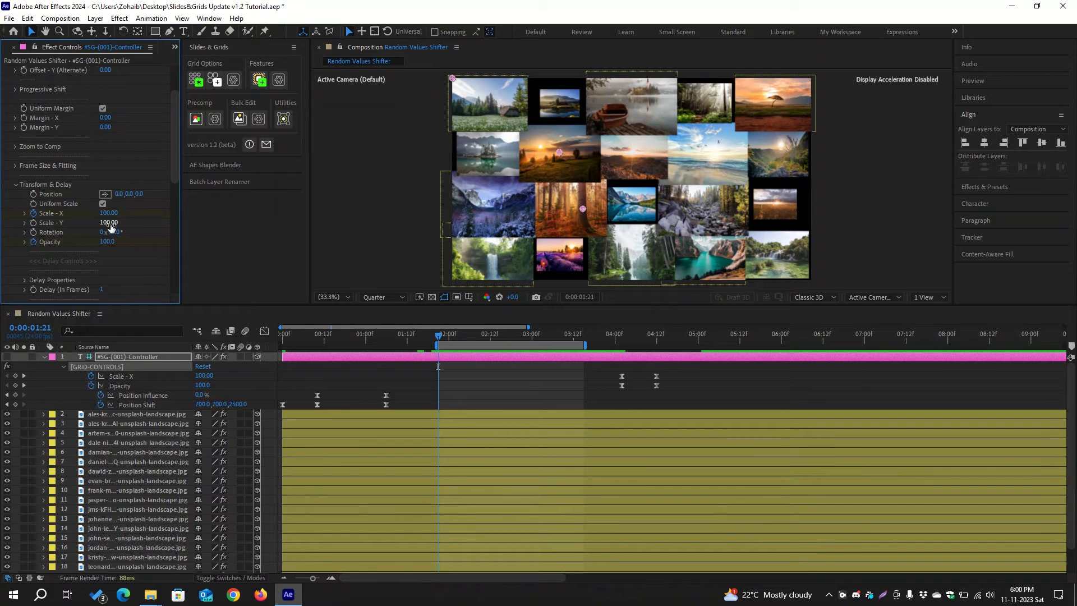
{"action": "scroll", "coordinate": [112, 227], "scroll_direction": "down", "scroll_amount": 12}
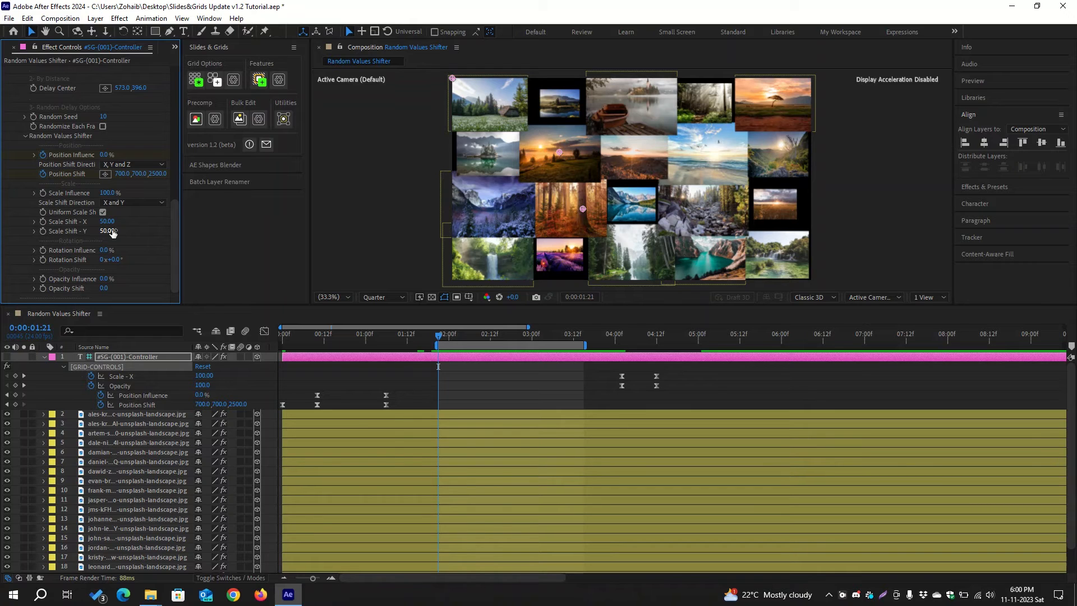
{"action": "left_click", "coordinate": [107, 221]}
{"action": "type", "text": "100"}
{"action": "key", "text": "Return"}
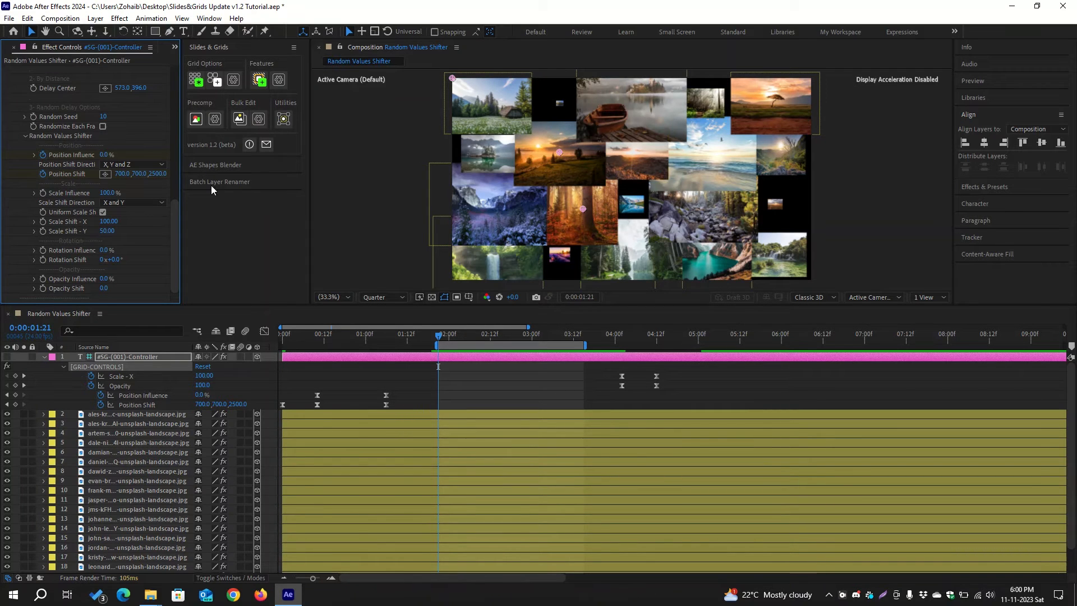
- Try a Scale-X of 0 in the grid's Transform & Delay settings, and undo it
{"action": "scroll", "coordinate": [136, 194], "scroll_direction": "up", "scroll_amount": 10}
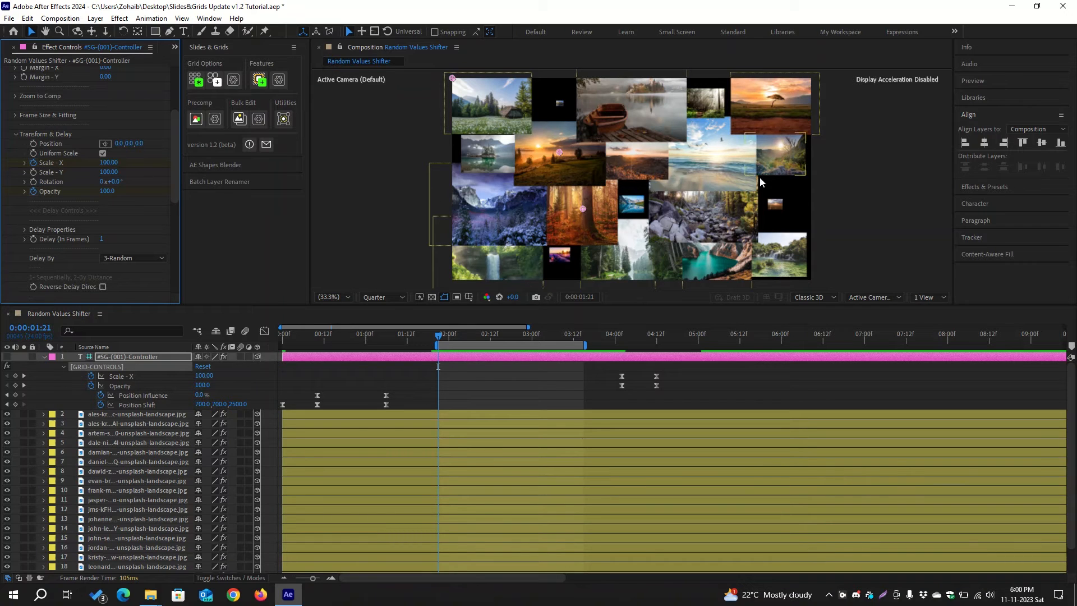
{"action": "scroll", "coordinate": [116, 199], "scroll_direction": "down", "scroll_amount": 6}
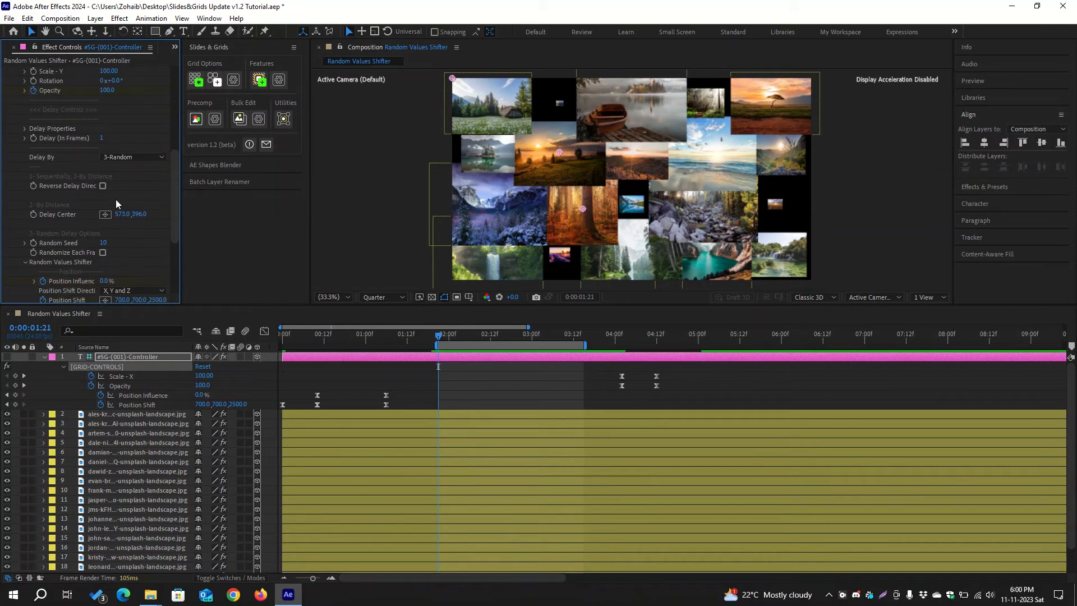
{"action": "scroll", "coordinate": [115, 270], "scroll_direction": "up", "scroll_amount": 7}
{"action": "left_click", "coordinate": [115, 188]}
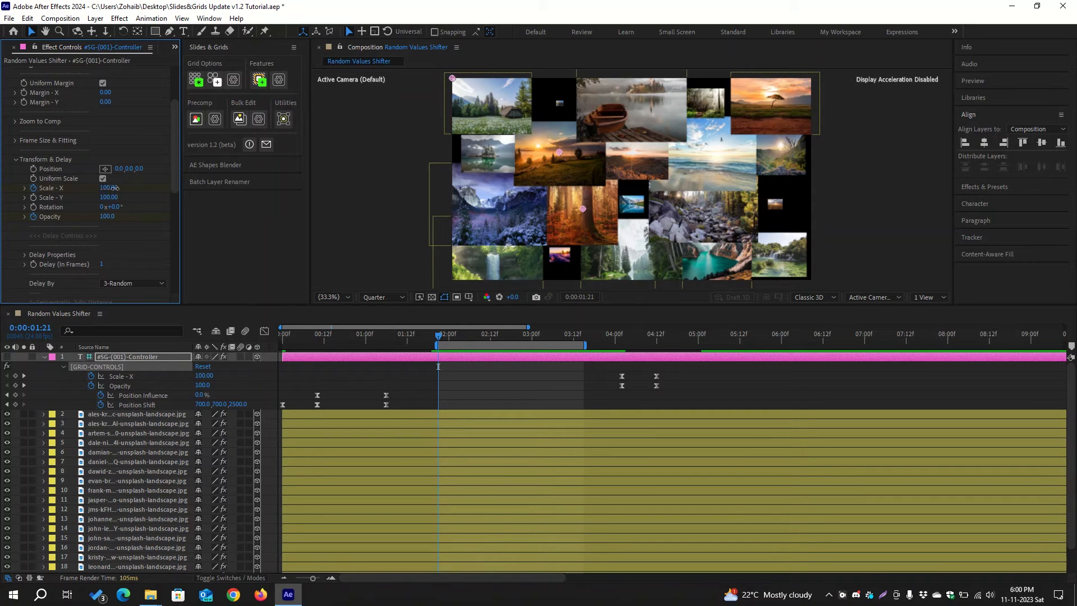
{"action": "type", "text": "0"}
{"action": "key", "text": "Return"}
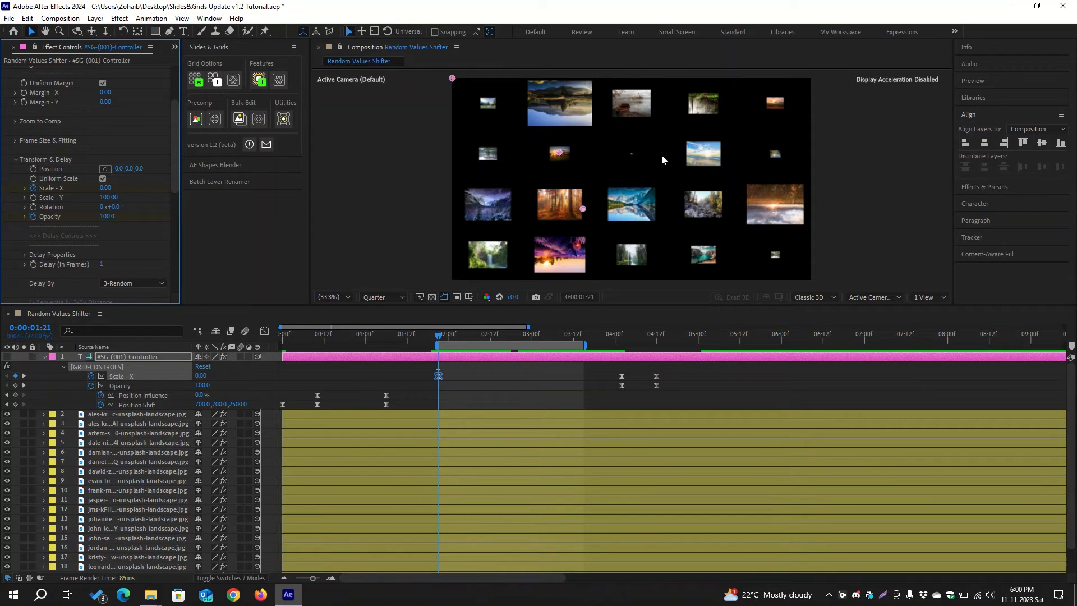
{"action": "key", "text": "ctrl+z"}
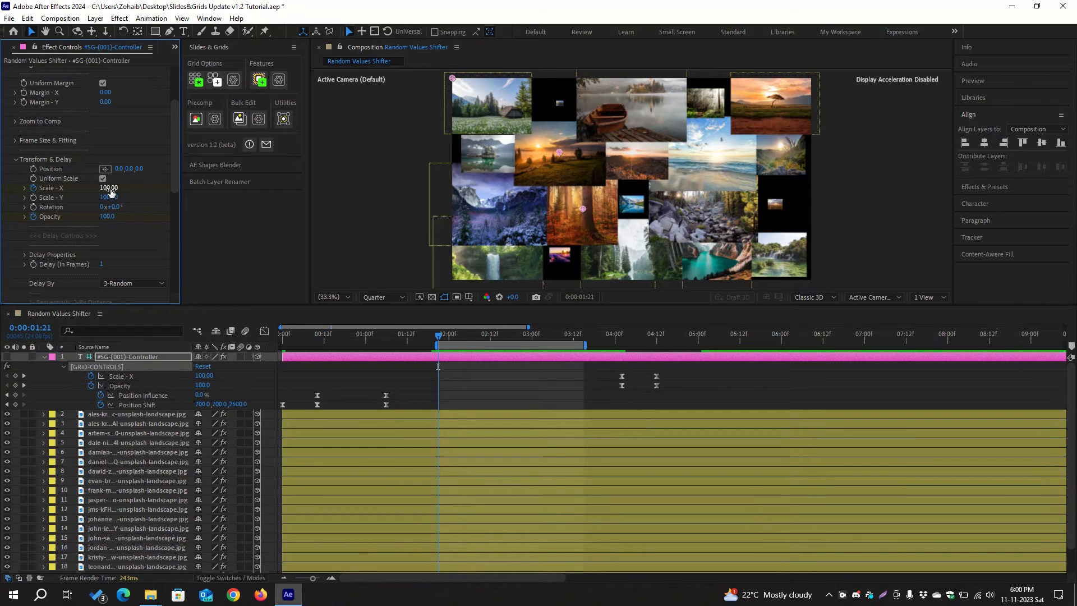
- Set the Random Values Shifter's Scale Influence to 0%
{"action": "scroll", "coordinate": [146, 209], "scroll_direction": "down", "scroll_amount": 8}
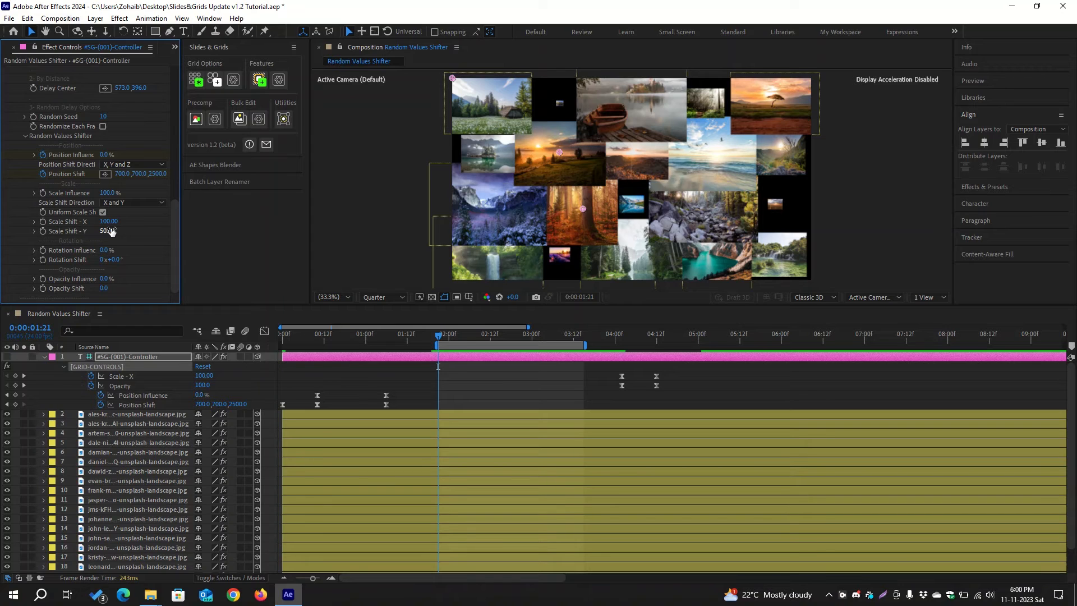
{"action": "left_click", "coordinate": [110, 193]}
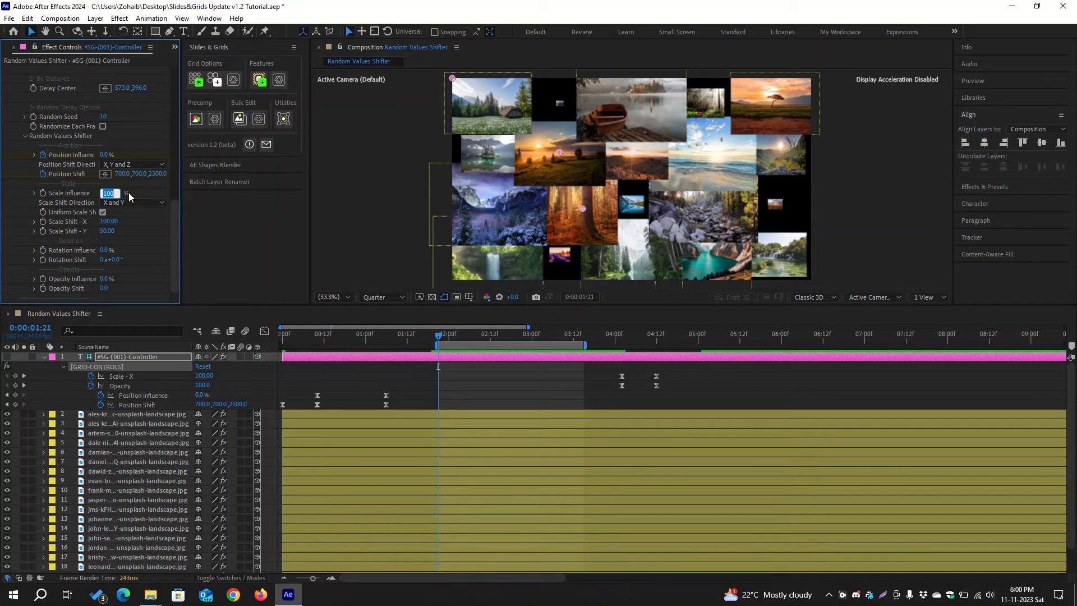
{"action": "type", "text": "0"}
{"action": "key", "text": "Return"}
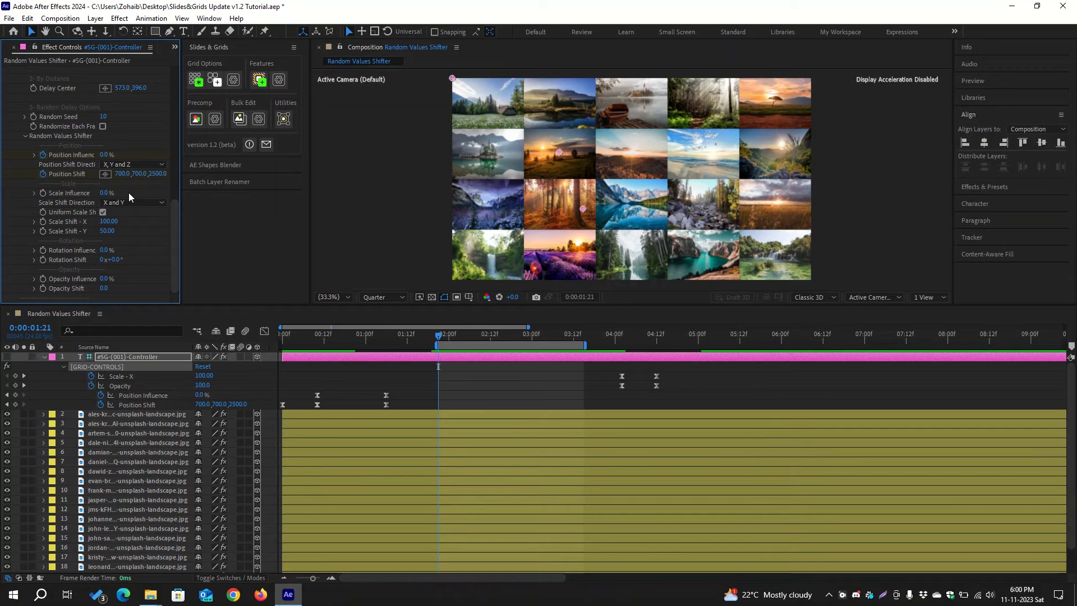
- Set Rotation Influence to 100% and Rotation Shift to 90° in the Random Values Shifter
{"action": "left_click", "coordinate": [106, 251]}
{"action": "type", "text": "100"}
{"action": "left_click_drag", "start_coordinate": [115, 259], "coordinate": [132, 261]}
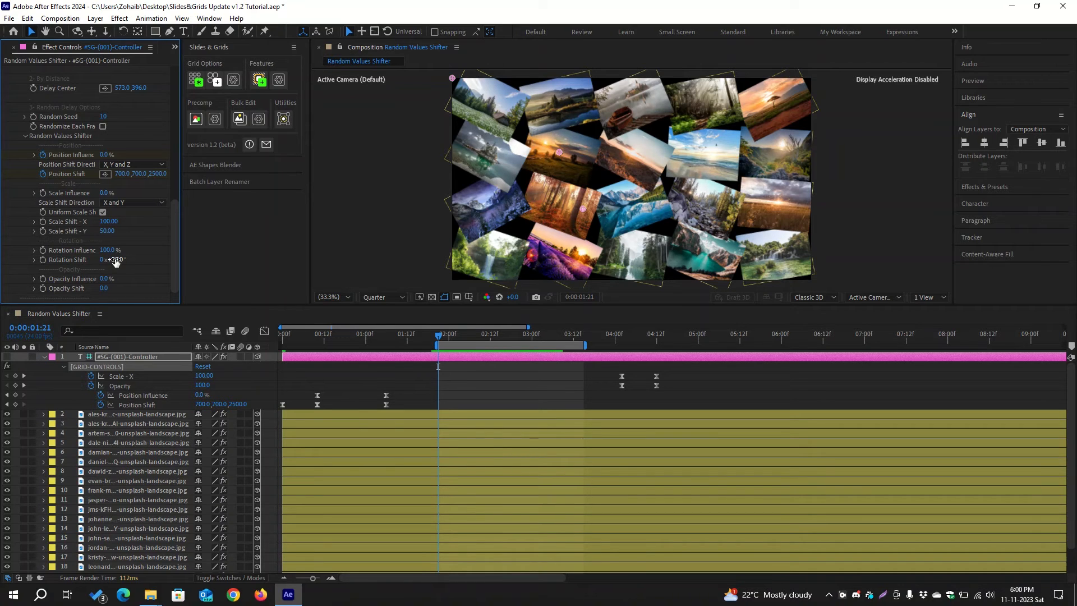
{"action": "left_click_drag", "start_coordinate": [118, 259], "coordinate": [131, 262]}
{"action": "left_click", "coordinate": [119, 260]}
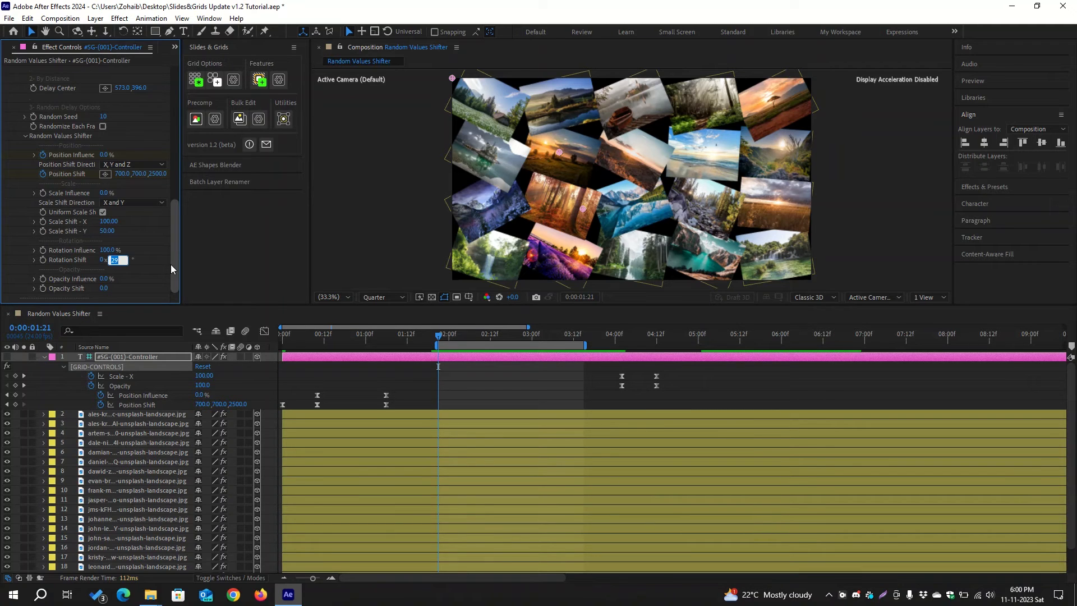
{"action": "type", "text": "90"}
{"action": "key", "text": "Return"}
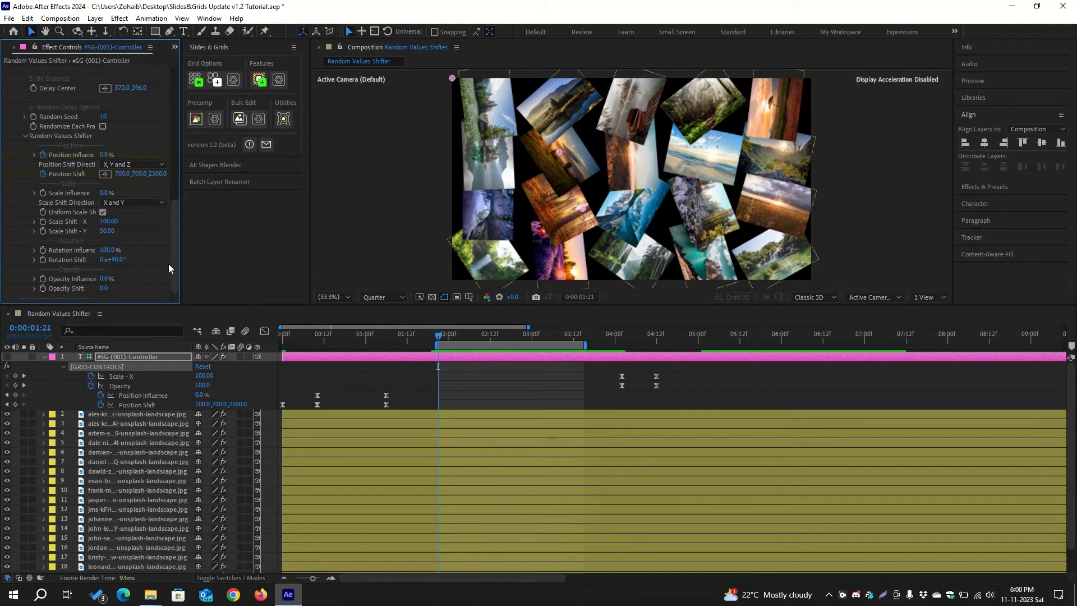
- Set the Random Values Shifter's Rotation Influence to 0%
{"action": "left_click", "coordinate": [107, 249]}
{"action": "type", "text": "0"}
{"action": "key", "text": "Return"}
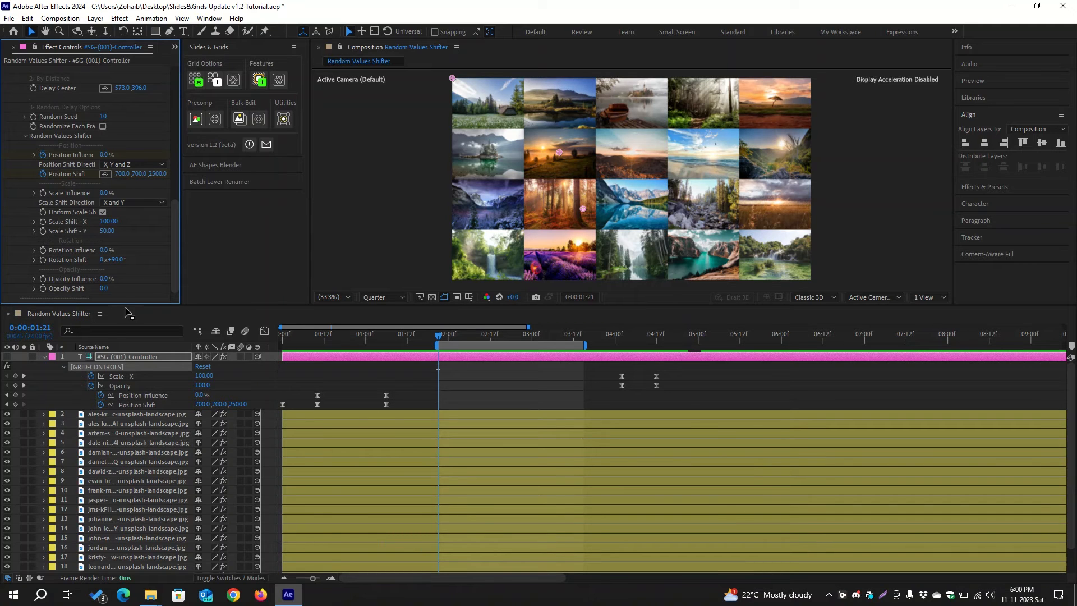
- Set Opacity Influence to 100% and Opacity Shift to 50 in the Random Values Shifter
{"action": "scroll", "coordinate": [112, 290], "scroll_direction": "up", "scroll_amount": 8}
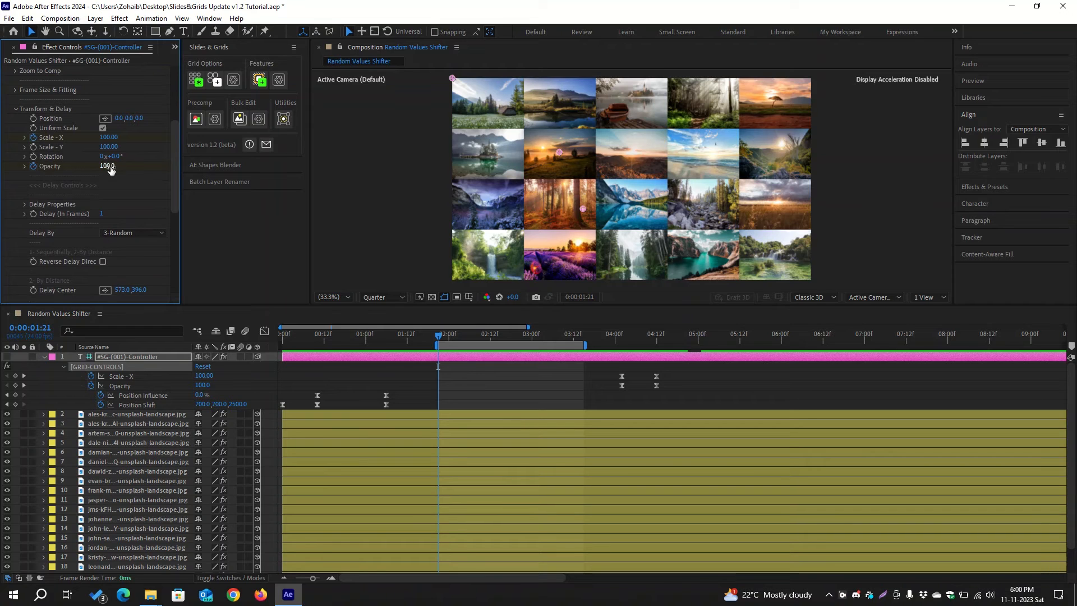
{"action": "scroll", "coordinate": [117, 189], "scroll_direction": "down", "scroll_amount": 8}
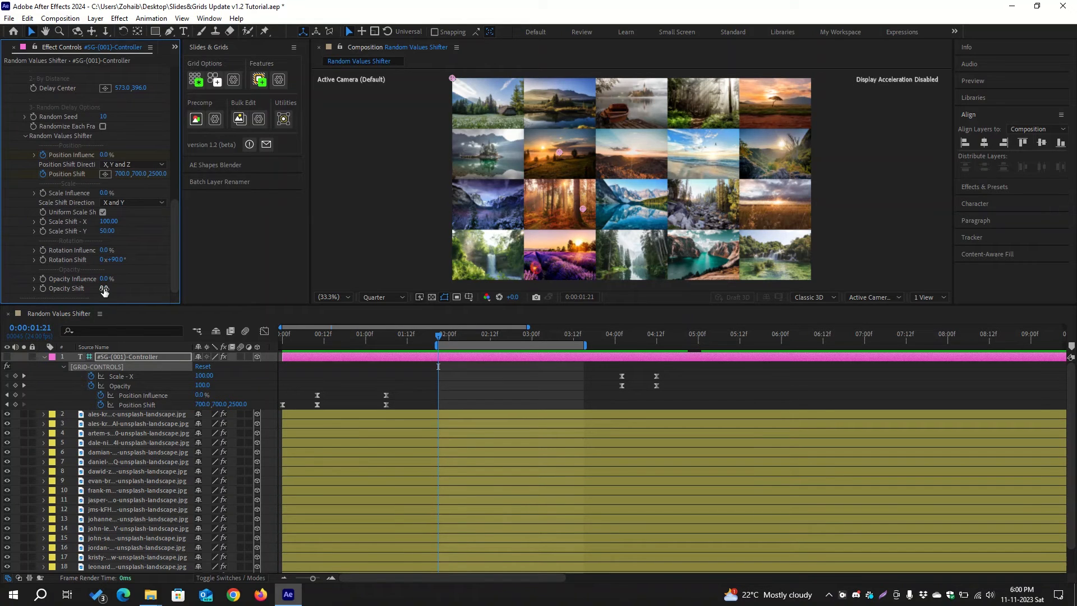
{"action": "left_click_drag", "start_coordinate": [103, 278], "coordinate": [164, 278]}
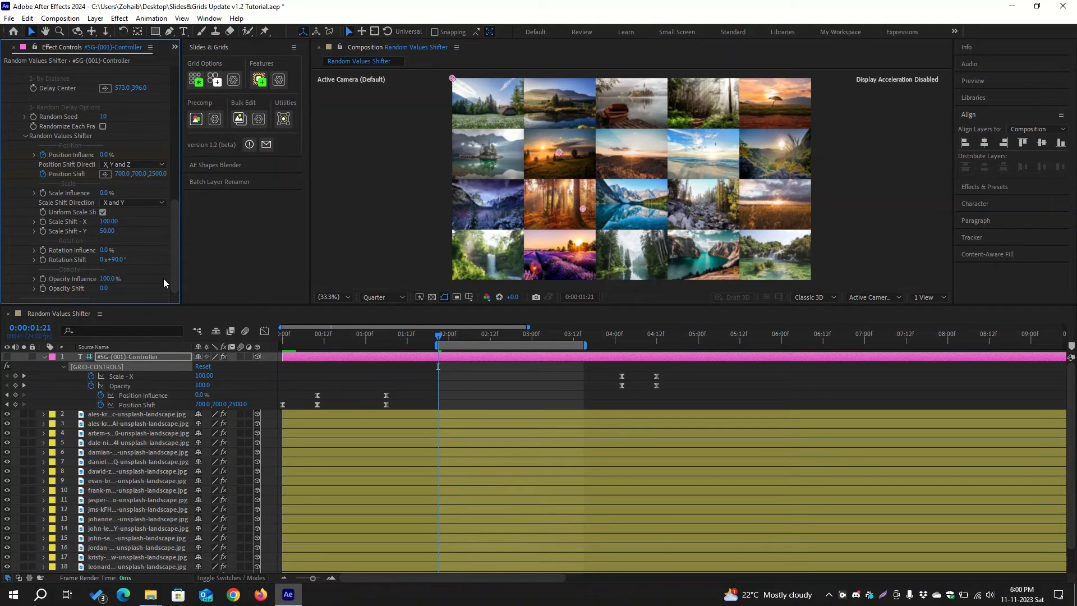
{"action": "left_click", "coordinate": [104, 289]}
{"action": "type", "text": "50"}
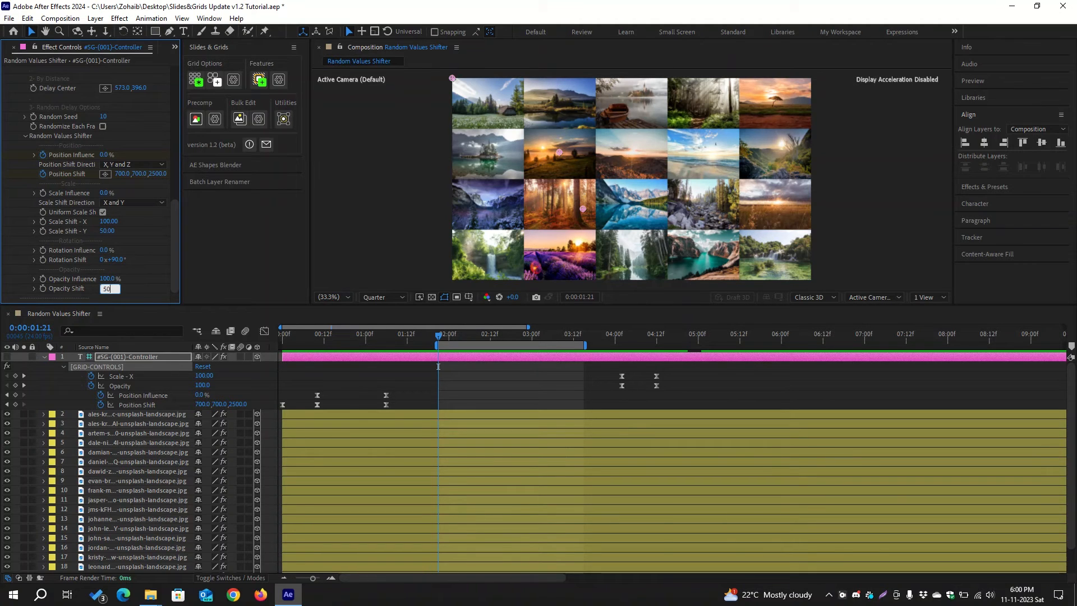
{"action": "key", "text": "Return"}
- Set the Random Values Shifter's Opacity Shift to 0
{"action": "scroll", "coordinate": [141, 284], "scroll_direction": "up", "scroll_amount": 6}
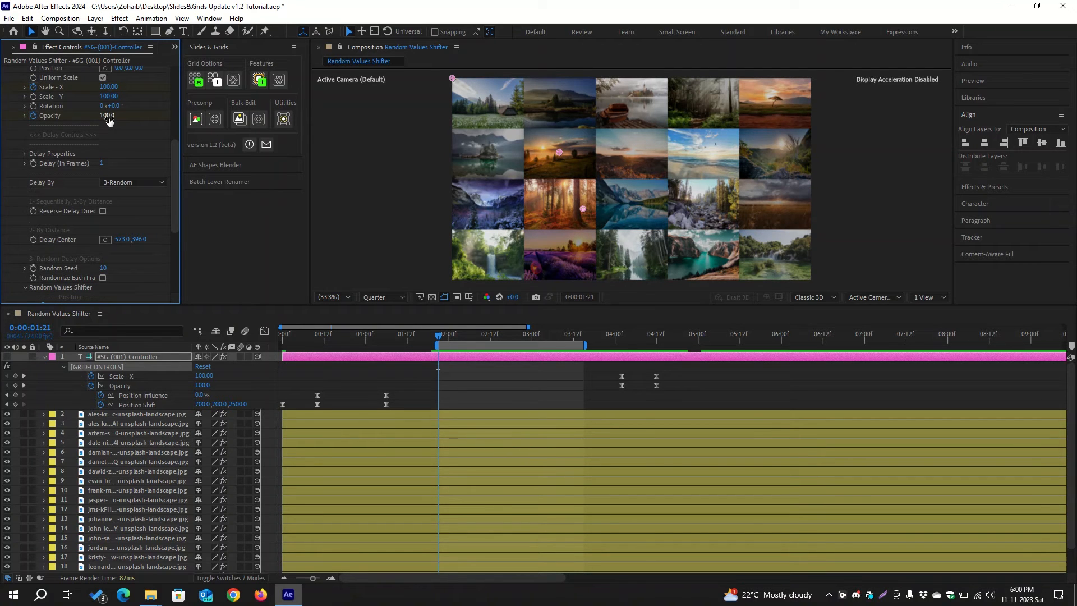
{"action": "scroll", "coordinate": [112, 129], "scroll_direction": "down", "scroll_amount": 4}
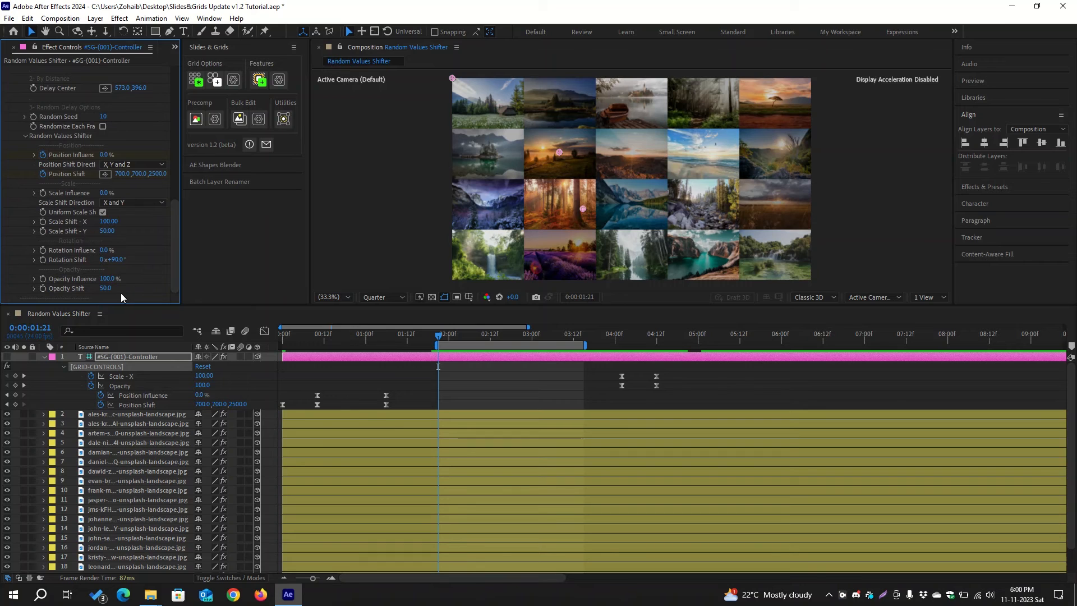
{"action": "left_click", "coordinate": [106, 288]}
{"action": "type", "text": "0"}
{"action": "key", "text": "Return"}
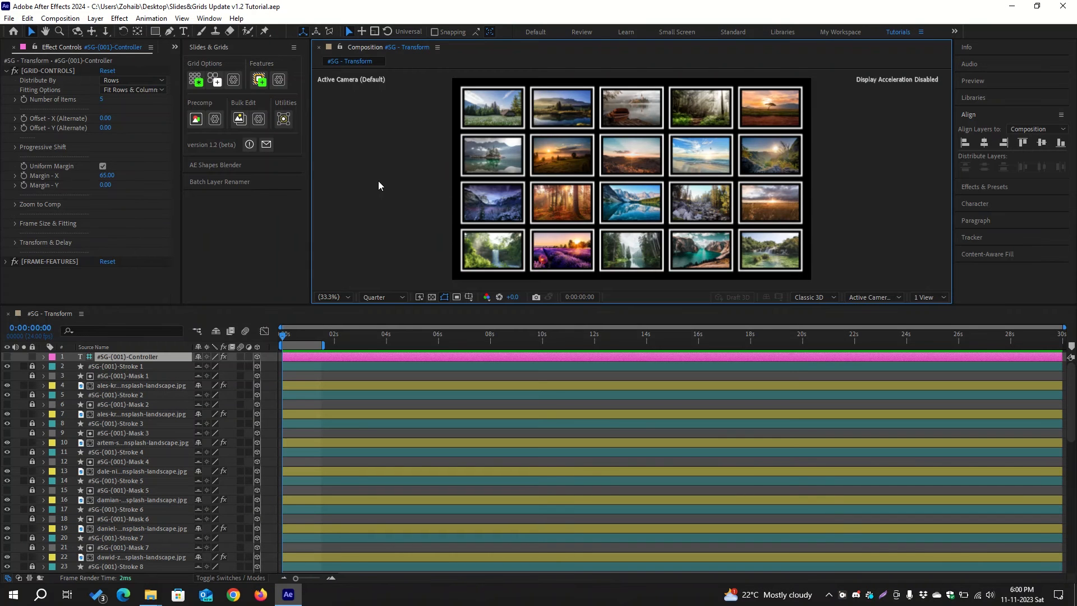
- Select the sunset hills image in the second row's middle cell and set its #SG - Transform Position to 0, 120, -200
{"action": "left_click", "coordinate": [634, 157]}
{"action": "left_click", "coordinate": [57, 91]}
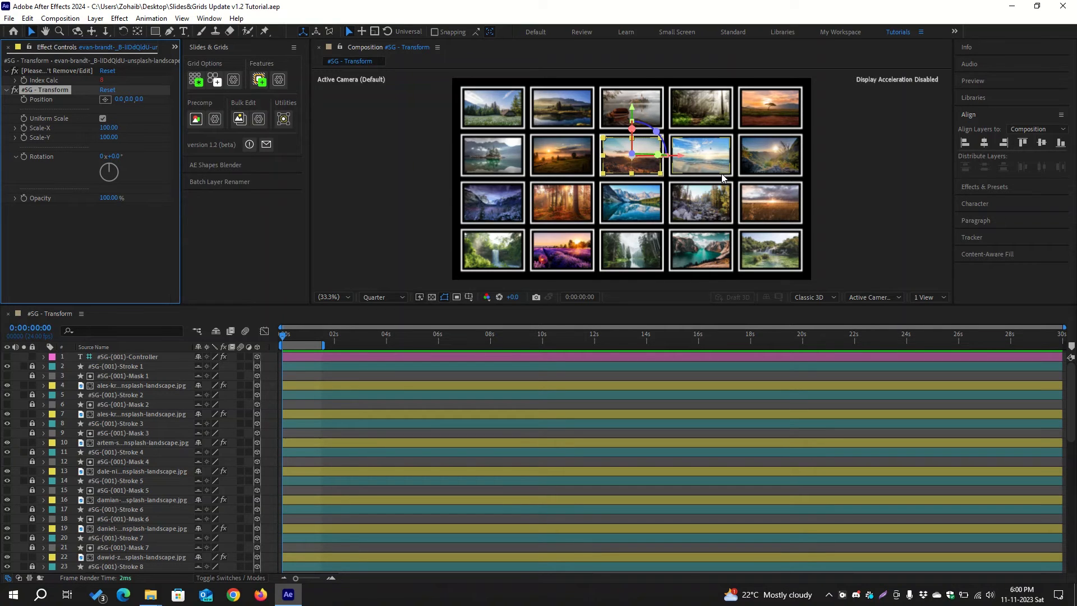
{"action": "left_click", "coordinate": [138, 100]}
{"action": "type", "text": "-200"}
{"action": "key", "text": "Return"}
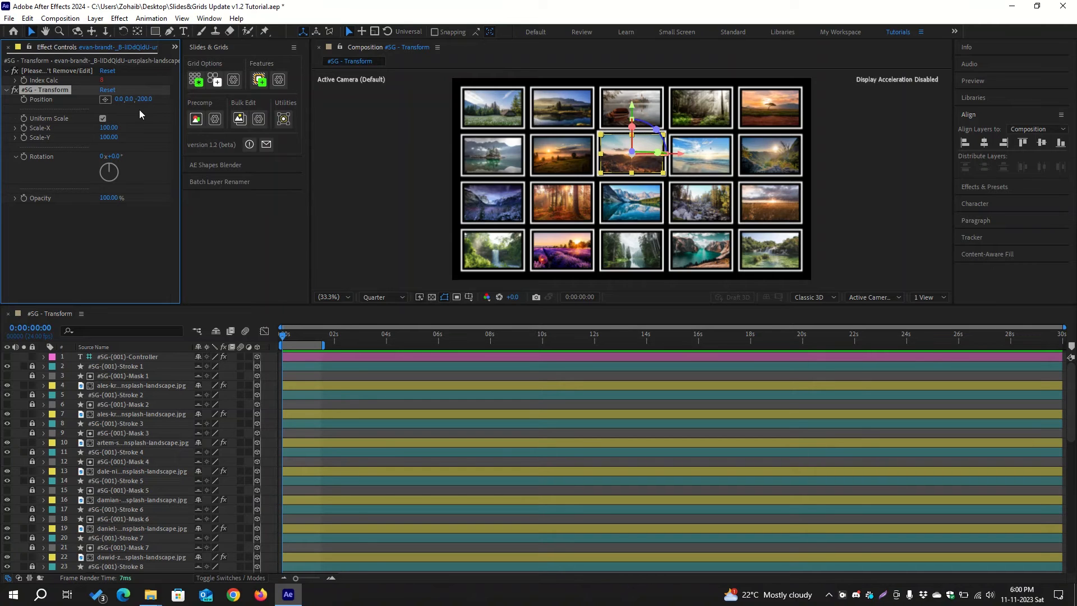
{"action": "left_click", "coordinate": [128, 100]}
{"action": "type", "text": "120"}
{"action": "key", "text": "Return"}
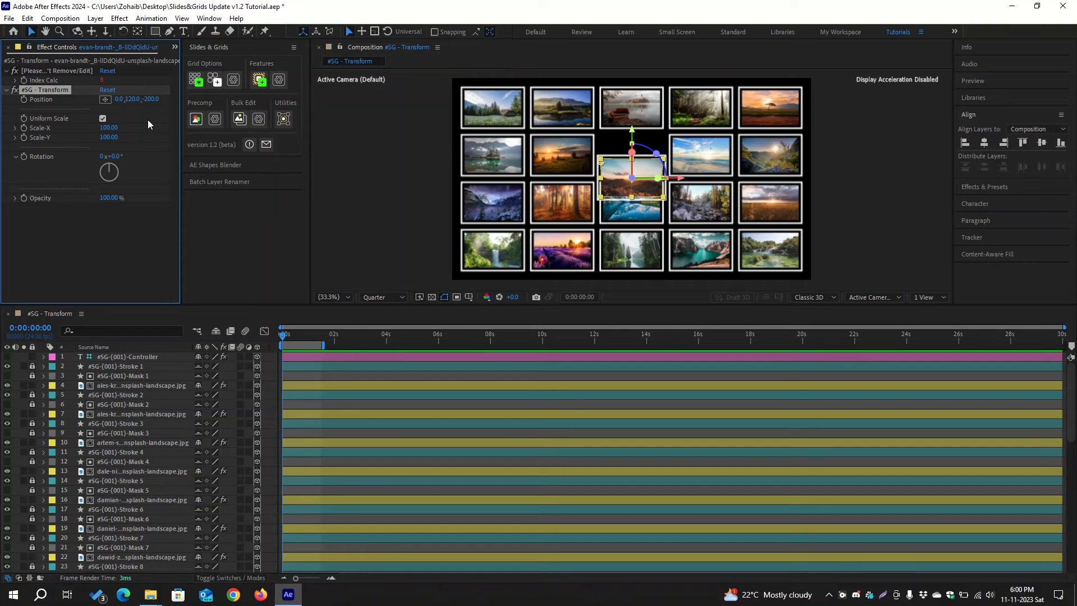
- Scale the sunset hills image uniformly by setting its #SG - Transform Scale-X to 200
{"action": "left_click", "coordinate": [109, 128]}
{"action": "type", "text": "200"}
{"action": "key", "text": "Return"}
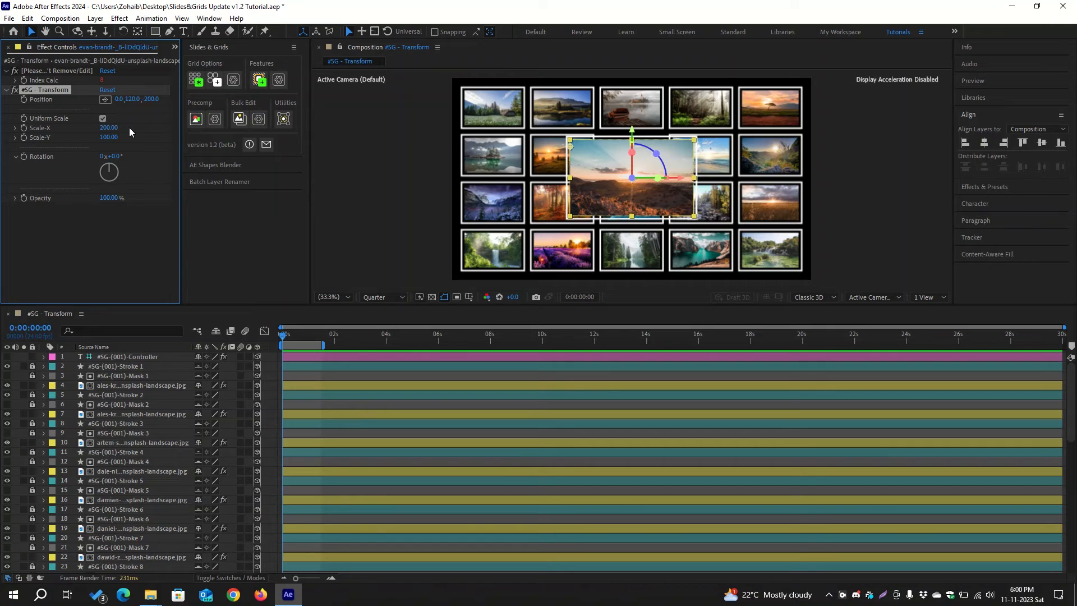
- Orbit the 3D view to examine the offset sunset image, and view the grid options in Additional Utilities without applying any
{"action": "left_click", "coordinate": [78, 32]}
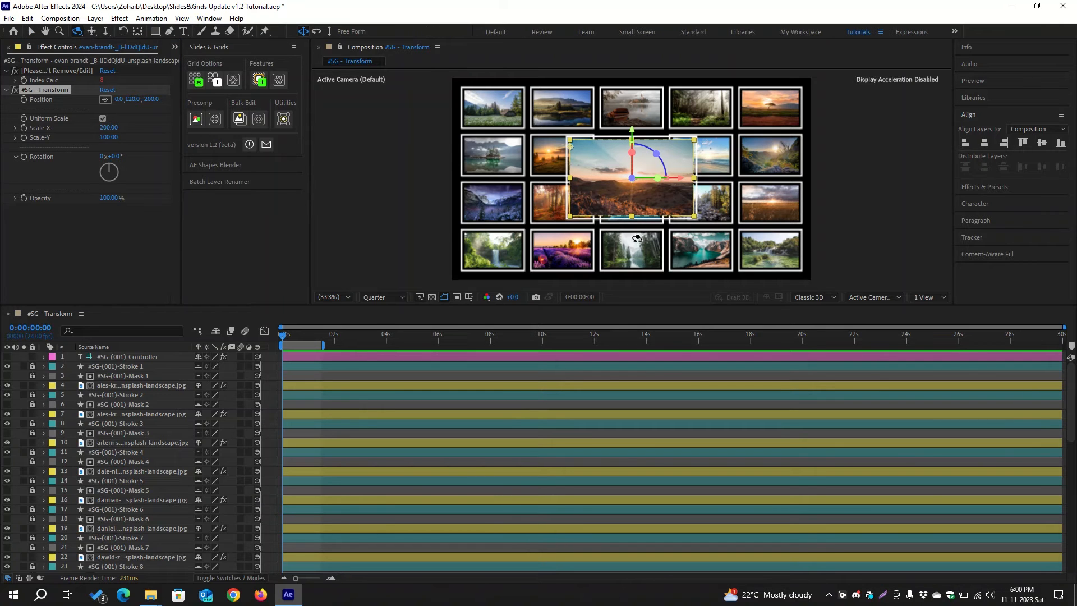
{"action": "left_click_drag", "start_coordinate": [632, 260], "coordinate": [631, 219]}
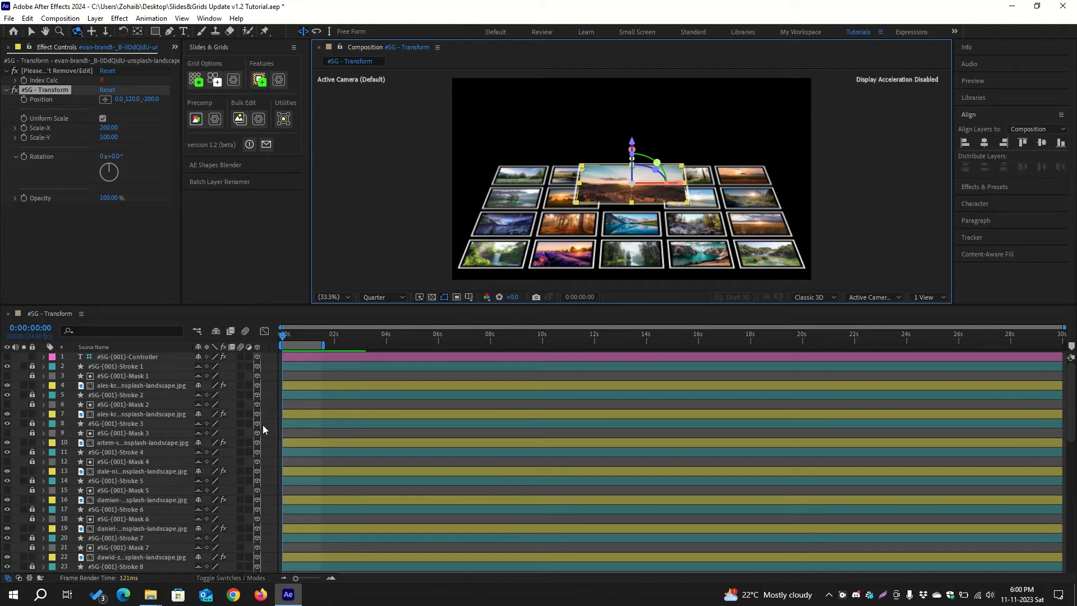
{"action": "left_click", "coordinate": [287, 119]}
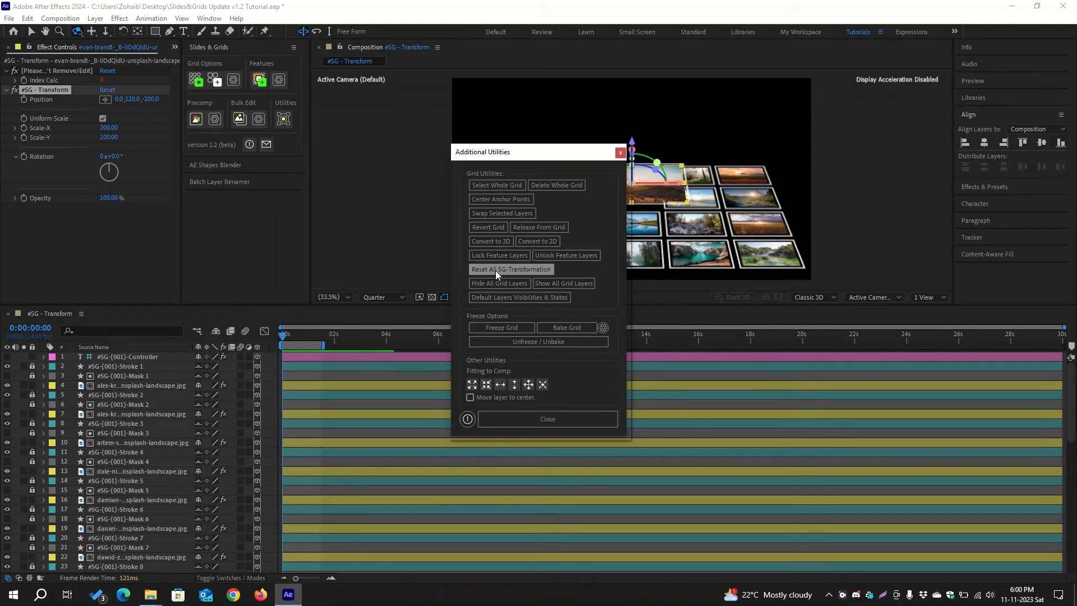
{"action": "left_click", "coordinate": [549, 423]}
{"action": "key", "text": "v"}
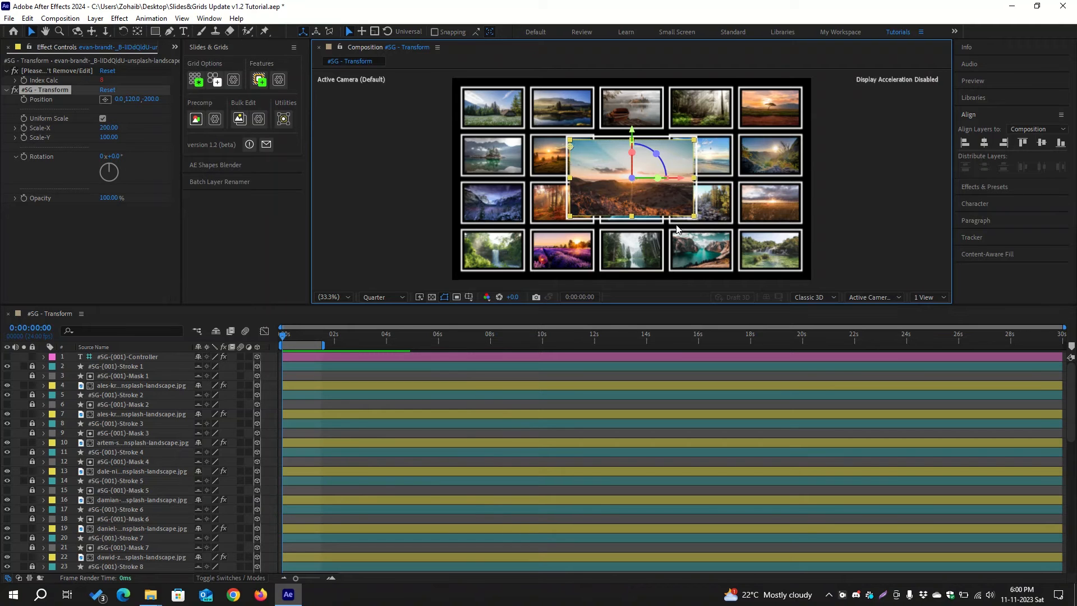
- Apply the Distort effect Transform to the lake island image in the second row's first cell
{"action": "left_click", "coordinate": [575, 181]}
{"action": "left_click", "coordinate": [503, 150]}
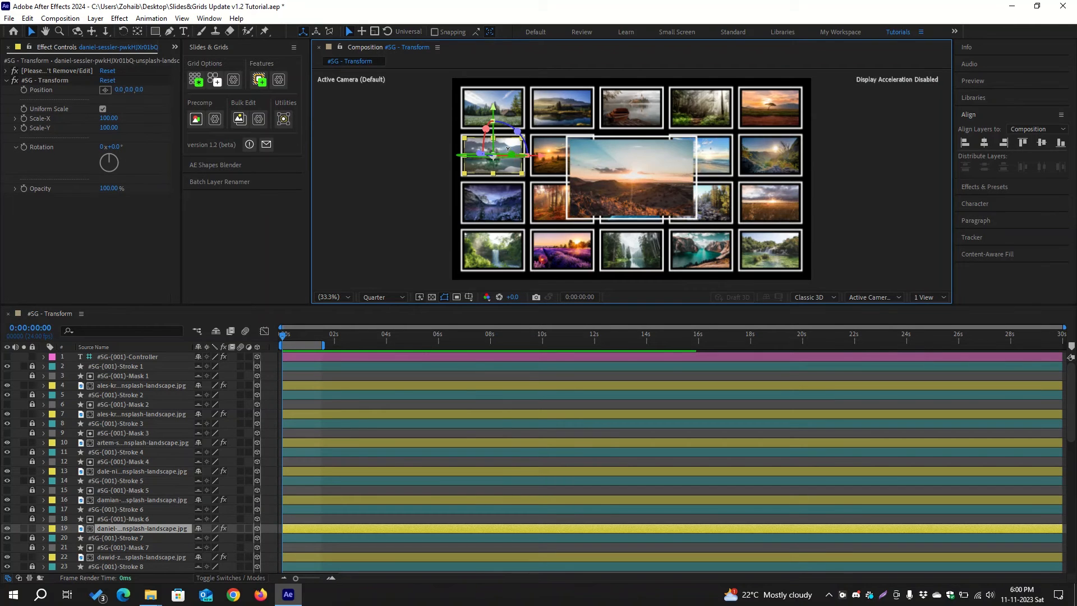
{"action": "scroll", "coordinate": [506, 150], "scroll_direction": "up", "scroll_amount": 2}
{"action": "left_click_drag", "start_coordinate": [534, 146], "coordinate": [770, 179]}
{"action": "right_click", "coordinate": [575, 118]}
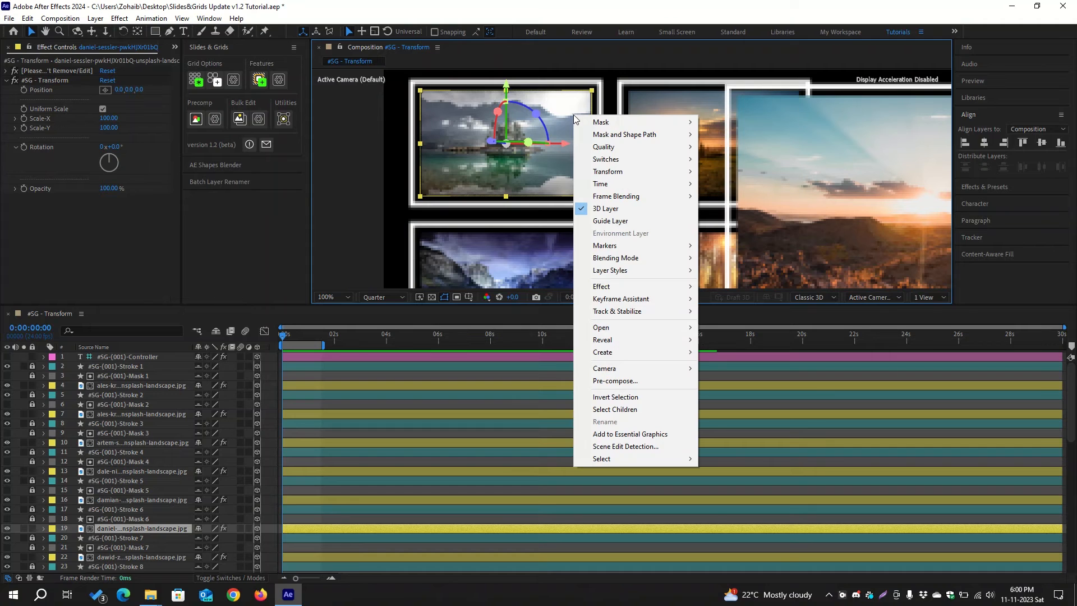
{"action": "mouse_move", "coordinate": [645, 287]}
{"action": "mouse_move", "coordinate": [745, 257]}
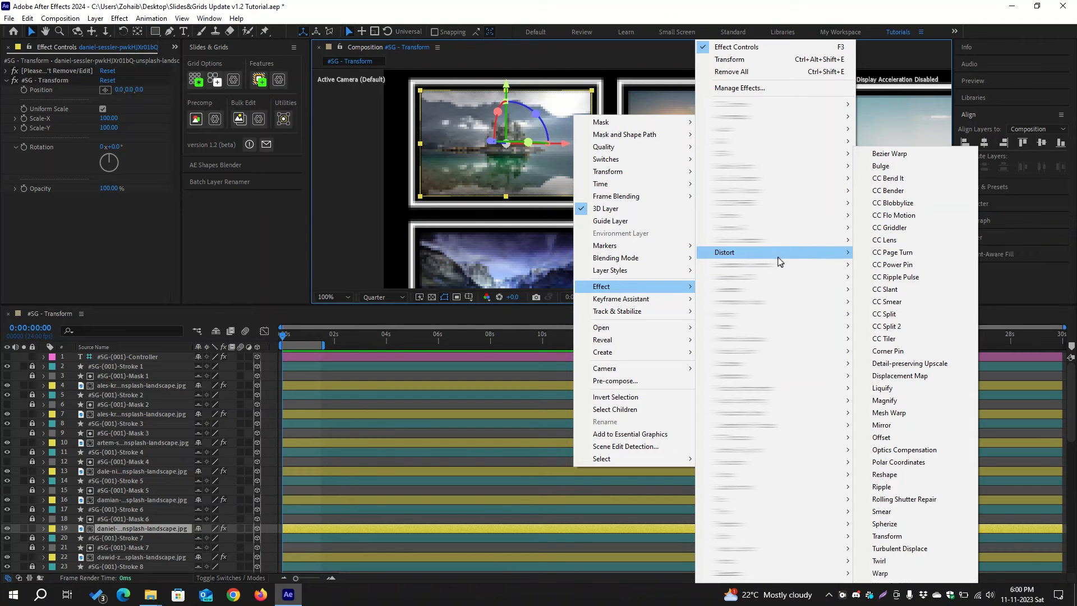
{"action": "left_click", "coordinate": [931, 536]}
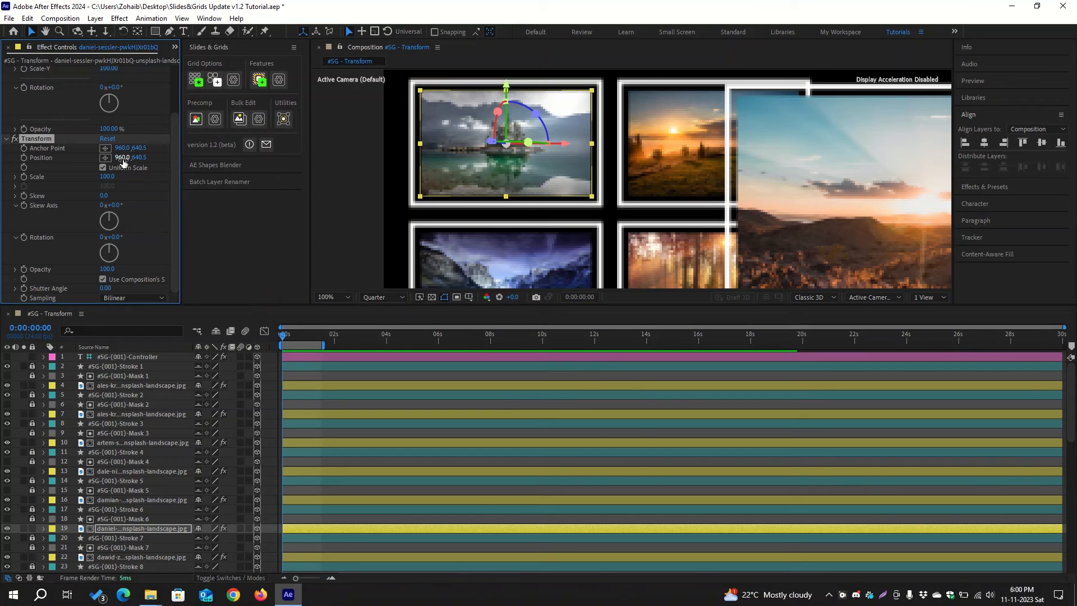
- Try shifting the lake image inside its frame to a Transform effect Position X of about 1407, and undo it
{"action": "left_click_drag", "start_coordinate": [121, 159], "coordinate": [384, 176]}
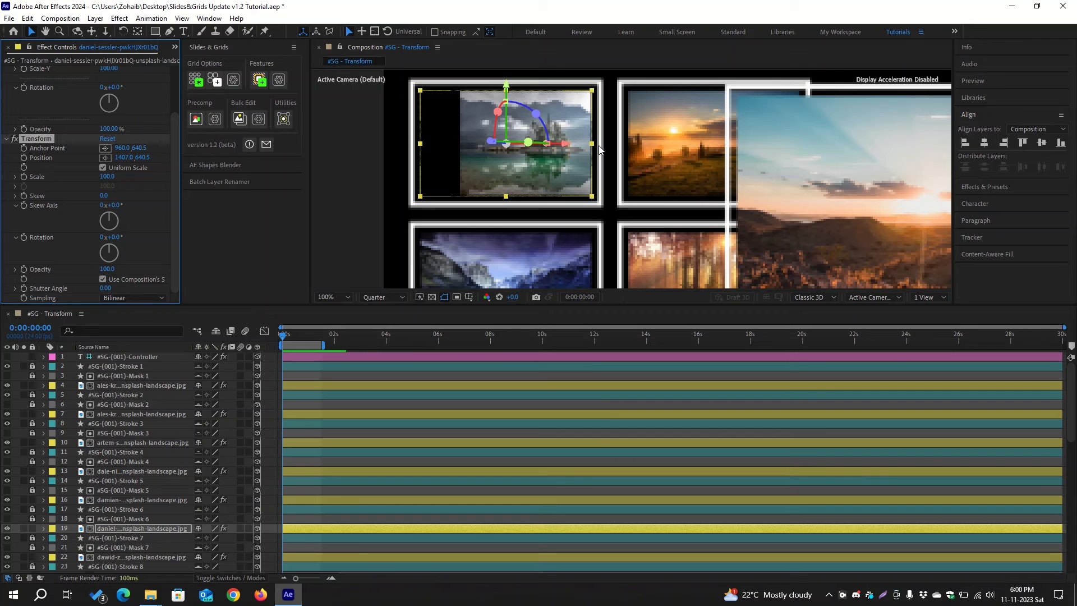
{"action": "key", "text": "ctrl+z"}
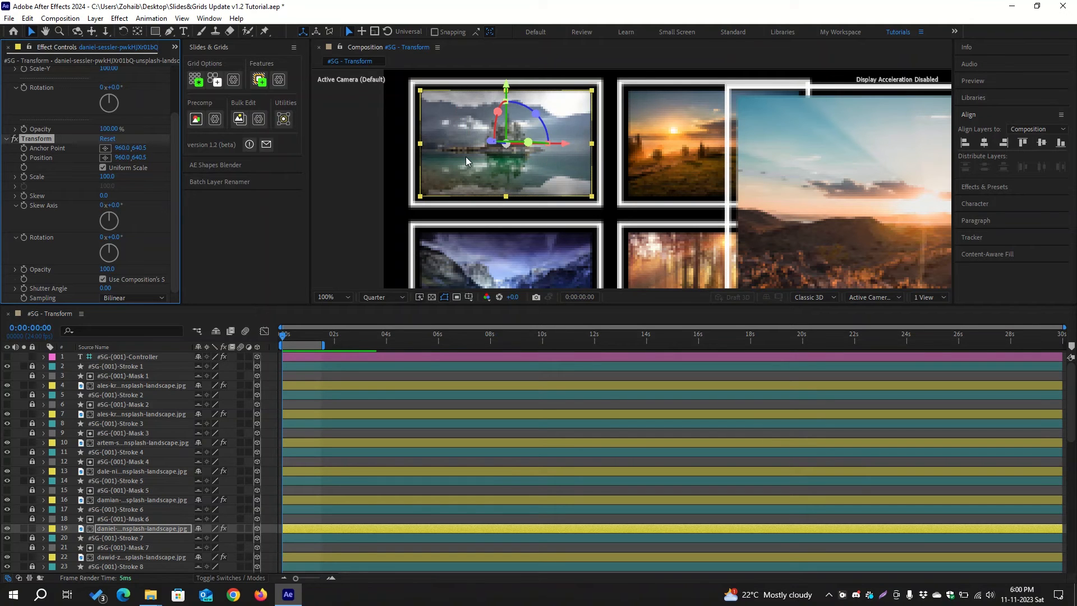
- Set the lake image's Transform effect to a Scale of about 151 and a Rotation of about 22°
{"action": "left_click_drag", "start_coordinate": [108, 176], "coordinate": [141, 177]}
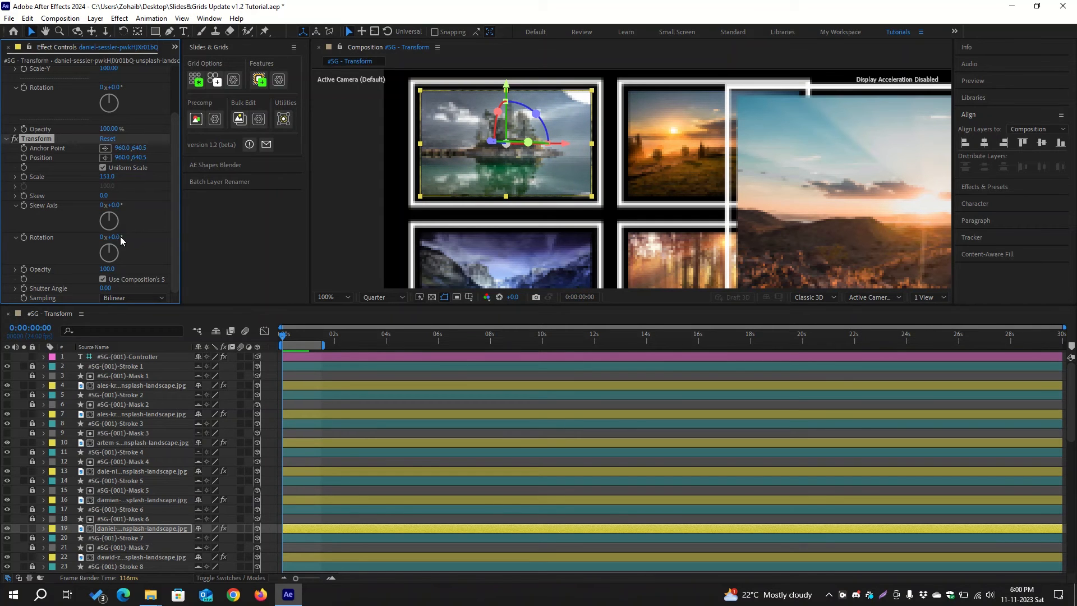
{"action": "left_click_drag", "start_coordinate": [119, 237], "coordinate": [130, 236]}
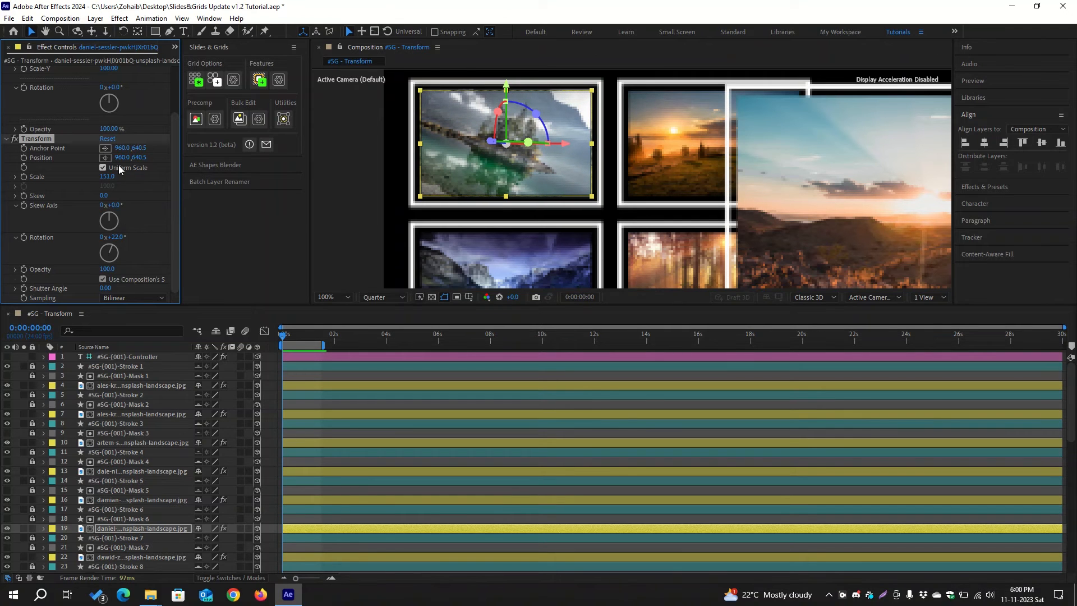
- Shift the lake image horizontally with its Transform effect Position, and reset all SG-Transformation in the grid through Additional Utilities
{"action": "left_click_drag", "start_coordinate": [119, 159], "coordinate": [214, 158]}
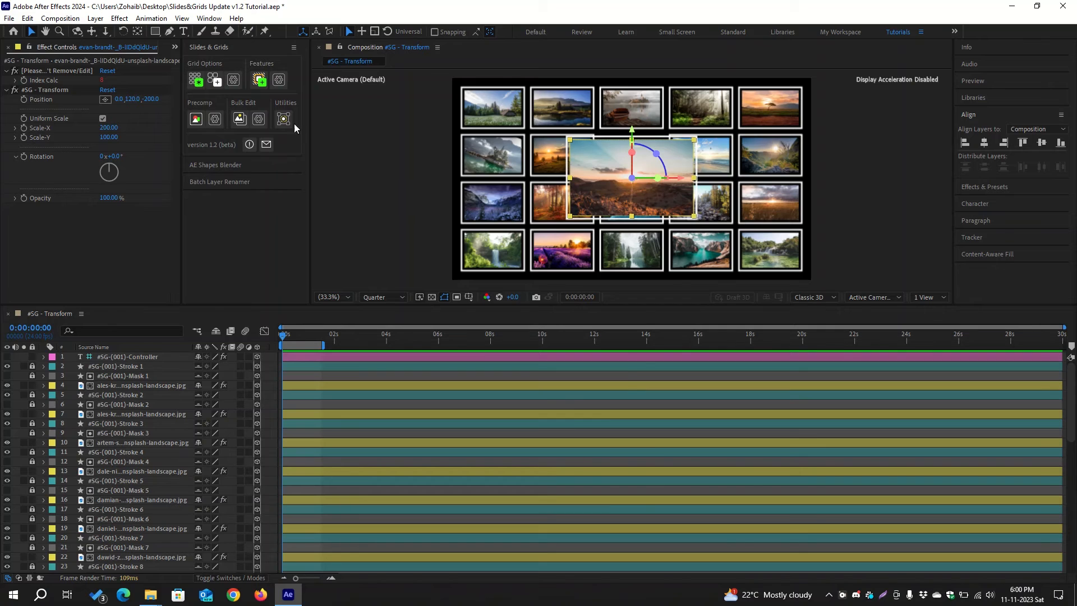
{"action": "left_click", "coordinate": [283, 119]}
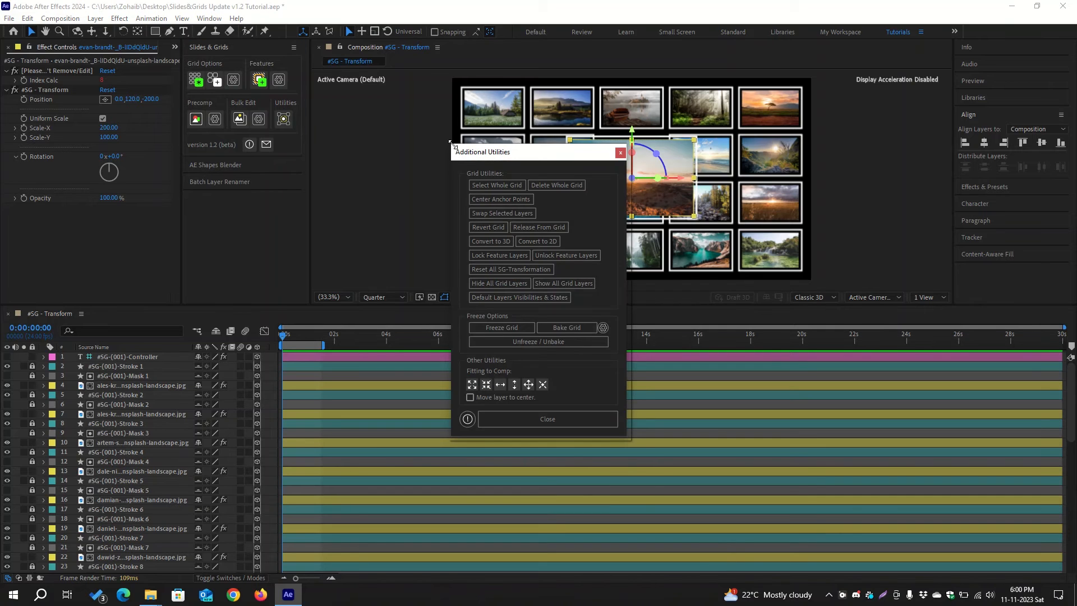
{"action": "left_click_drag", "start_coordinate": [543, 142], "coordinate": [370, 143]}
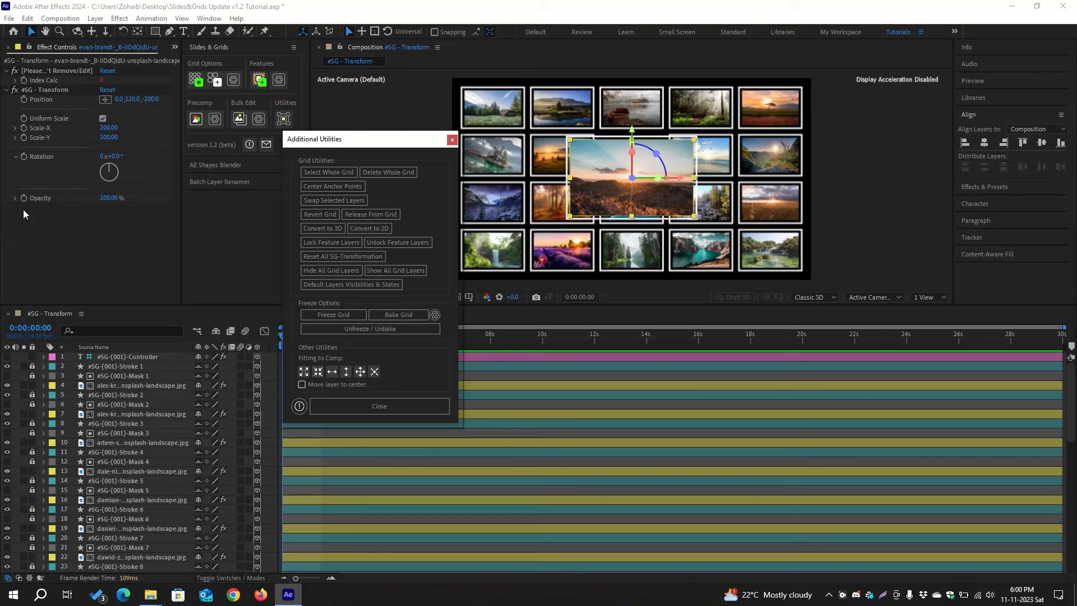
{"action": "left_click", "coordinate": [343, 257]}
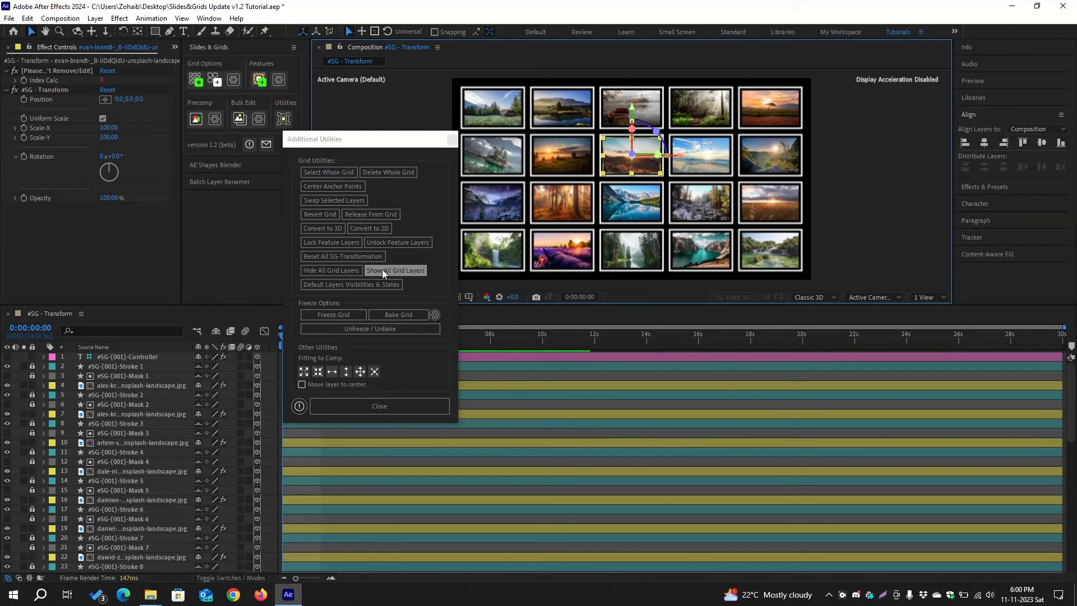
- Hide all grid layers in the #SG - Transform composition and show them all again
{"action": "left_click", "coordinate": [345, 271]}
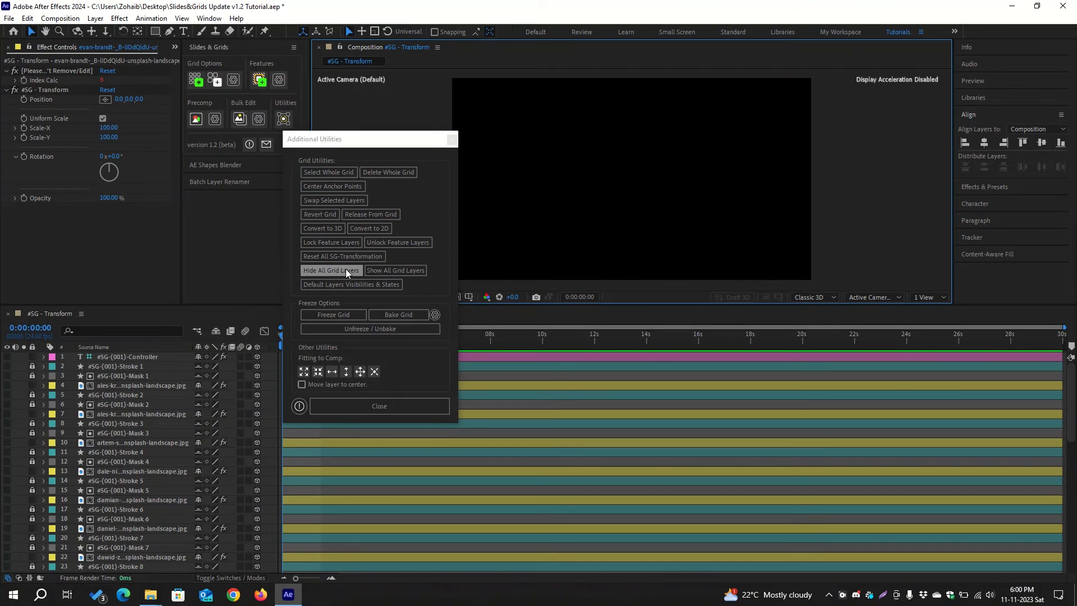
{"action": "left_click", "coordinate": [395, 271]}
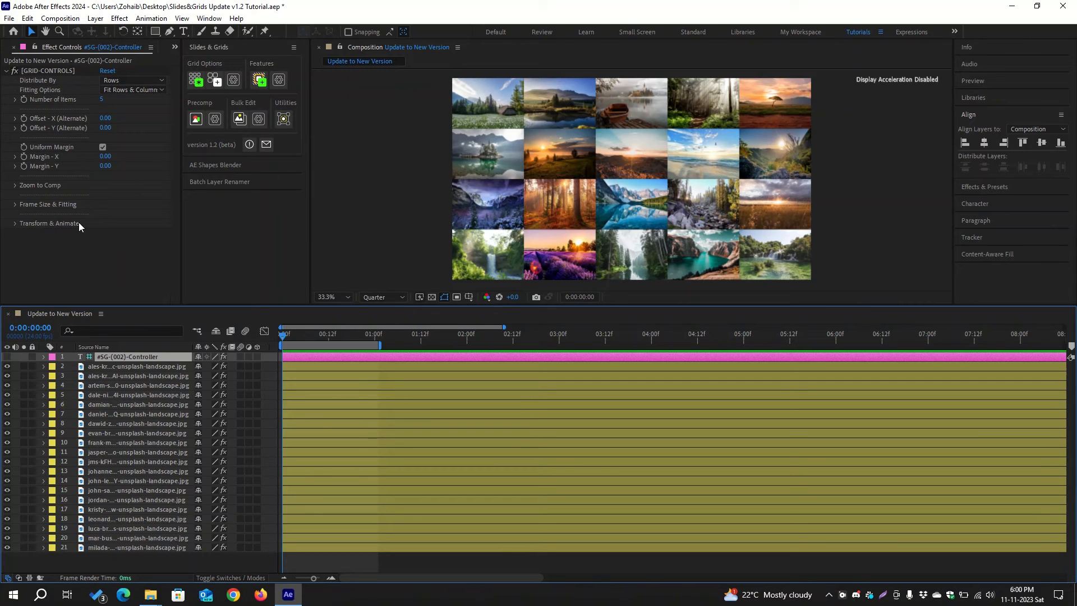
- Run Unfreeze / Unbake on the Update to New Version grid and accept updating its old controls and expressions
{"action": "left_click", "coordinate": [283, 118]}
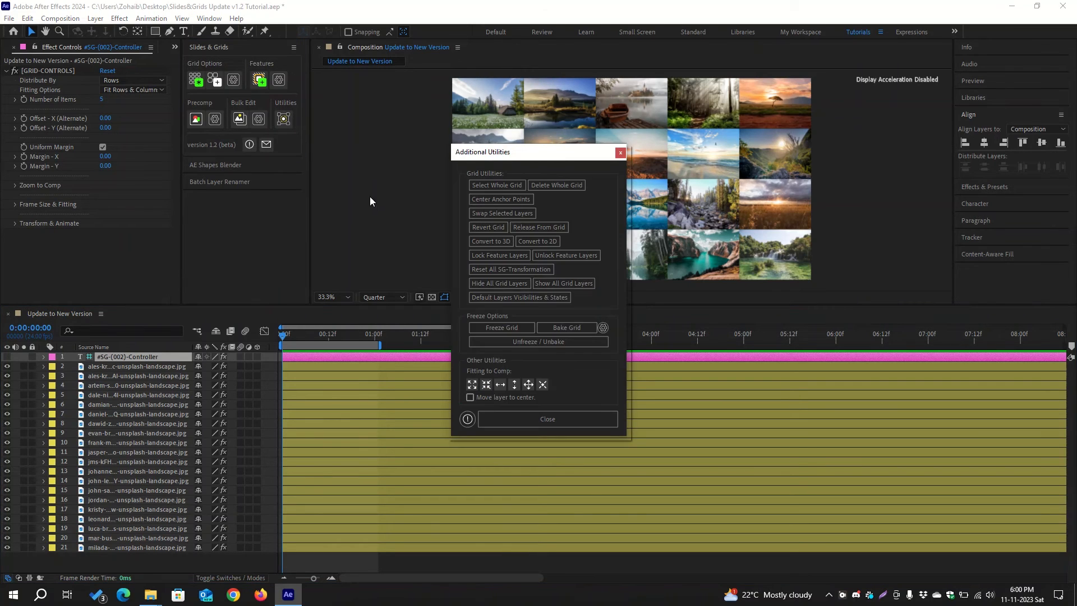
{"action": "left_click", "coordinate": [538, 342]}
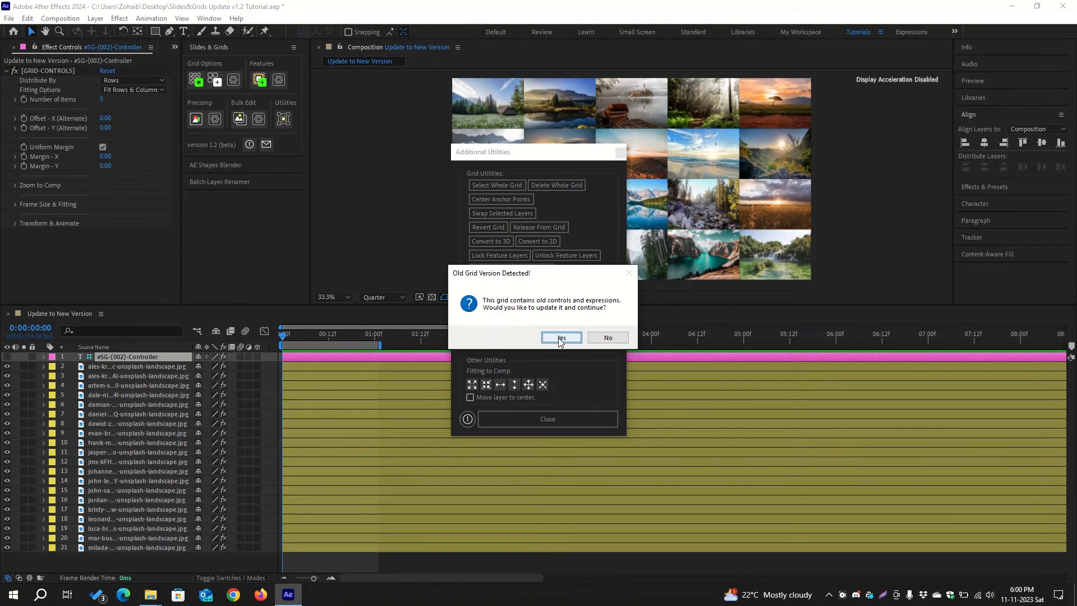
{"action": "left_click", "coordinate": [558, 337]}
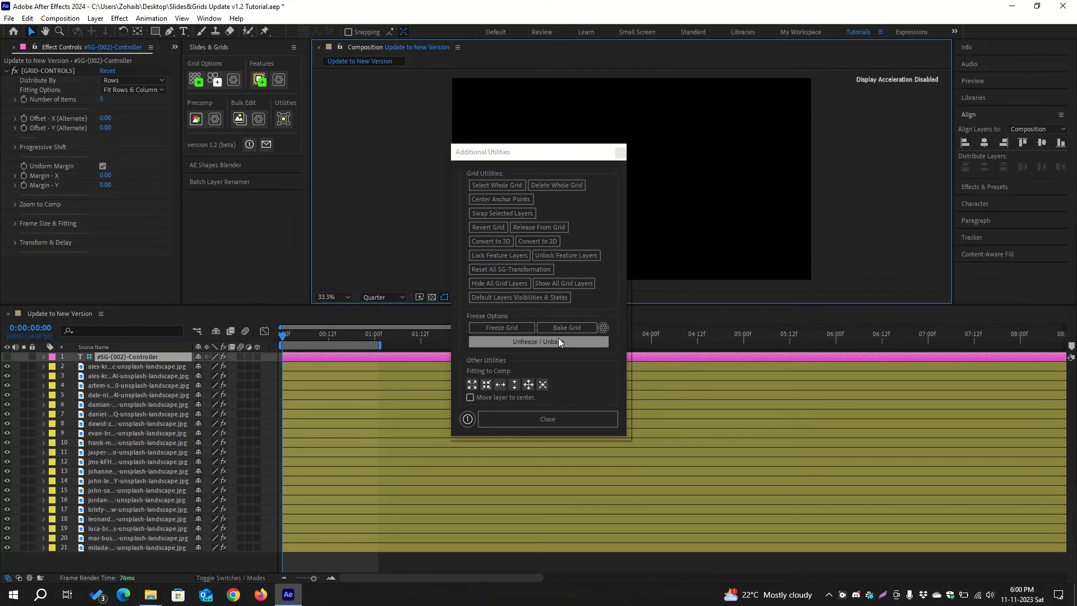
{"action": "left_click", "coordinate": [548, 419]}
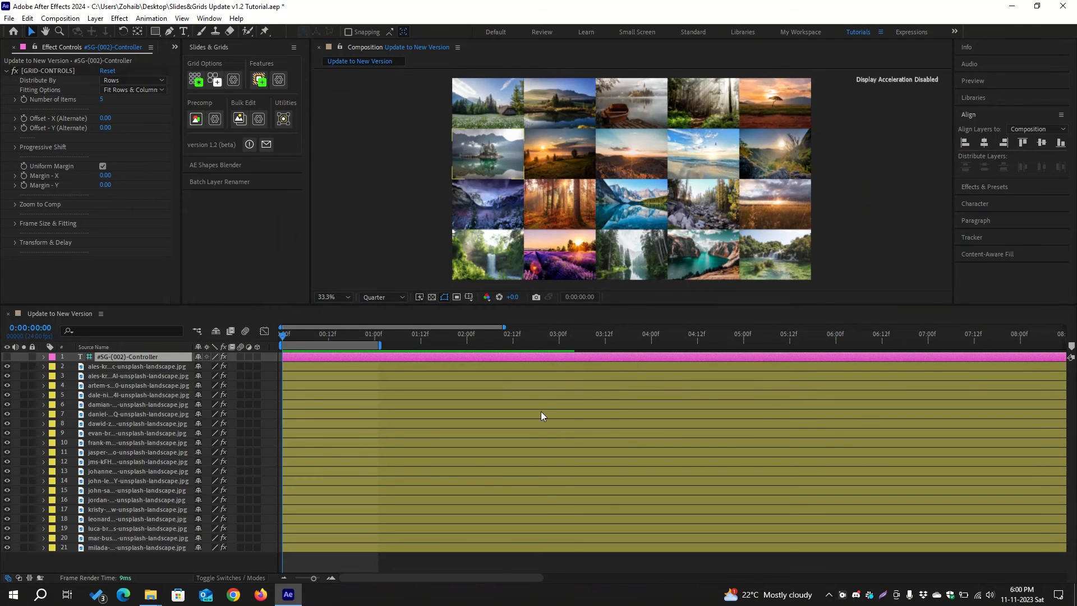
- Examine the updated controller's Transform & Delay settings and Delay By options, and the #SG - Transform effect on the second image layer
{"action": "left_click", "coordinate": [16, 242]}
{"action": "scroll", "coordinate": [16, 247], "scroll_direction": "down", "scroll_amount": 5}
{"action": "scroll", "coordinate": [16, 247], "scroll_direction": "down", "scroll_amount": 1}
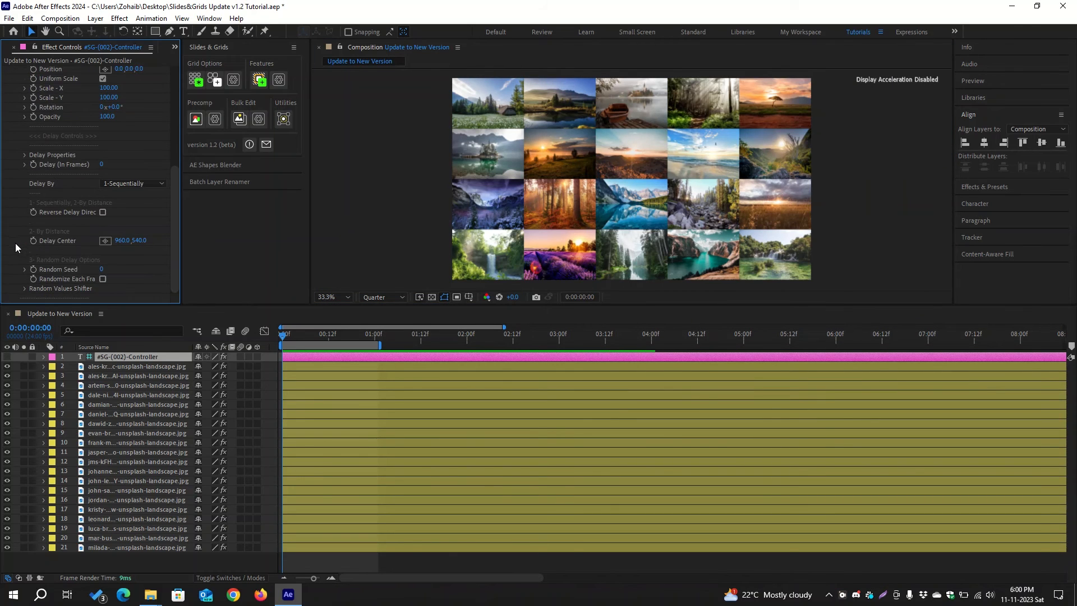
{"action": "left_click", "coordinate": [133, 183]}
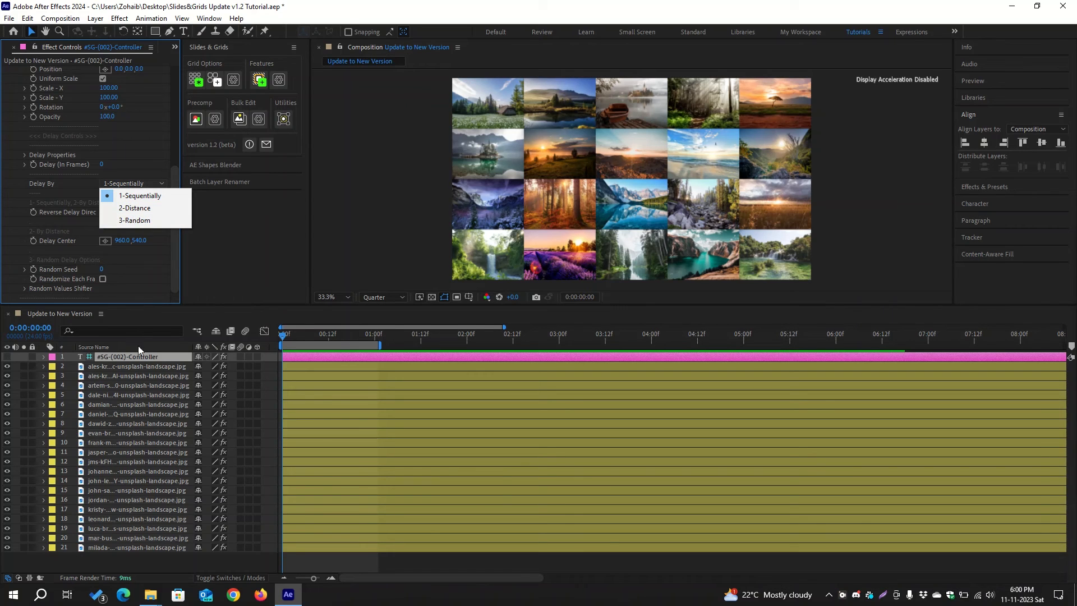
{"action": "left_click", "coordinate": [140, 376]}
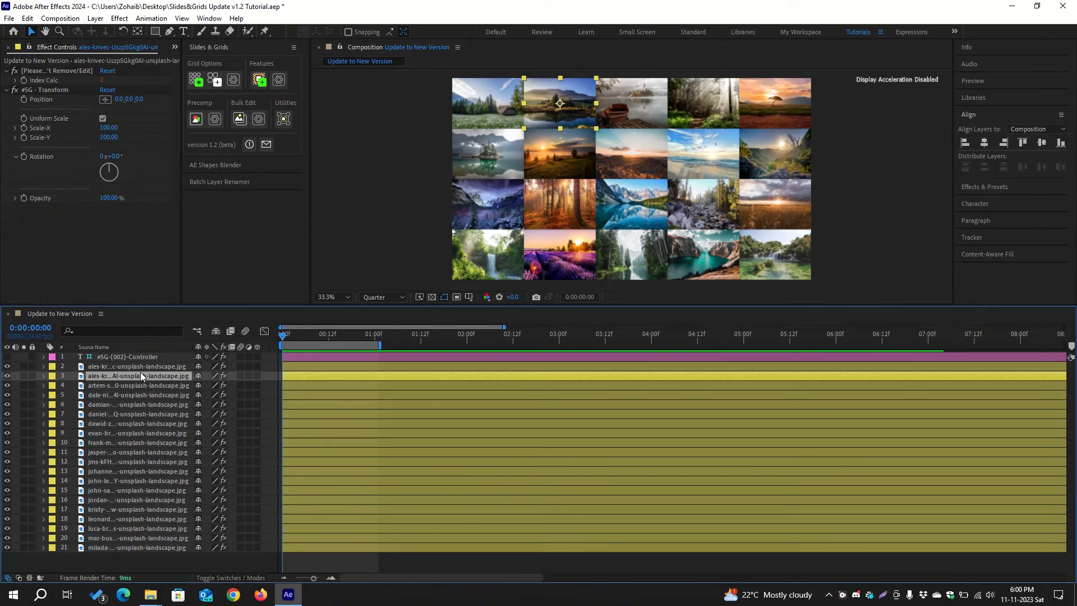
{"action": "left_click", "coordinate": [51, 90]}
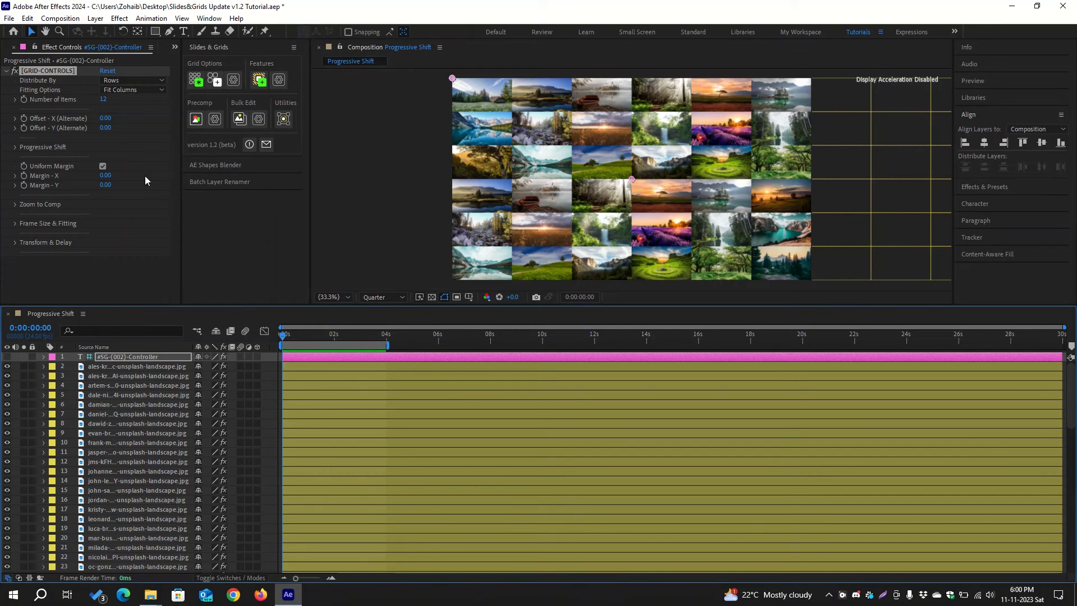
- Set the Progressive Shift of the Progressive Shift composition's grid to a Shift - X of about 352 across 3 rows/columns
{"action": "left_click", "coordinate": [16, 146]}
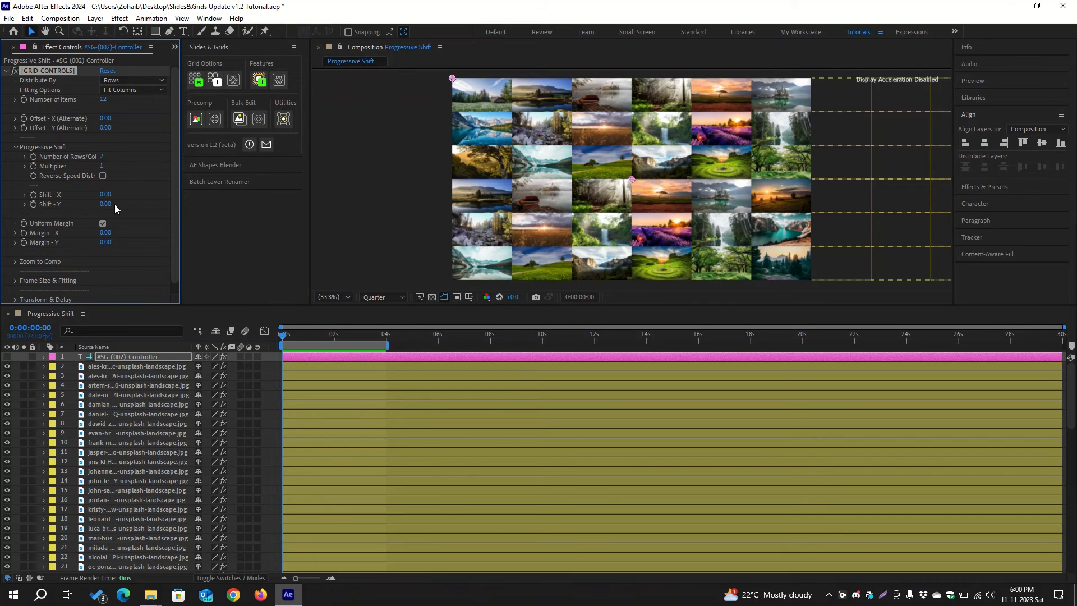
{"action": "left_click_drag", "start_coordinate": [106, 195], "coordinate": [314, 202]}
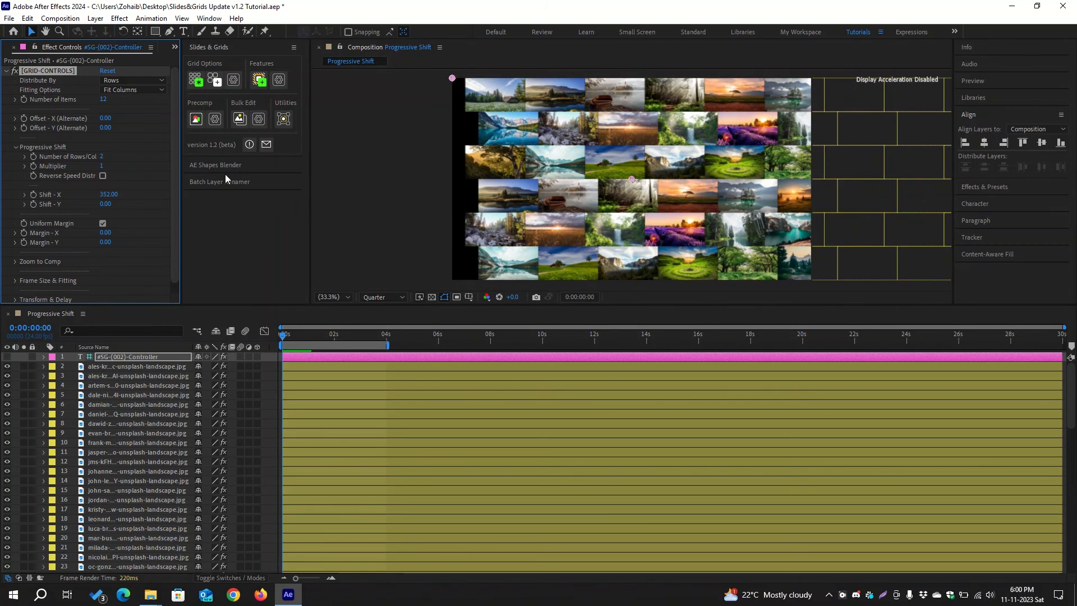
{"action": "left_click", "coordinate": [104, 157]}
{"action": "type", "text": "3"}
{"action": "key", "text": "Return"}
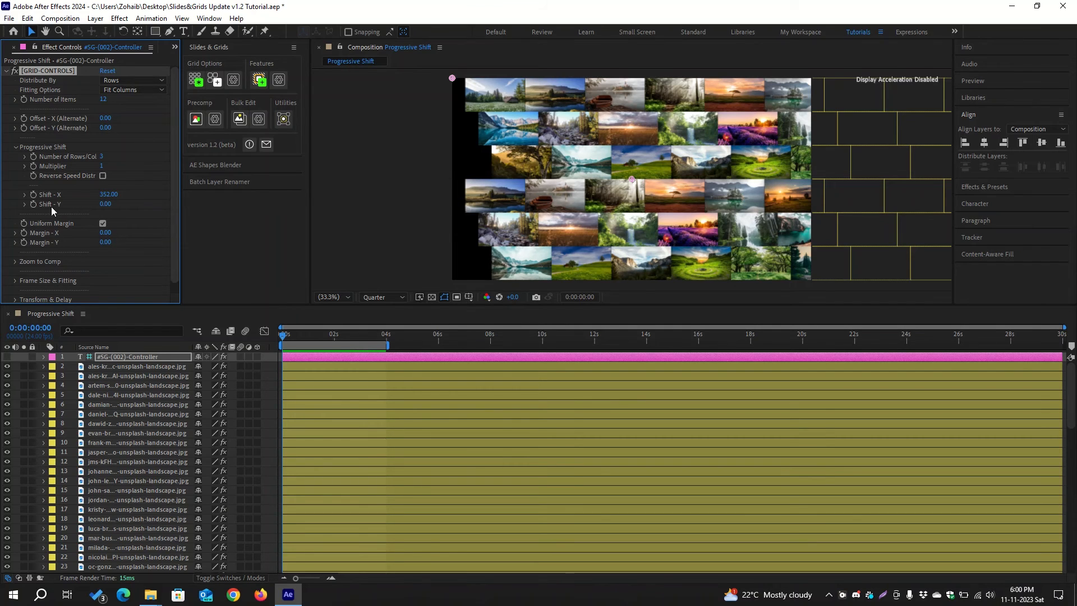
- Move the whole grid sideways to a Transform & Delay Position X of about -1020 so images fill the frame
{"action": "scroll", "coordinate": [49, 213], "scroll_direction": "down", "scroll_amount": 1}
{"action": "left_click", "coordinate": [16, 289]}
{"action": "scroll", "coordinate": [62, 241], "scroll_direction": "up", "scroll_amount": 2}
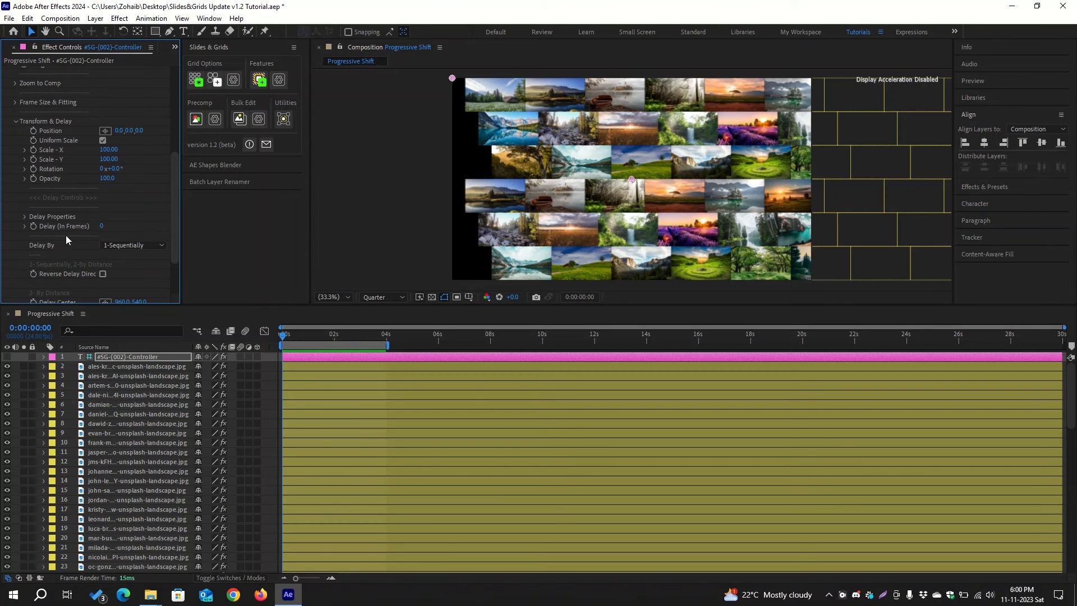
{"action": "left_click_drag", "start_coordinate": [118, 130], "coordinate": [65, 135]}
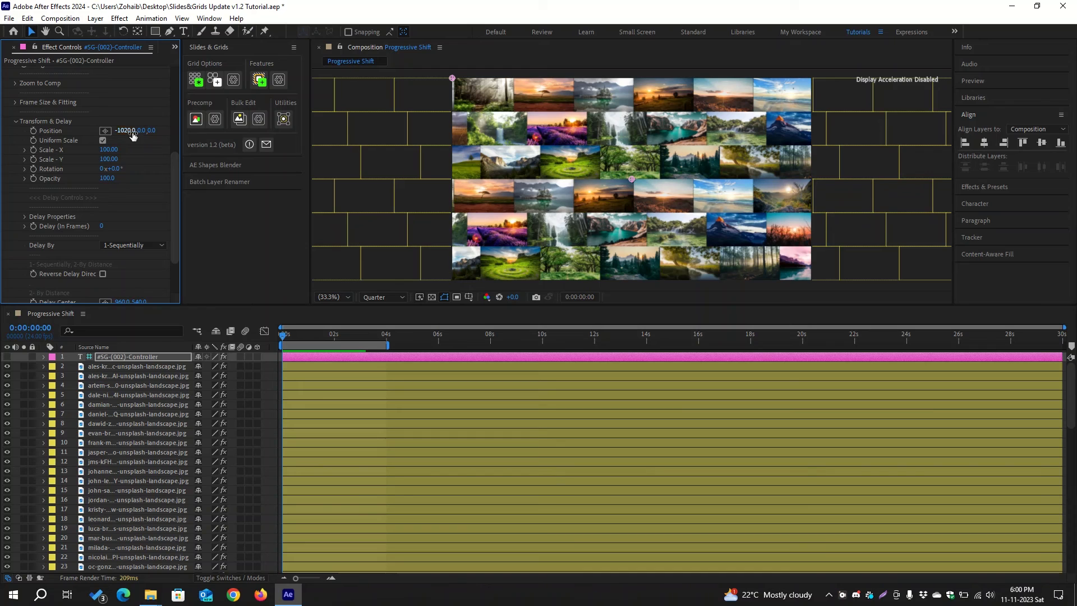
{"action": "scroll", "coordinate": [106, 198], "scroll_direction": "up", "scroll_amount": 7}
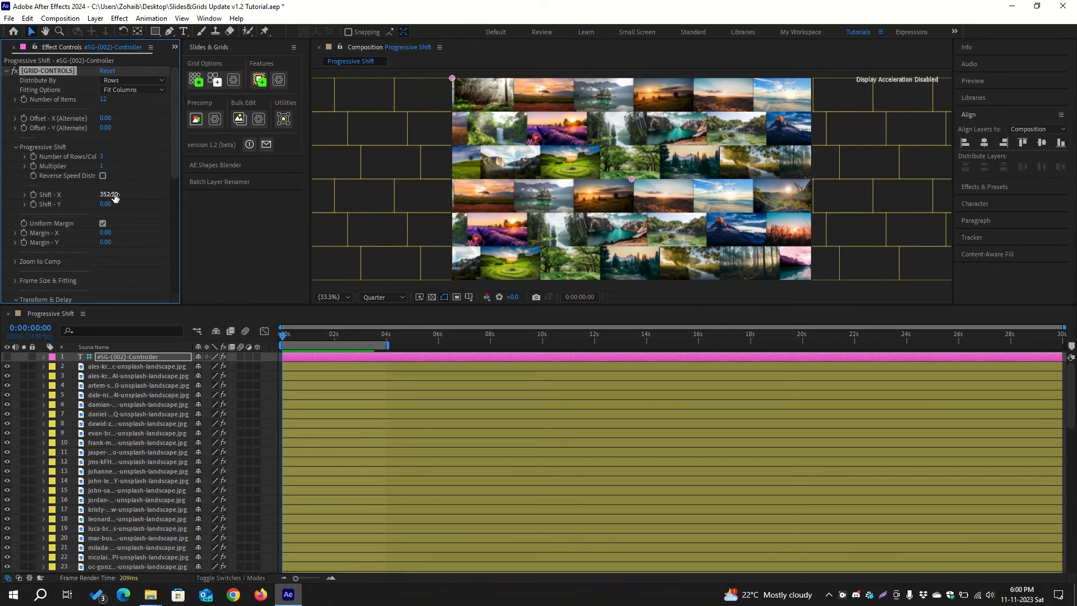
- Keyframe the controller's Shift - X from 0 at the first frame to 352 at 0:00:03:23, and preview the animation
{"action": "left_click", "coordinate": [383, 338]}
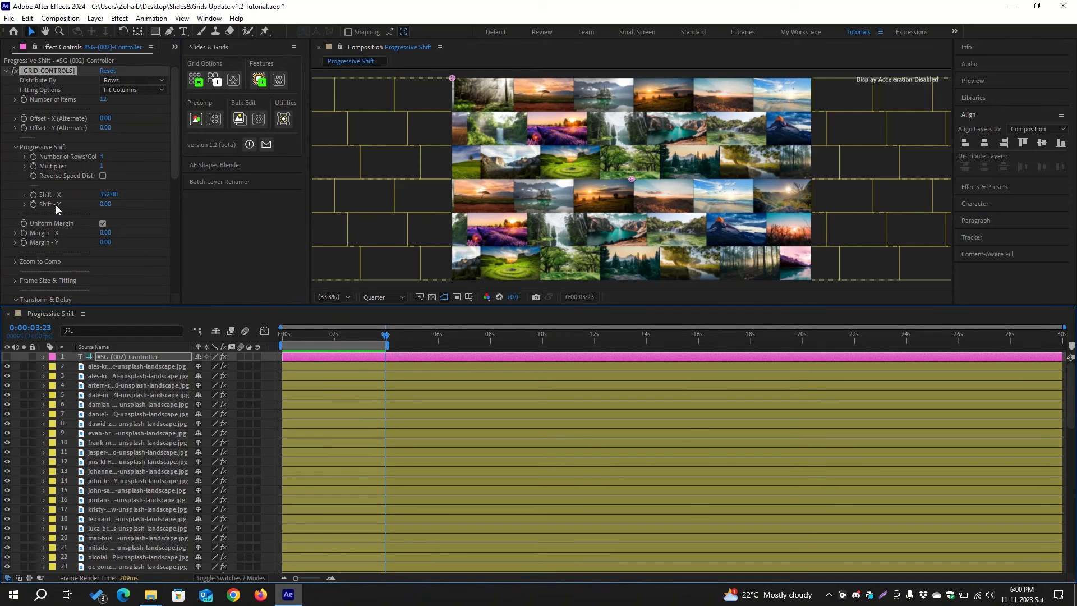
{"action": "left_click", "coordinate": [33, 194]}
{"action": "key", "text": "u"}
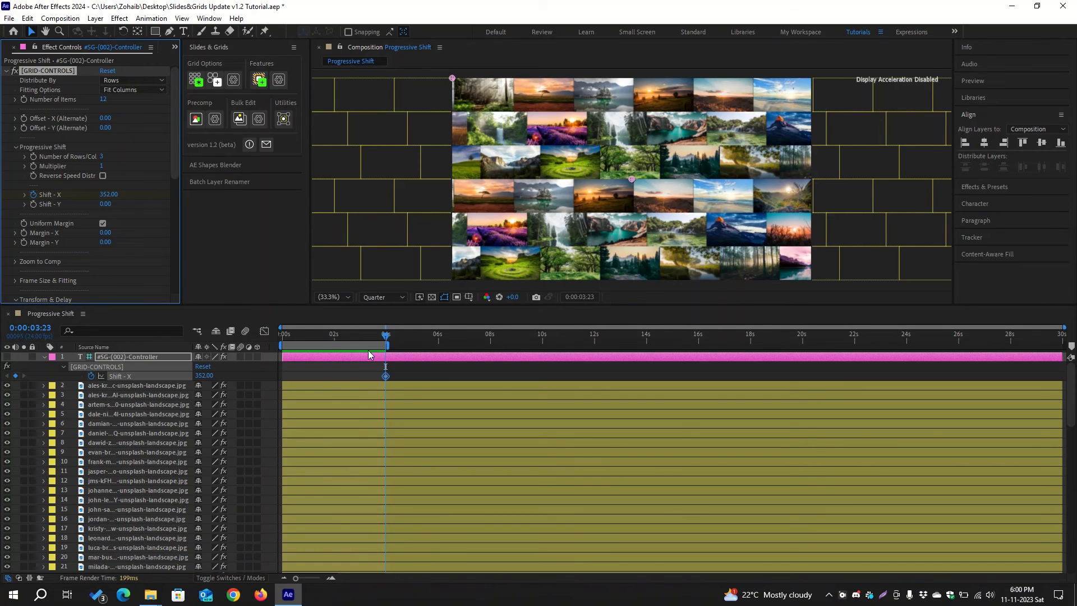
{"action": "key", "text": "Home"}
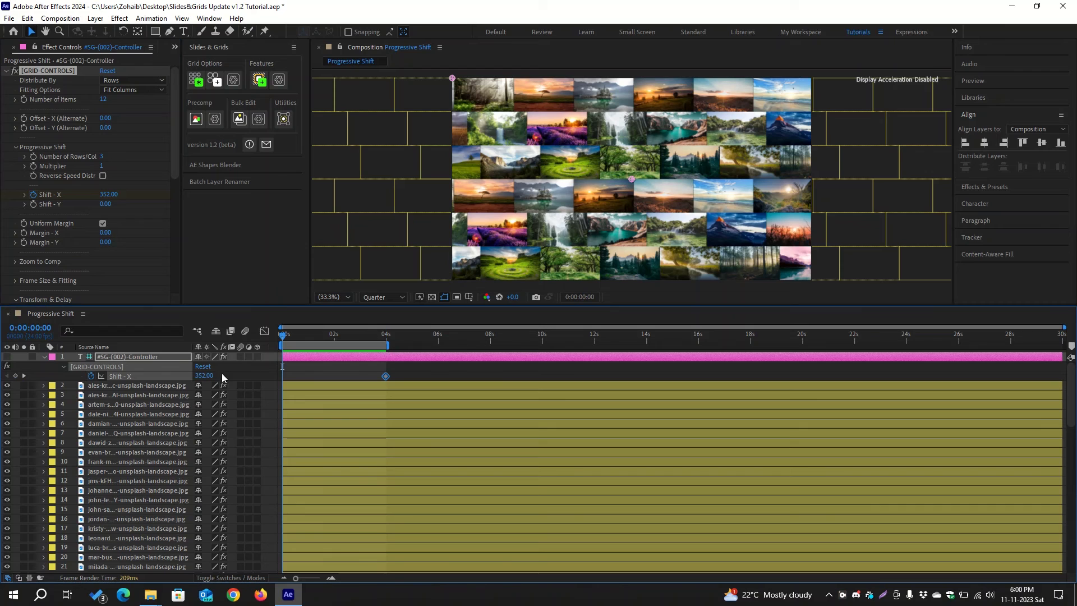
{"action": "left_click", "coordinate": [206, 375]}
{"action": "type", "text": "0"}
{"action": "key", "text": "Return"}
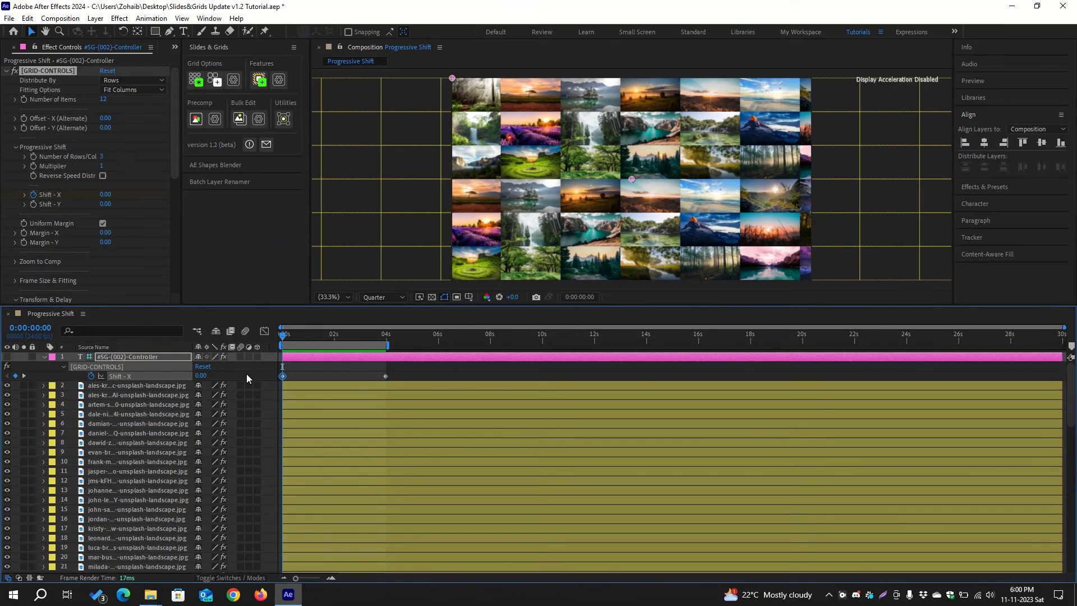
{"action": "key", "text": "space"}
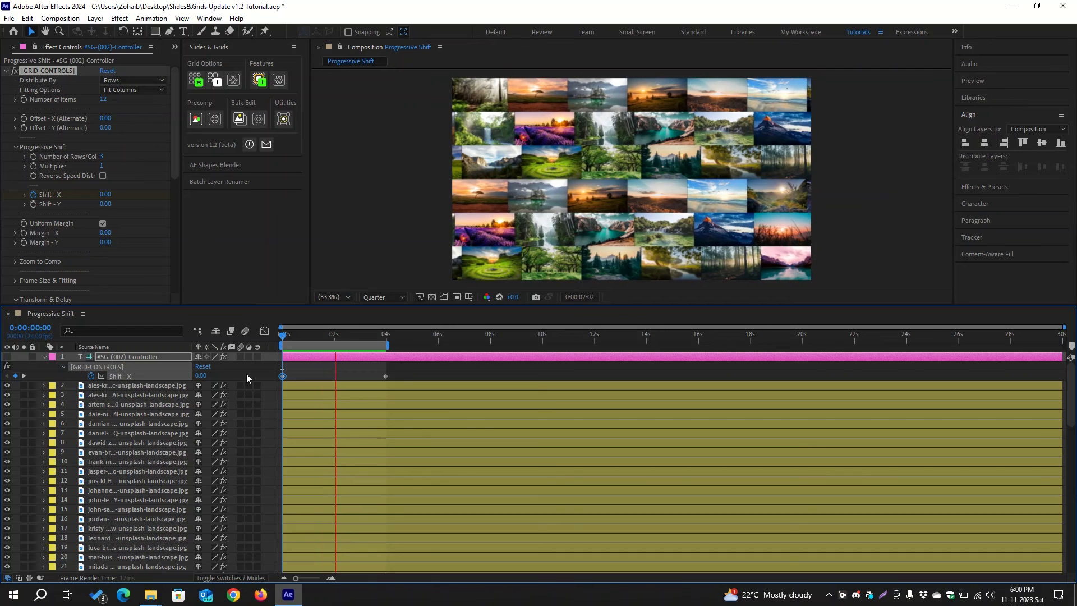
{"action": "key", "text": "space"}
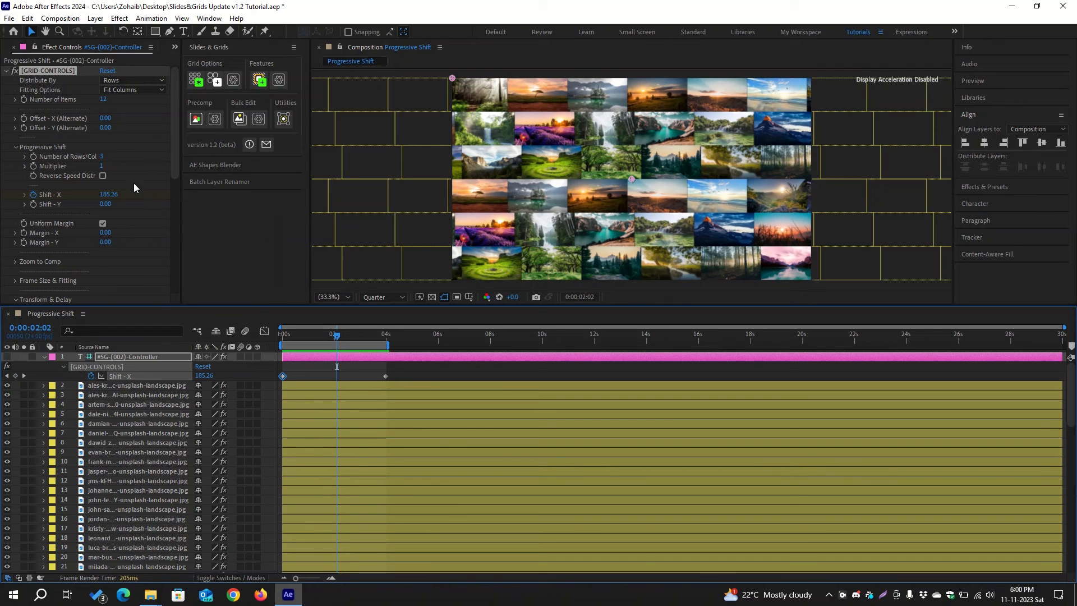
- Turn on the Progressive Shift's reverse speed distribution and preview the row animation
{"action": "left_click", "coordinate": [103, 176]}
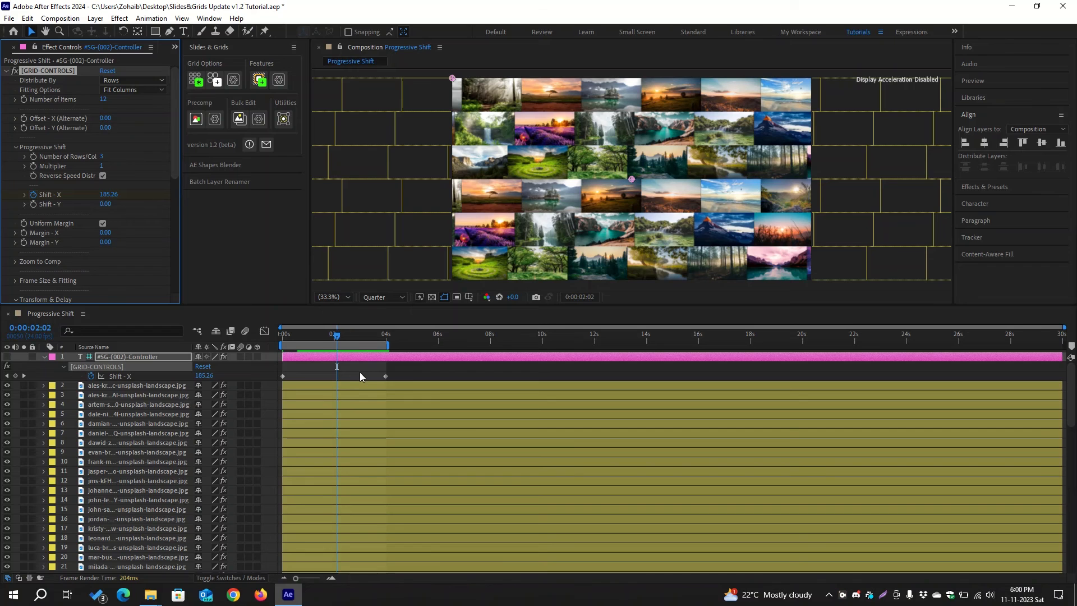
{"action": "key", "text": "space"}
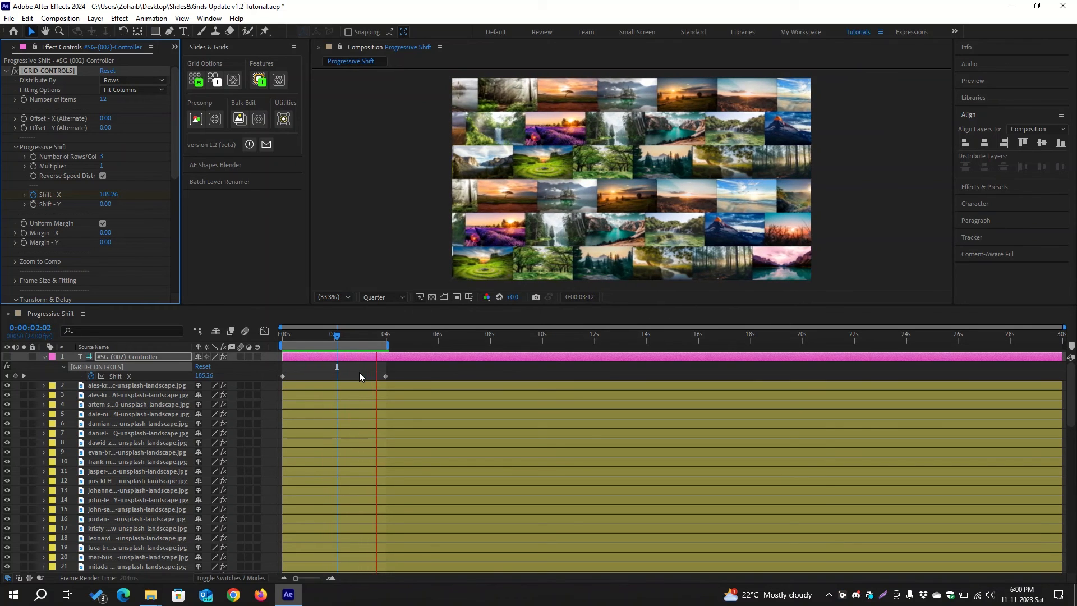
{"action": "key", "text": "space"}
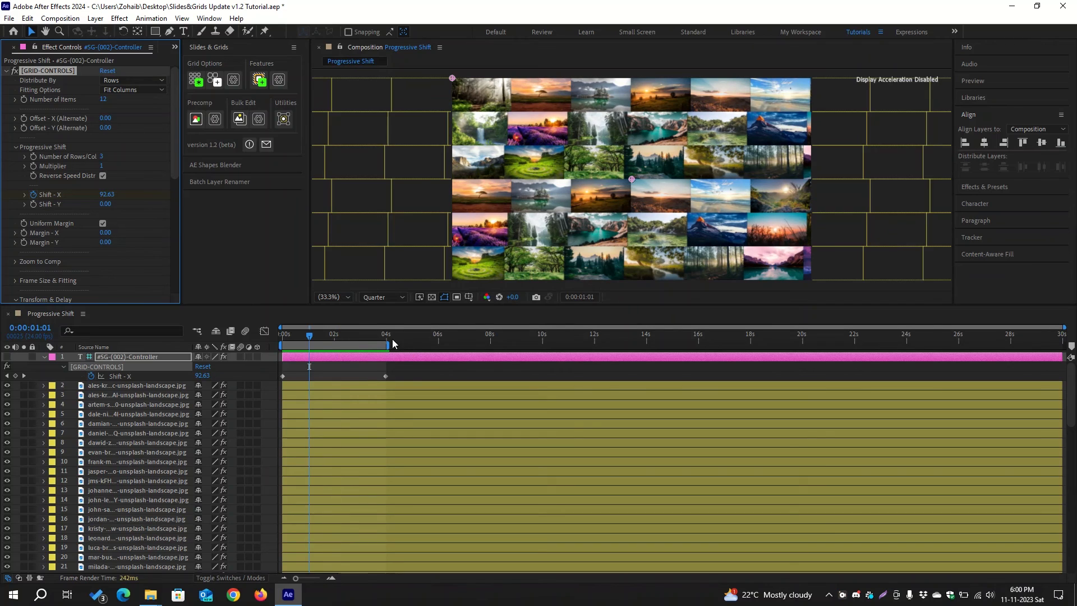
- Set the Shift - X keyframe at 0:00:03:23 to -352 so the rows travel the opposite way
{"action": "key", "text": "k"}
{"action": "left_click", "coordinate": [203, 376]}
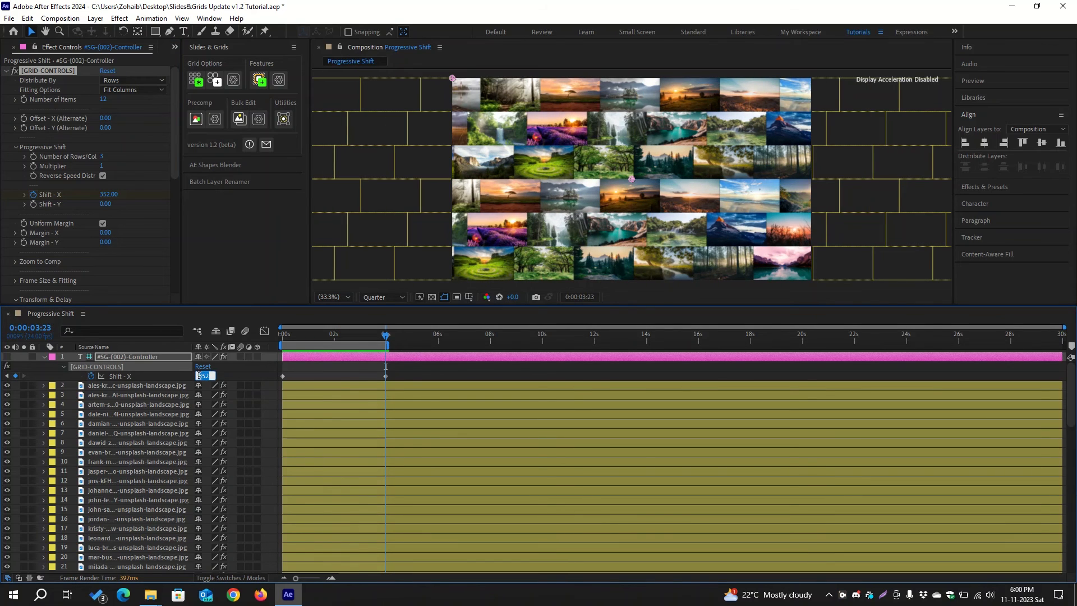
{"action": "type", "text": "-352"}
{"action": "key", "text": "Return"}
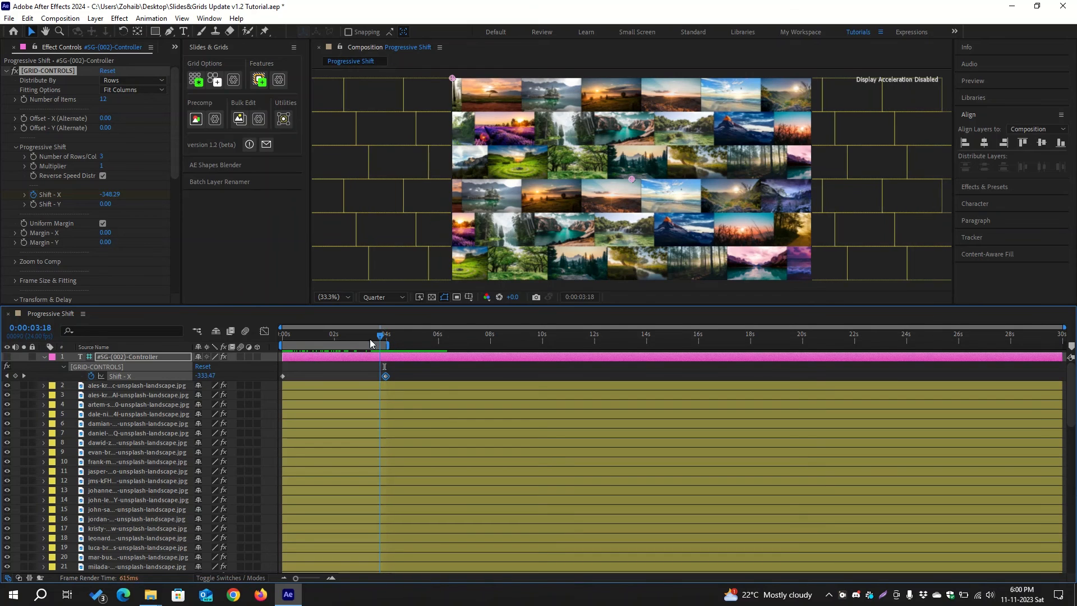
- Increase the Progressive Shift's Shift - Y value at the first frame
{"action": "left_click", "coordinate": [282, 335]}
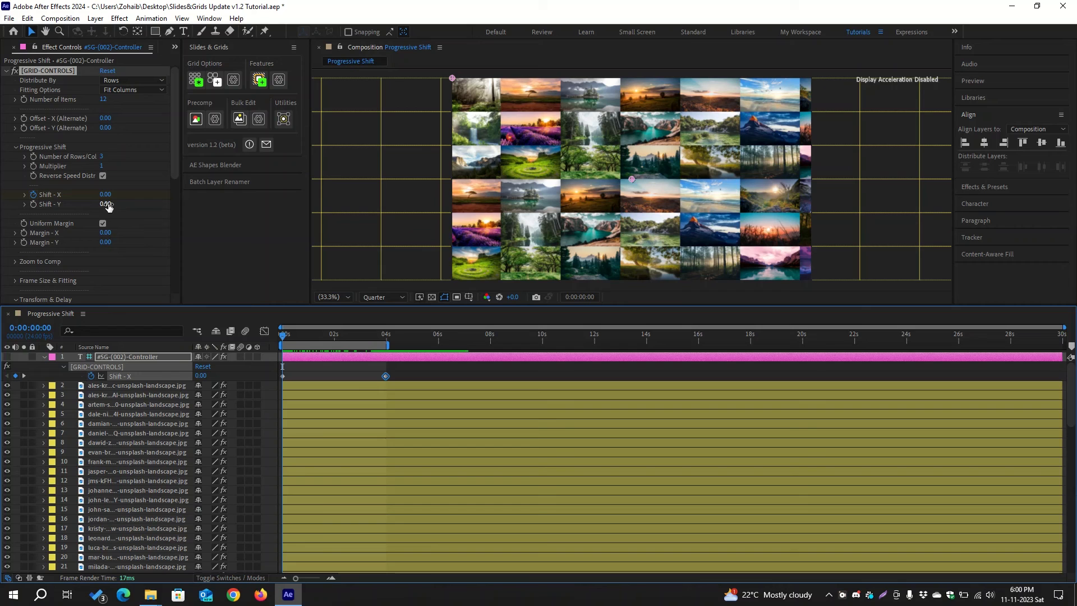
{"action": "left_click_drag", "start_coordinate": [108, 206], "coordinate": [150, 207]}
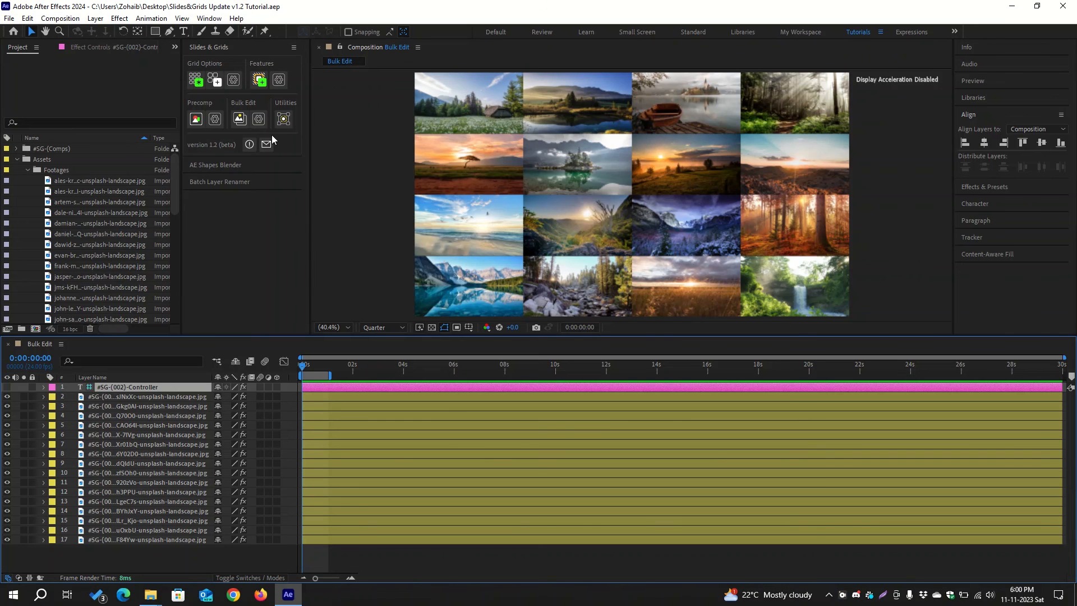
- Open the Bulk Edit (For Comps) settings, move the dialog off the grid preview, and set the method to Replace
{"action": "left_click", "coordinate": [259, 119]}
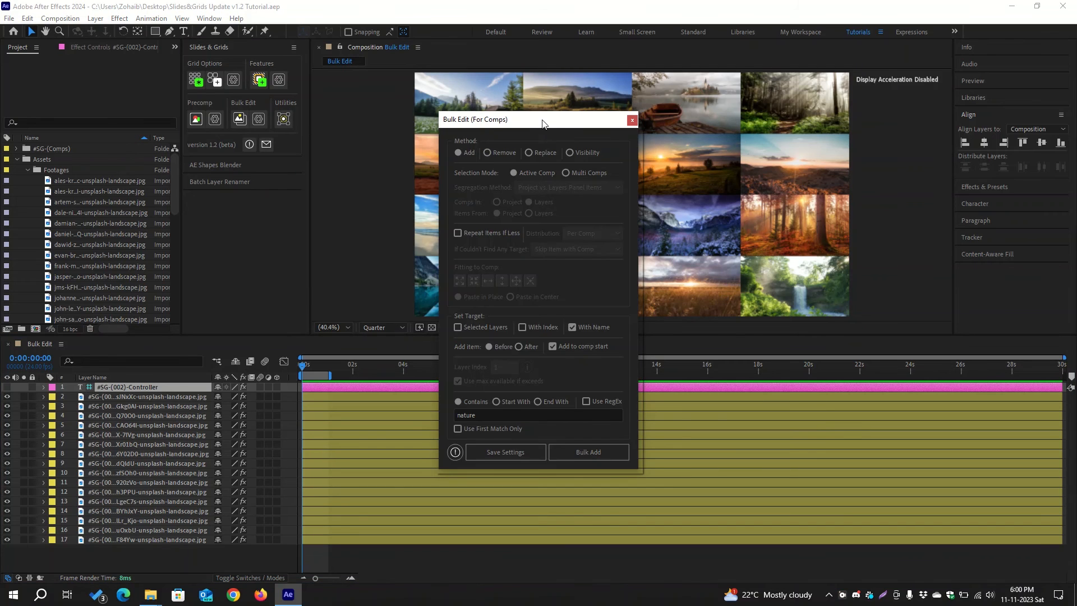
{"action": "left_click_drag", "start_coordinate": [542, 122], "coordinate": [303, 34]}
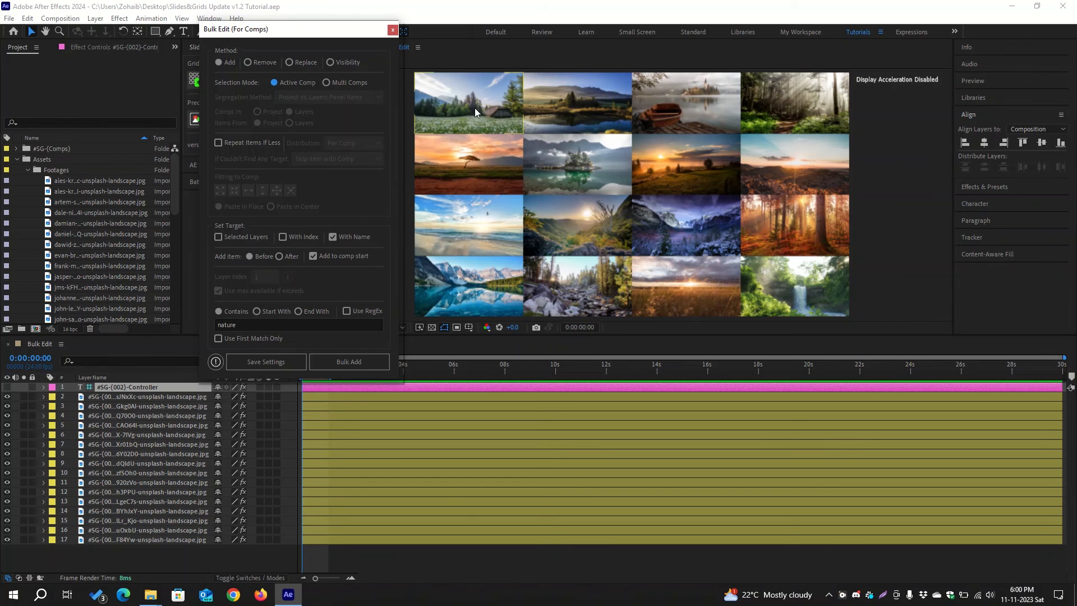
{"action": "left_click", "coordinate": [290, 62]}
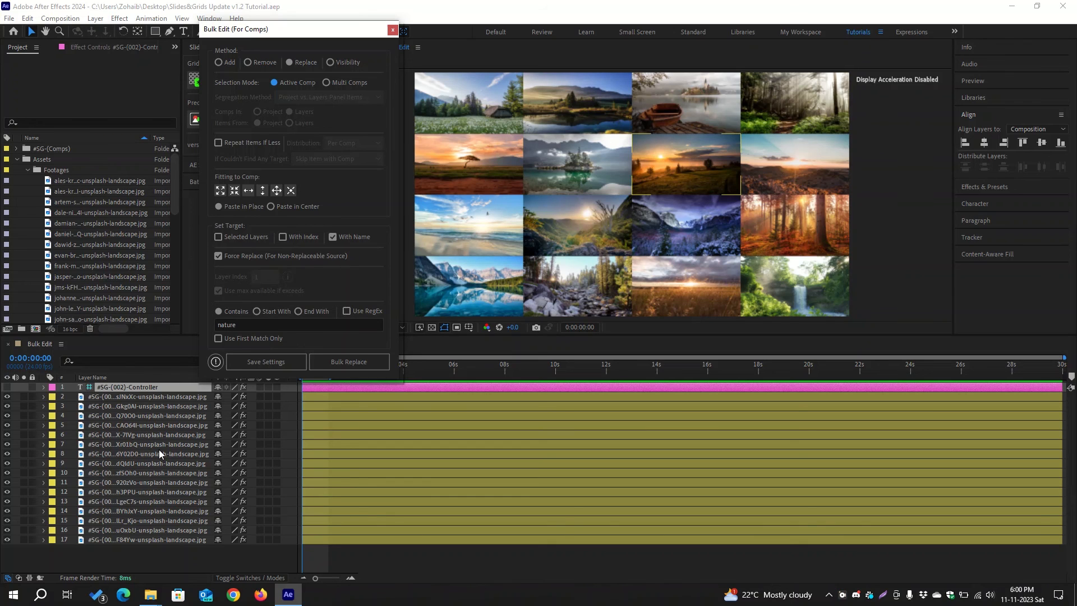
- Bulk replace layers whose names contain "landscape" with five consecutive project images, and undo the replacement
{"action": "scroll", "coordinate": [69, 247], "scroll_direction": "down", "scroll_amount": 6}
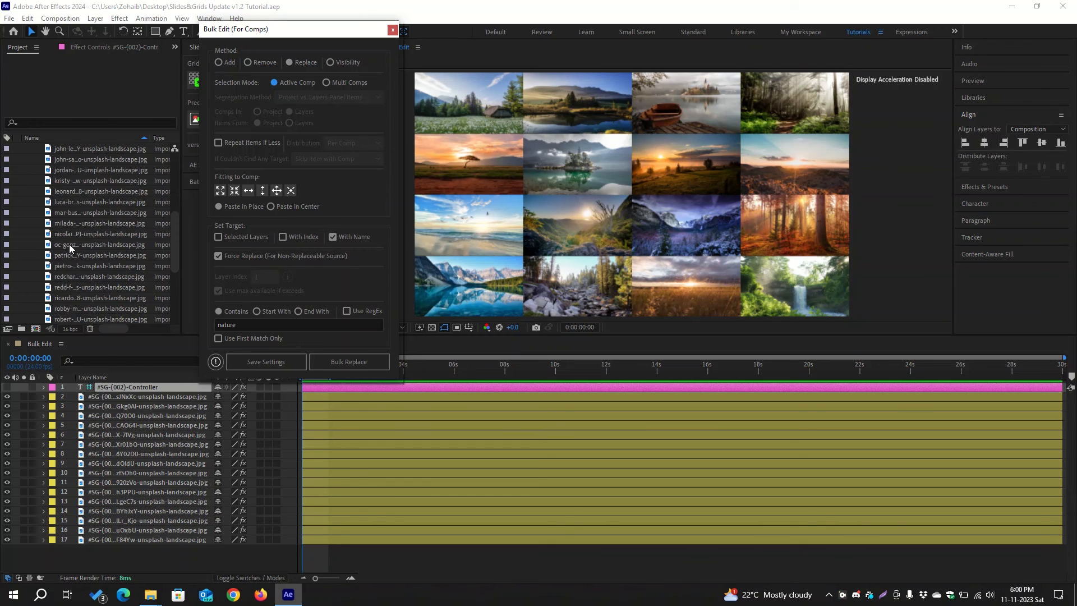
{"action": "left_click_drag", "start_coordinate": [32, 208], "coordinate": [70, 252]}
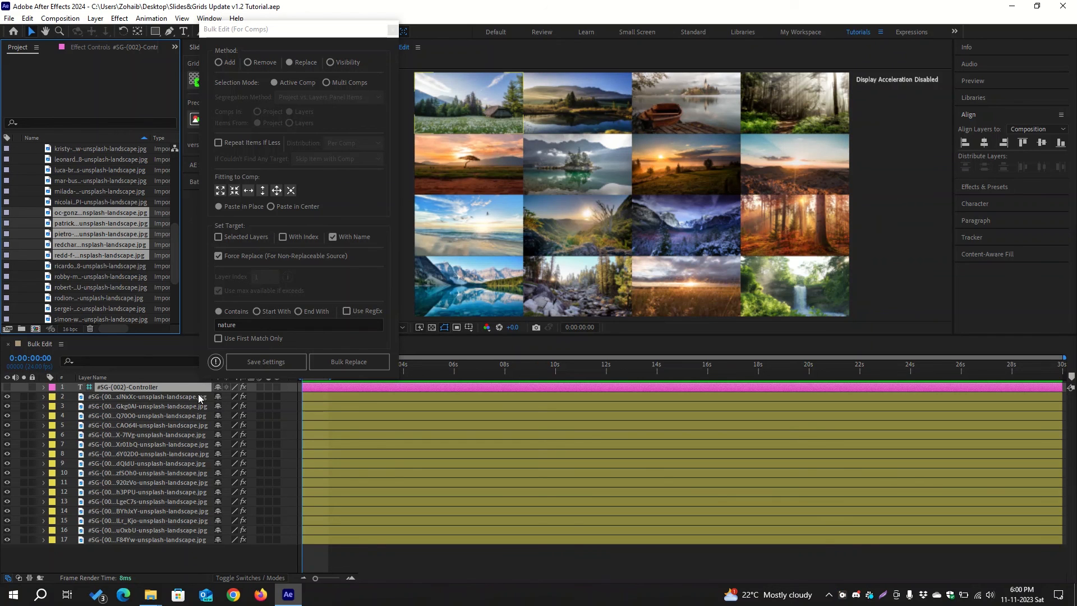
{"action": "left_click", "coordinate": [216, 326]}
{"action": "key", "text": "BackSpace"}
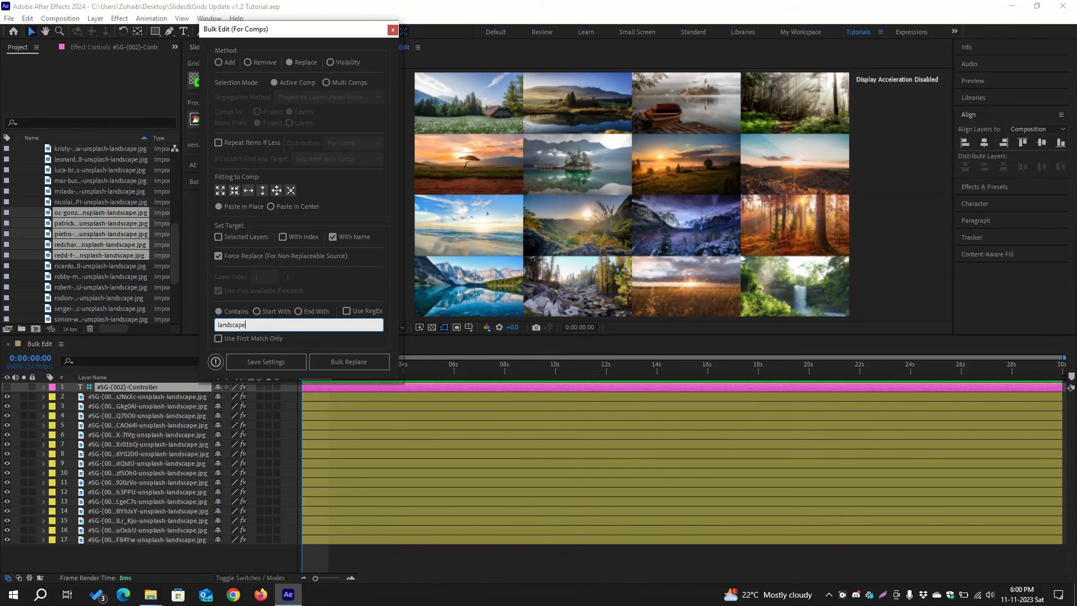
{"action": "type", "text": "landscape"}
{"action": "left_click", "coordinate": [343, 362]}
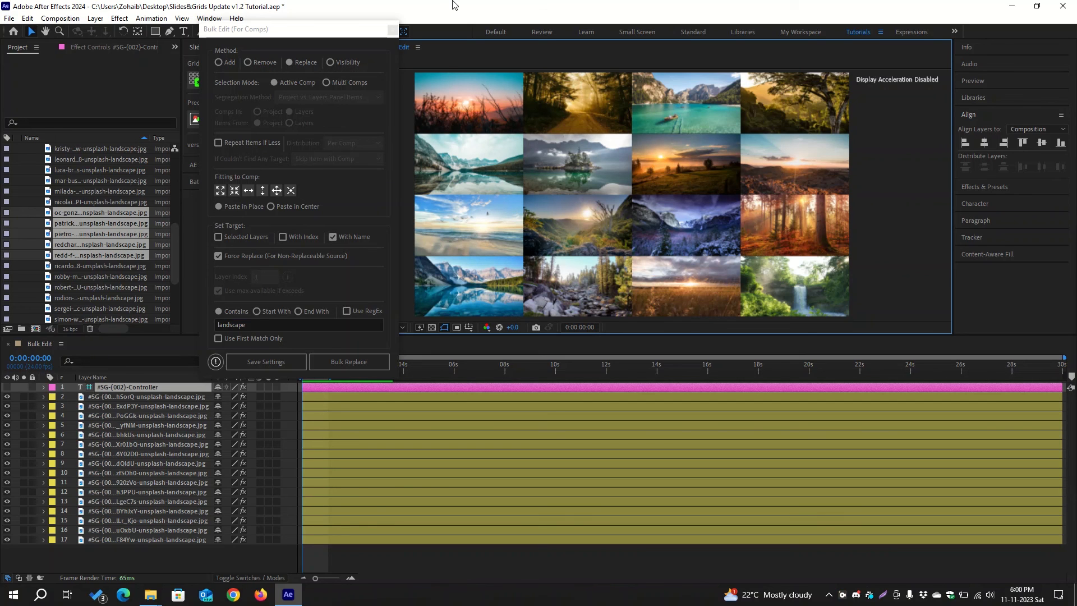
{"action": "key", "text": "ctrl+z"}
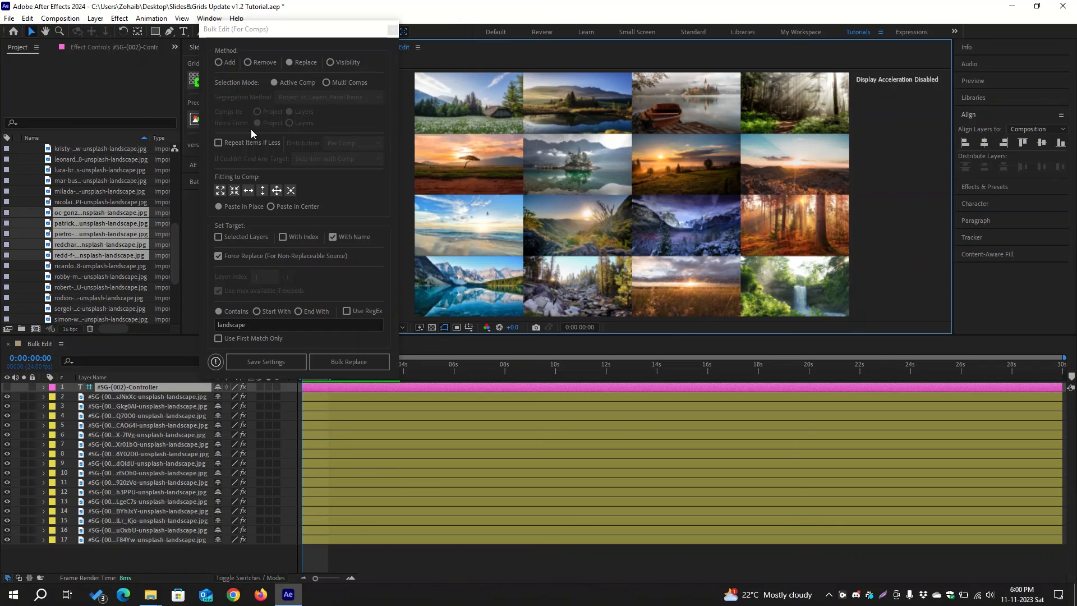
- Enable Repeat Items If Less and bulk replace the grid layers with the same five images
{"action": "left_click", "coordinate": [230, 142]}
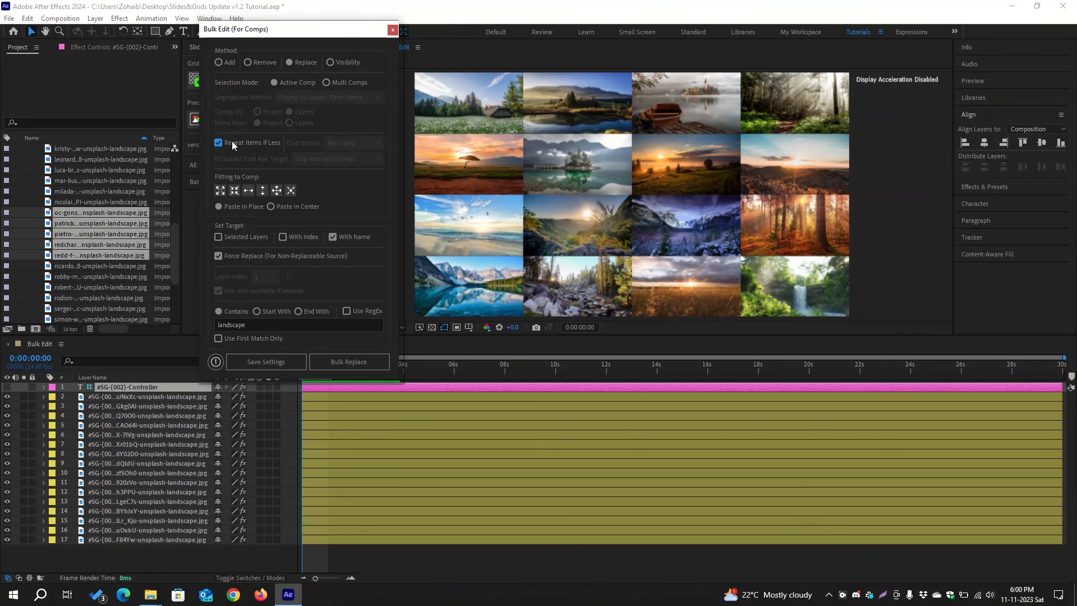
{"action": "left_click", "coordinate": [349, 358]}
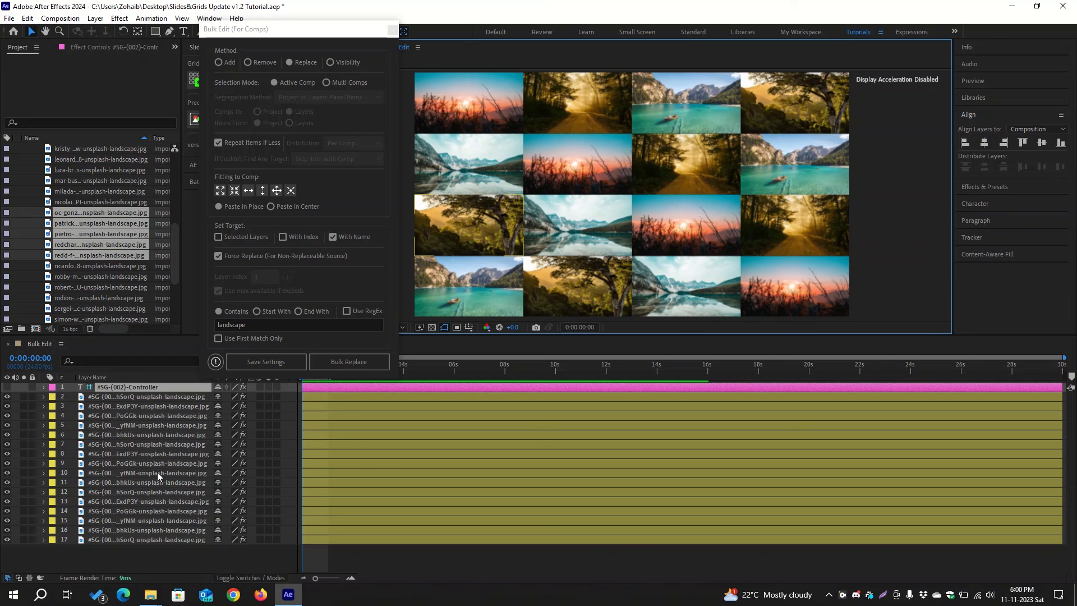
- Select only the golden forest road image in the project and bulk replace every grid layer with it
{"action": "left_click", "coordinate": [35, 225]}
{"action": "left_click", "coordinate": [59, 224]}
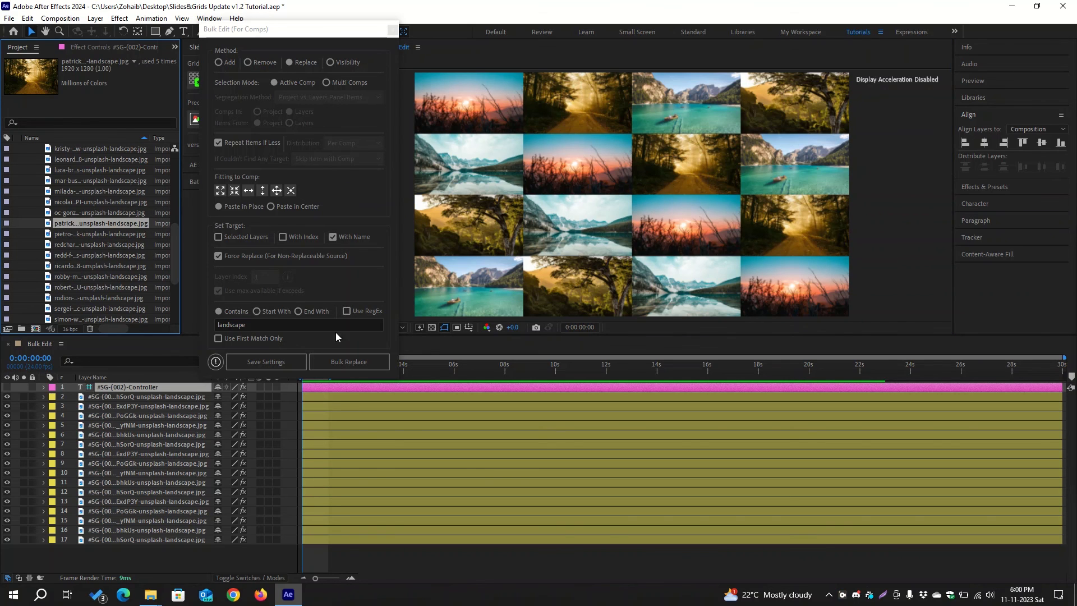
{"action": "left_click", "coordinate": [351, 363]}
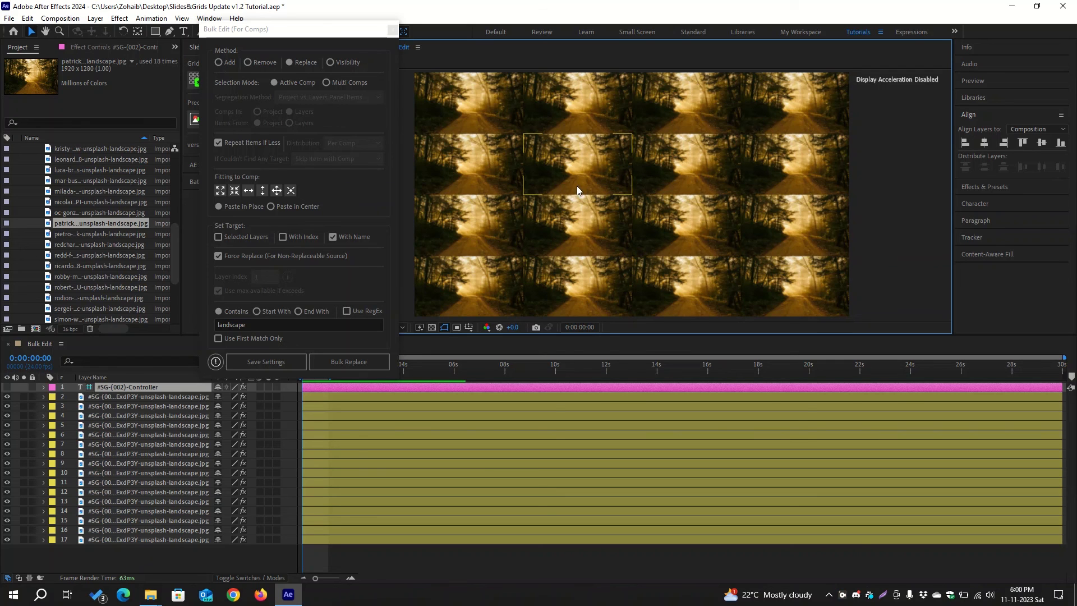
- Check the Multi Comps selection mode, return to Active Comp, and undo the bulk replacements to restore the original grid images
{"action": "left_click", "coordinate": [326, 83]}
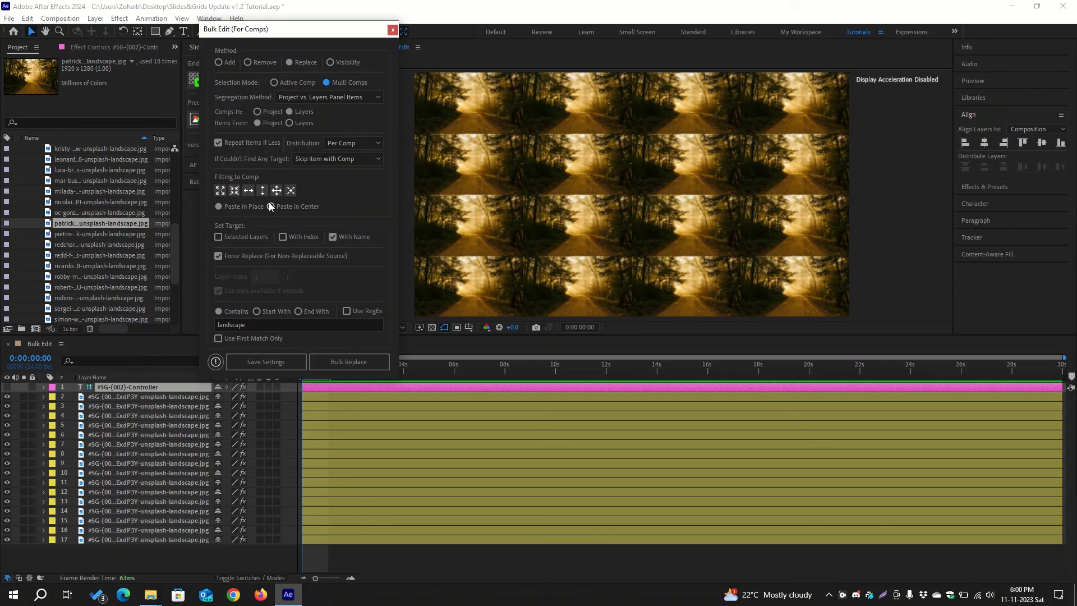
{"action": "left_click", "coordinate": [305, 87]}
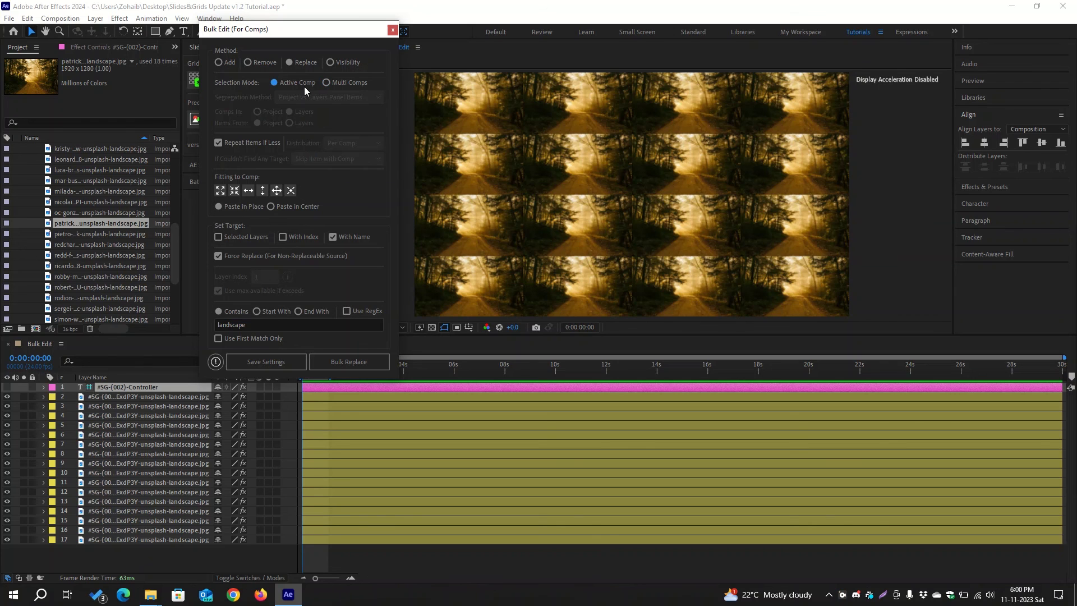
{"action": "left_click", "coordinate": [464, 60]}
{"action": "key", "text": "ctrl+z"}
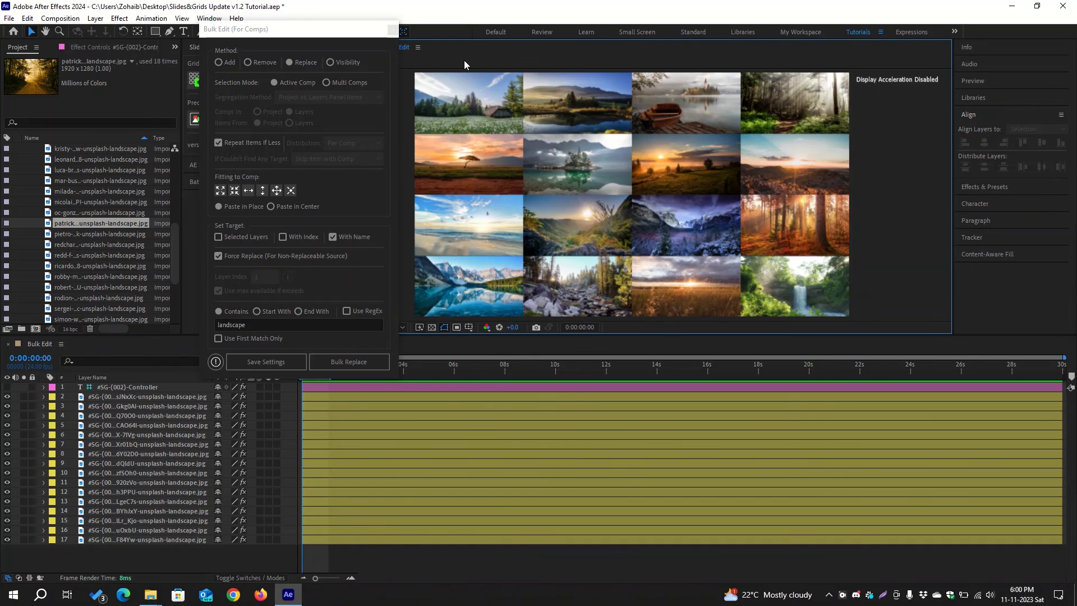
- Target only Selected Layers for the bulk edit by enabling that option and turning off With Name
{"action": "left_click", "coordinate": [236, 238]}
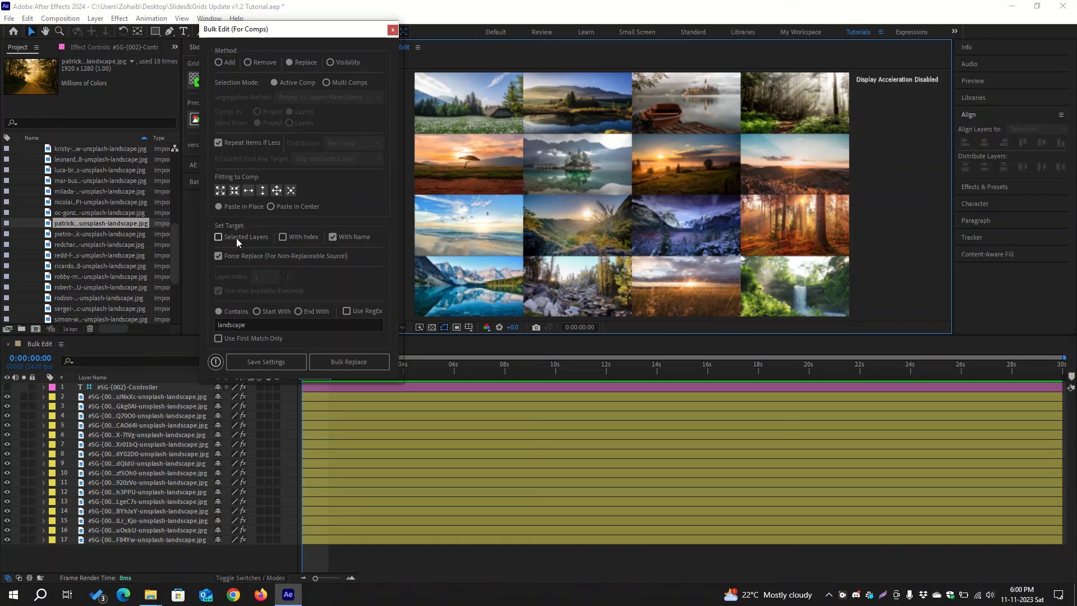
{"action": "left_click", "coordinate": [219, 237]}
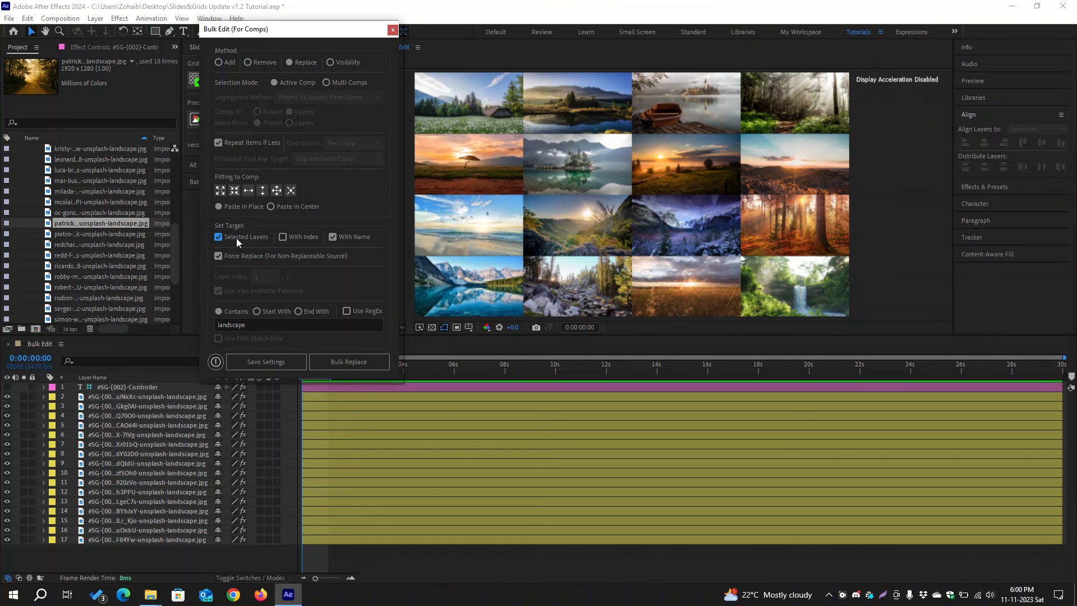
{"action": "left_click", "coordinate": [333, 237]}
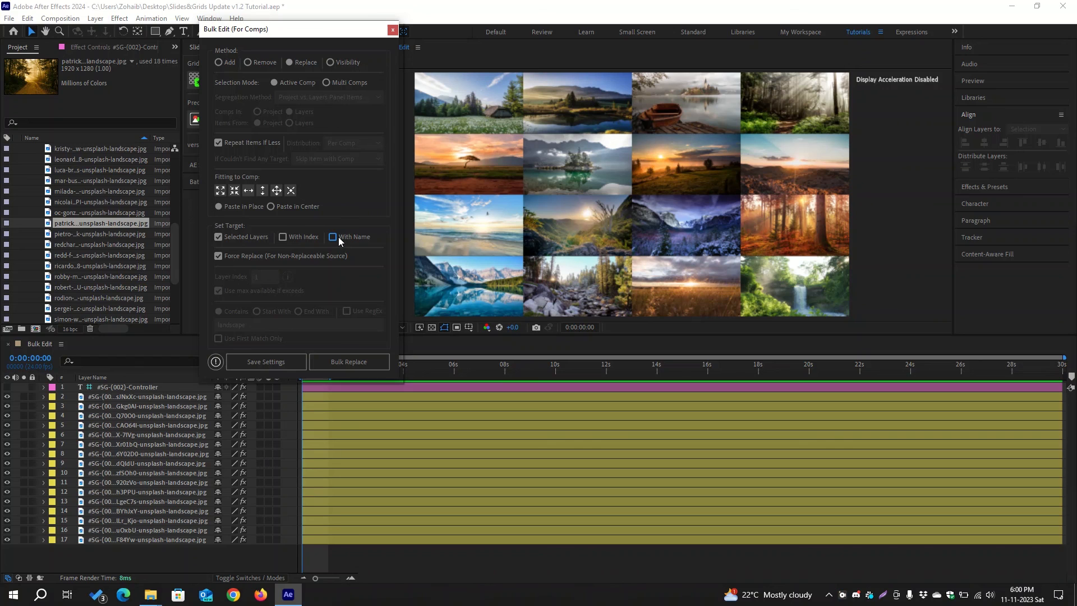
- Select layers 11, 12 and 17 in the grid and bulk replace them using five other selected project images
{"action": "left_click", "coordinate": [559, 233]}
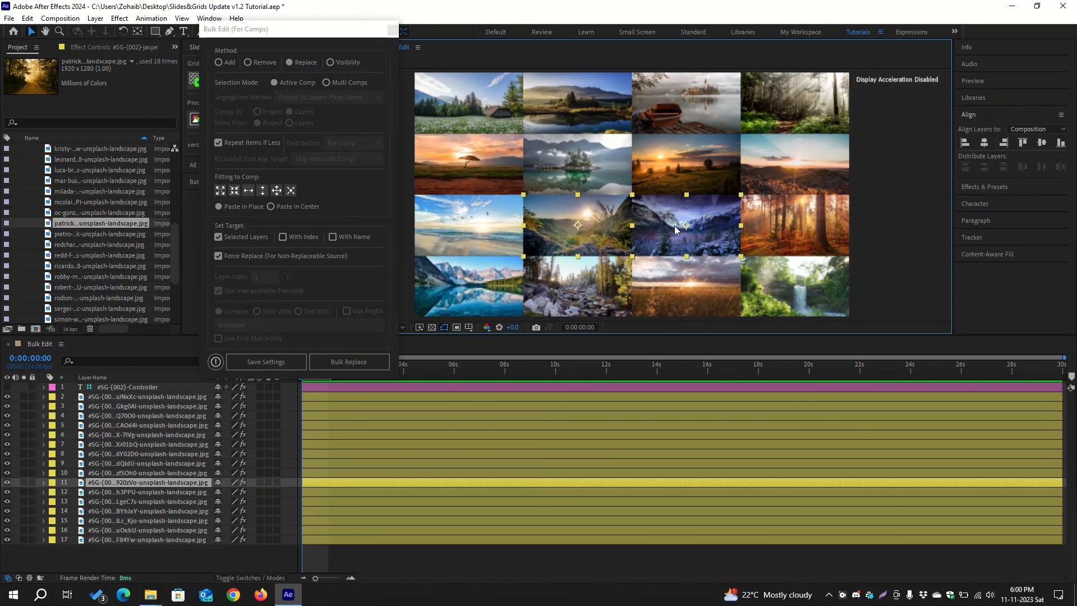
{"action": "left_click", "coordinate": [776, 264], "text": "shift"}
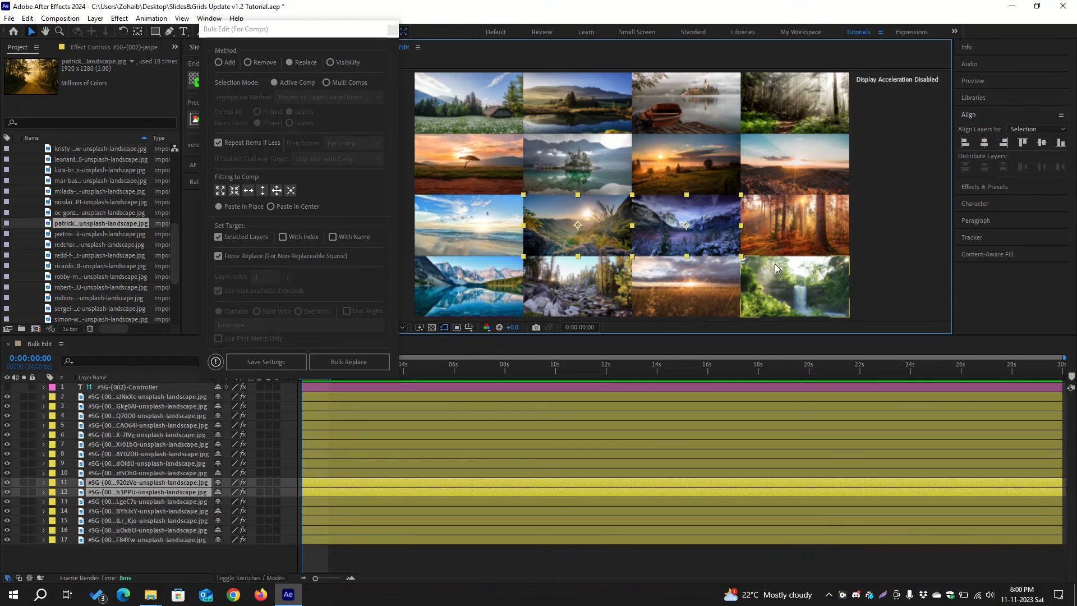
{"action": "scroll", "coordinate": [37, 201], "scroll_direction": "down", "scroll_amount": 3}
{"action": "left_click", "coordinate": [38, 194]}
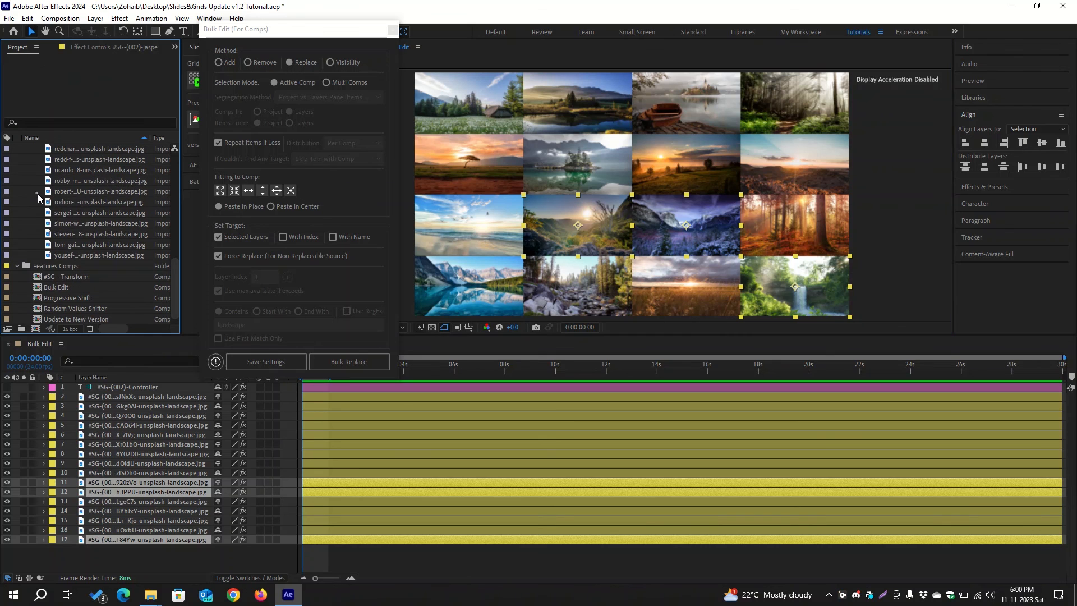
{"action": "left_click_drag", "start_coordinate": [38, 193], "coordinate": [86, 239]}
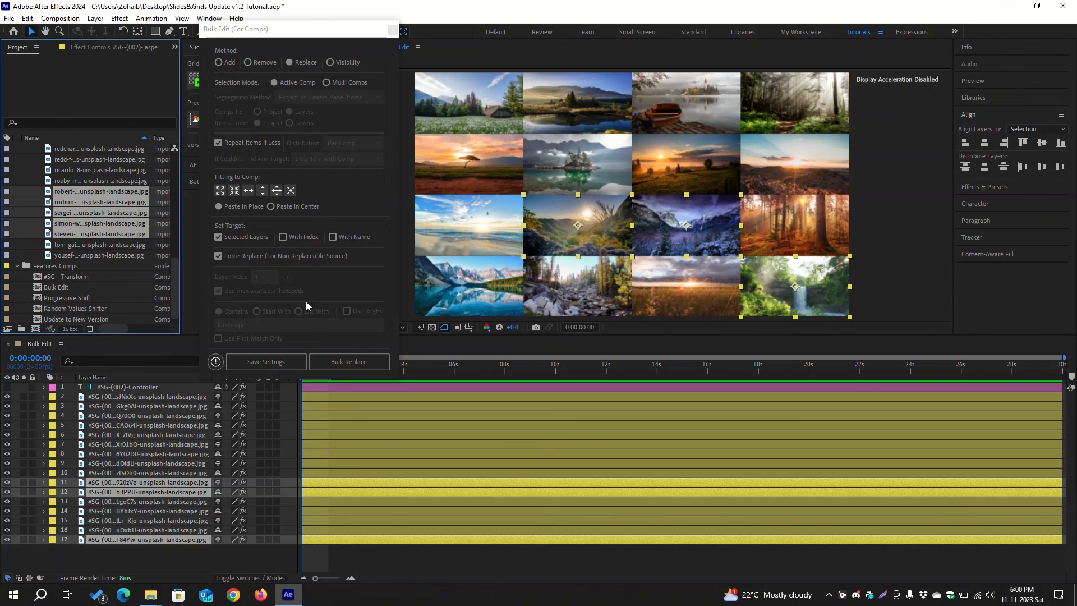
{"action": "left_click", "coordinate": [352, 363]}
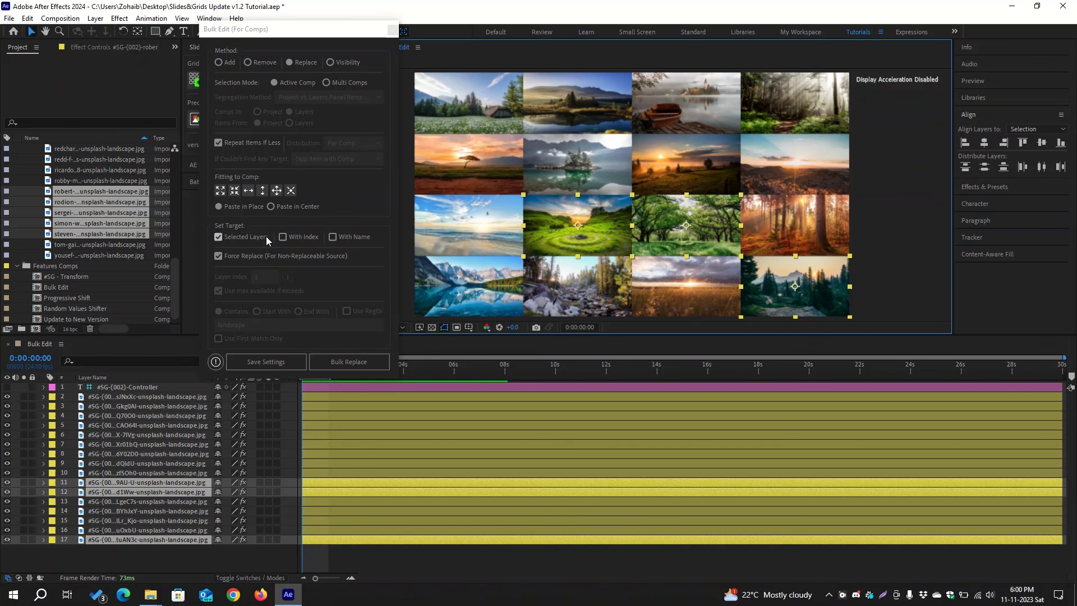
- Enable the With Name and With Index targets in addition to Selected Layers
{"action": "left_click", "coordinate": [333, 238]}
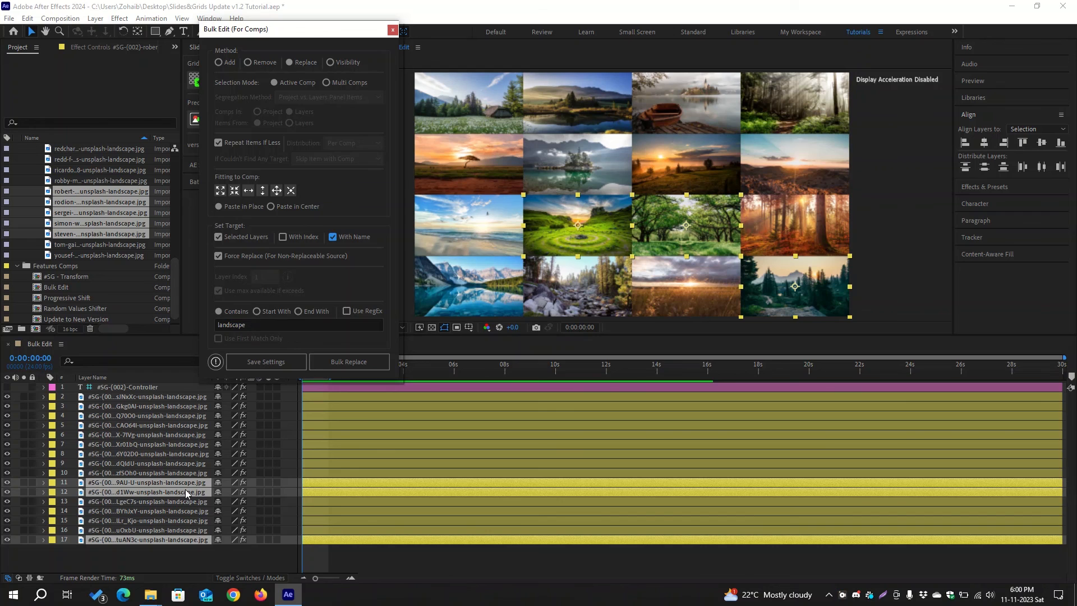
{"action": "left_click", "coordinate": [283, 237]}
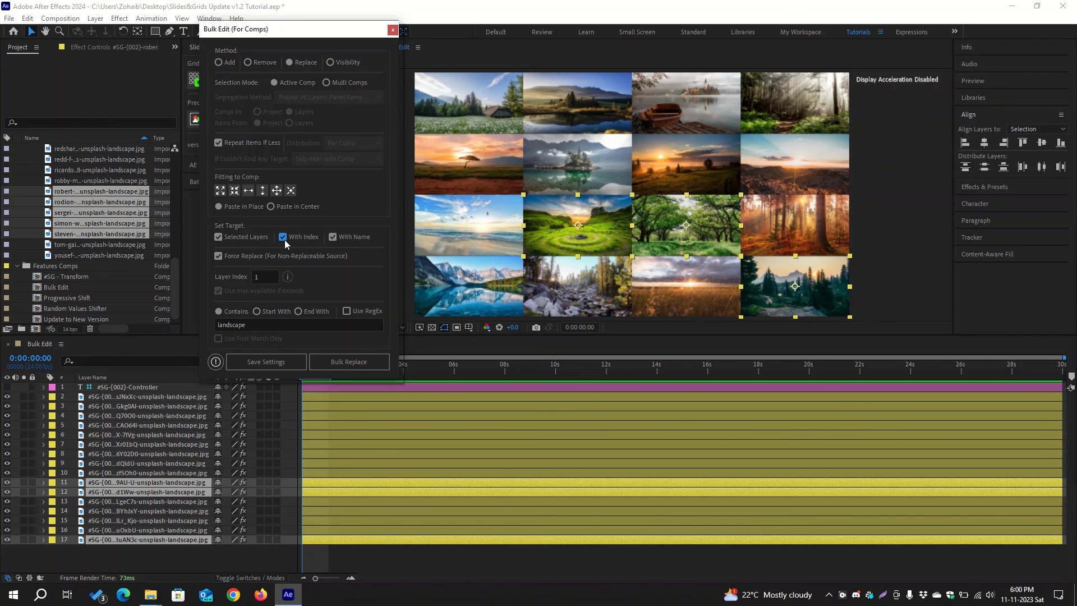